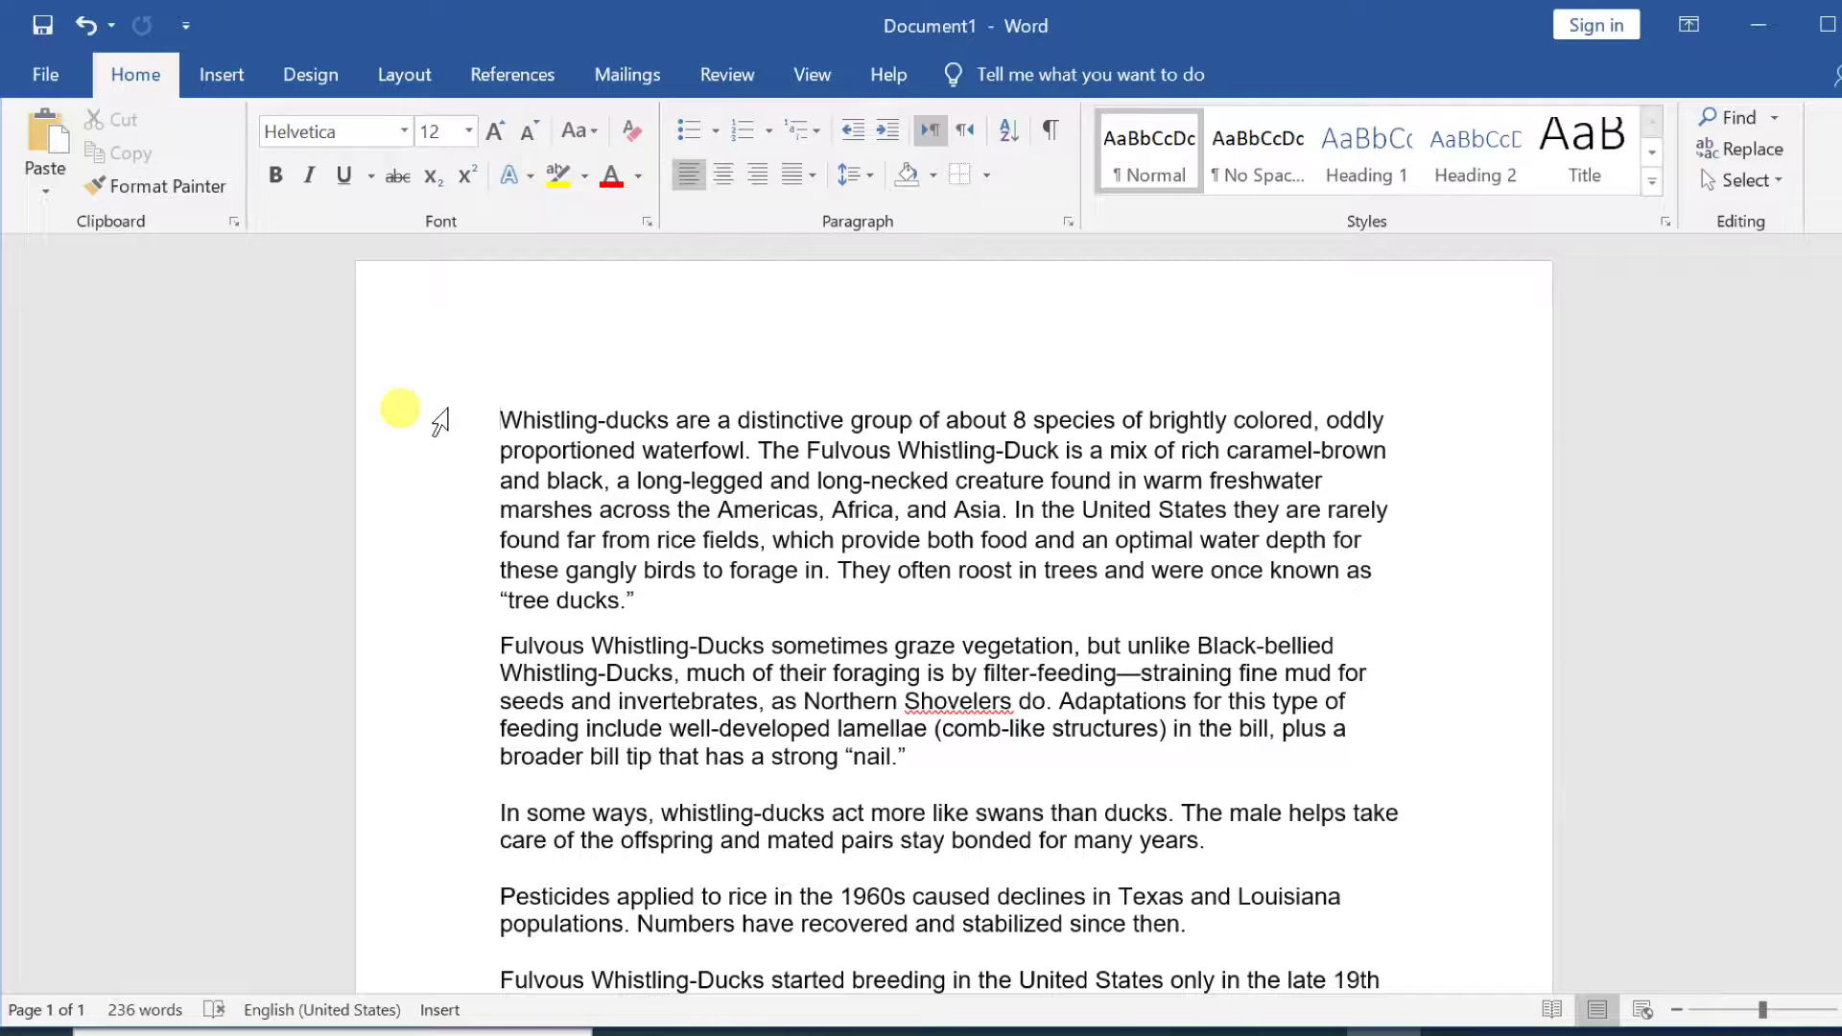
- Tab-indent the first line of the opening paragraph and the 'Fulvous Whistling-Ducks' paragraph
{"action": "key", "text": "Tab"}
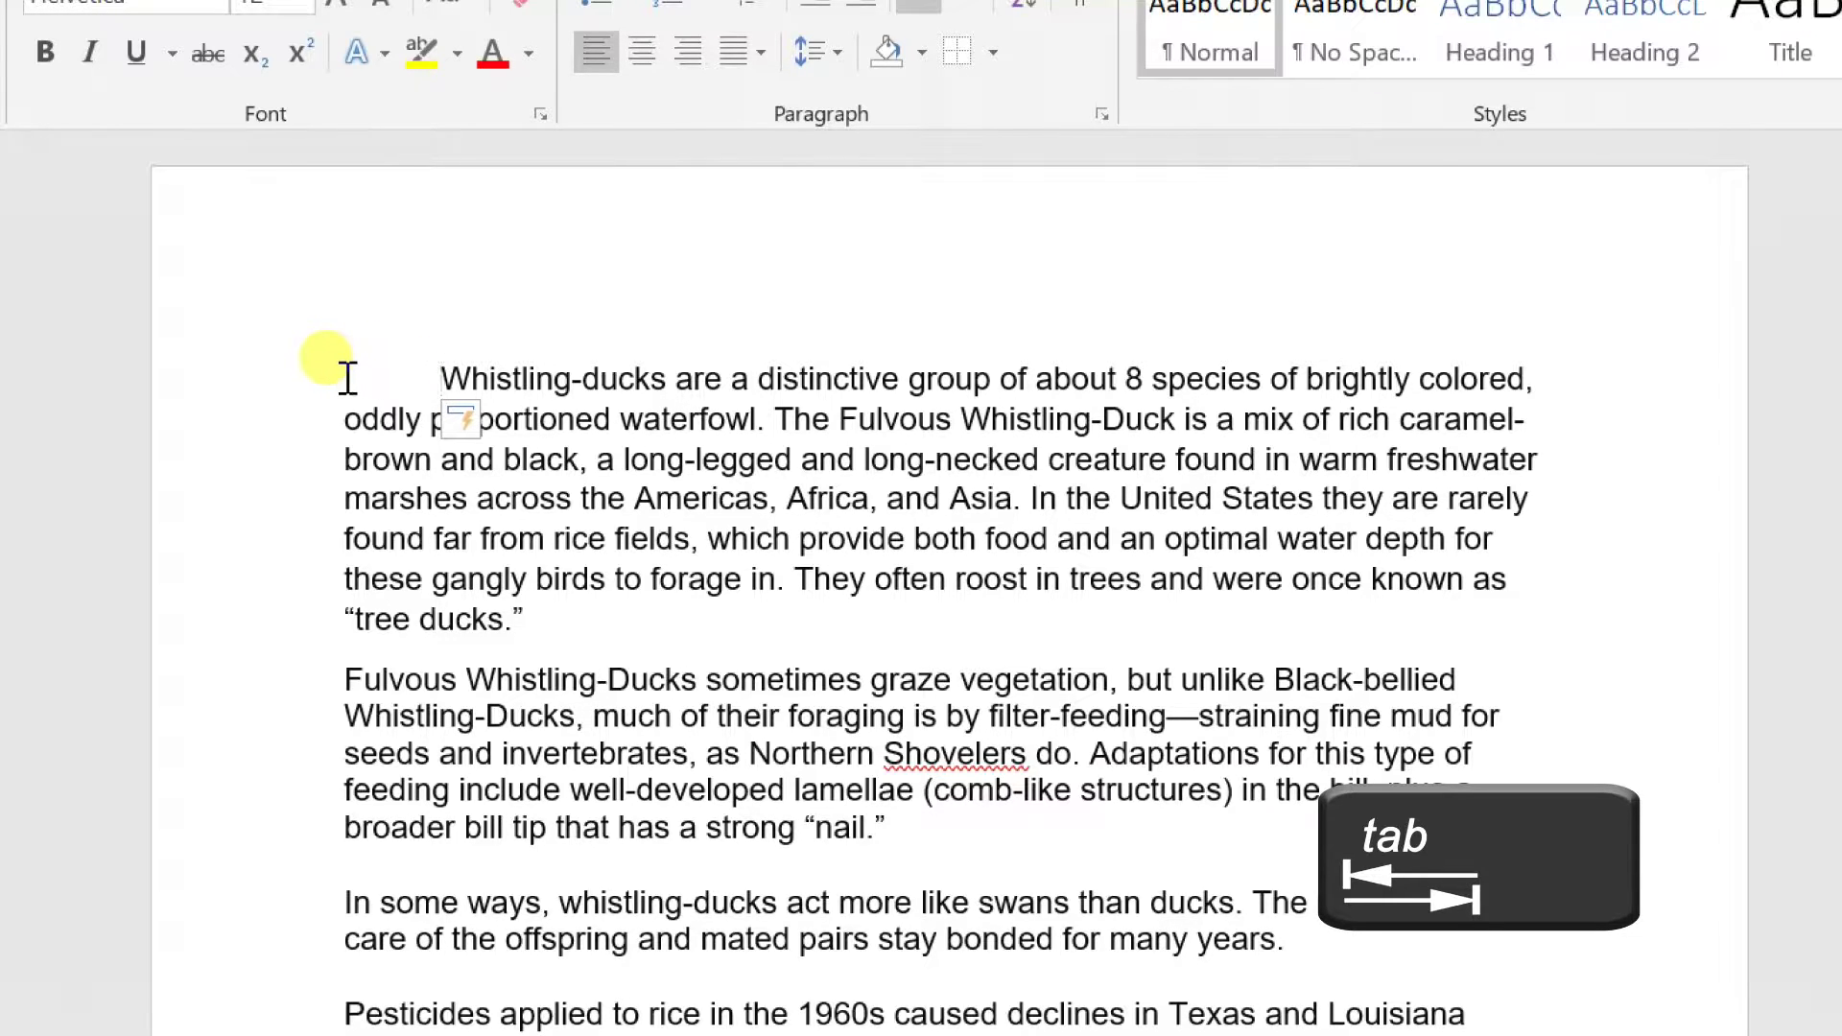
{"action": "left_click", "coordinate": [343, 662]}
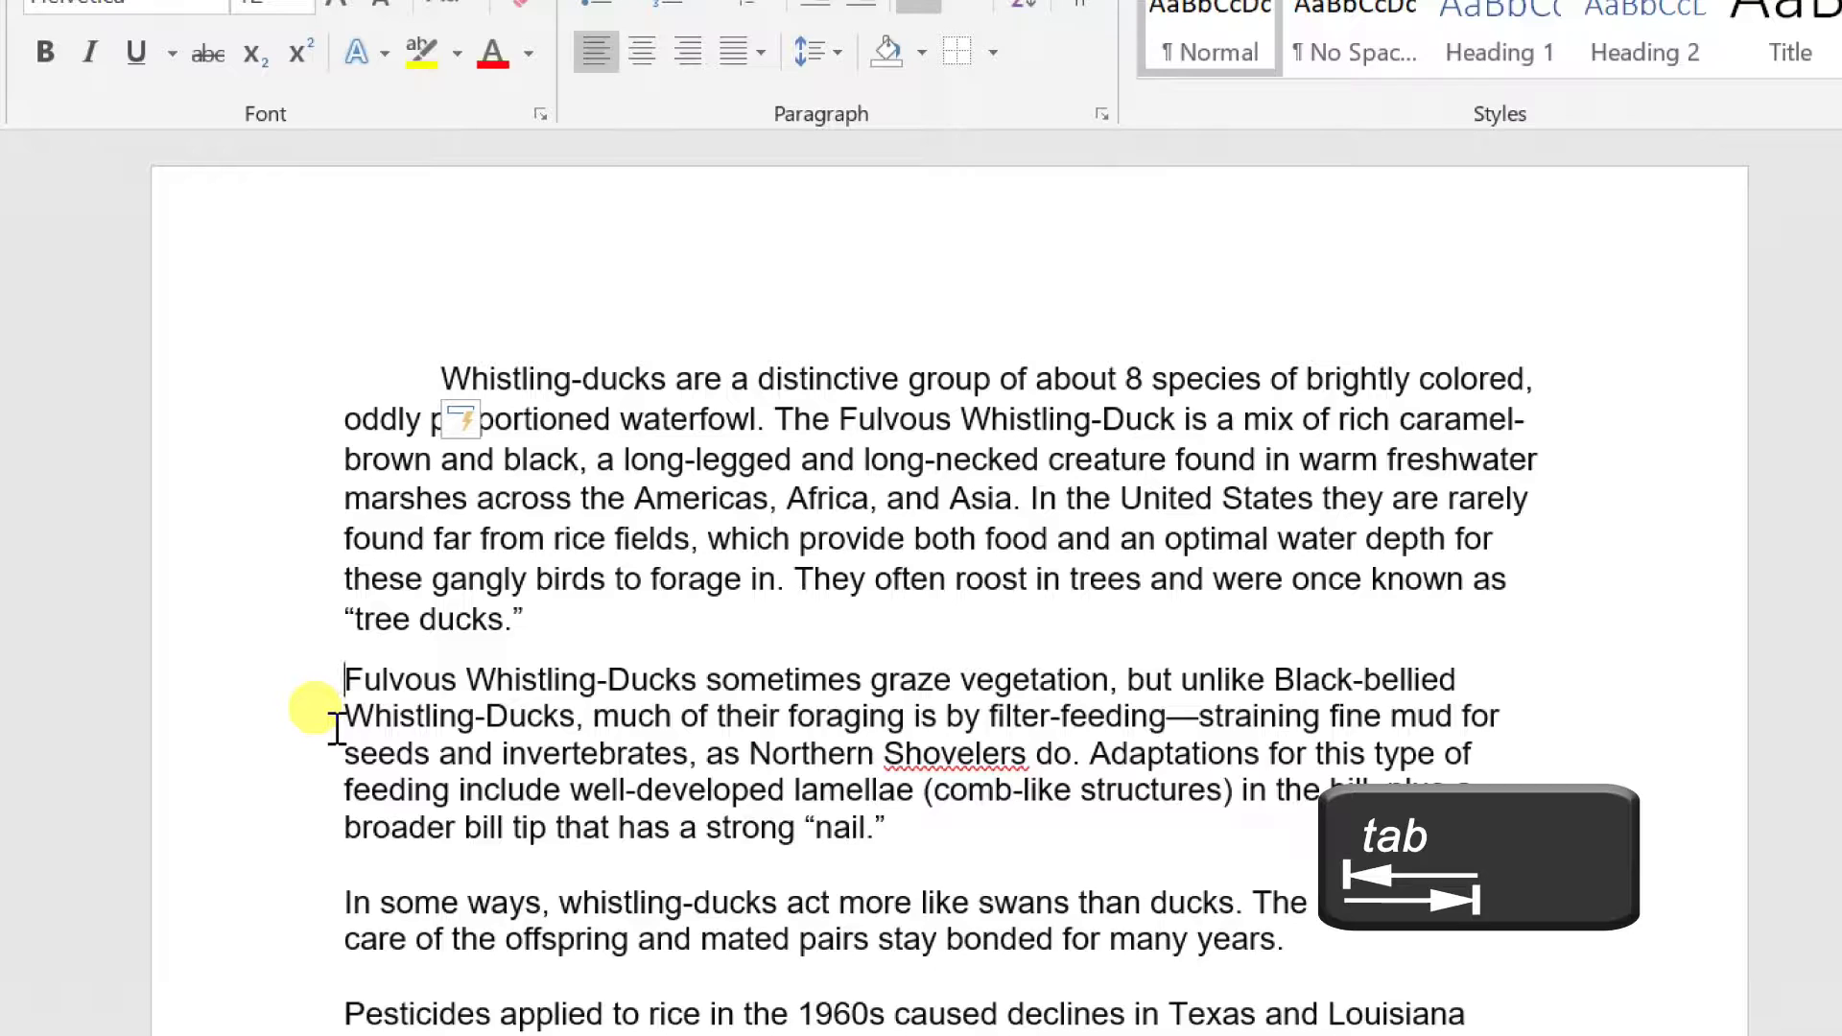
{"action": "key", "text": "Tab"}
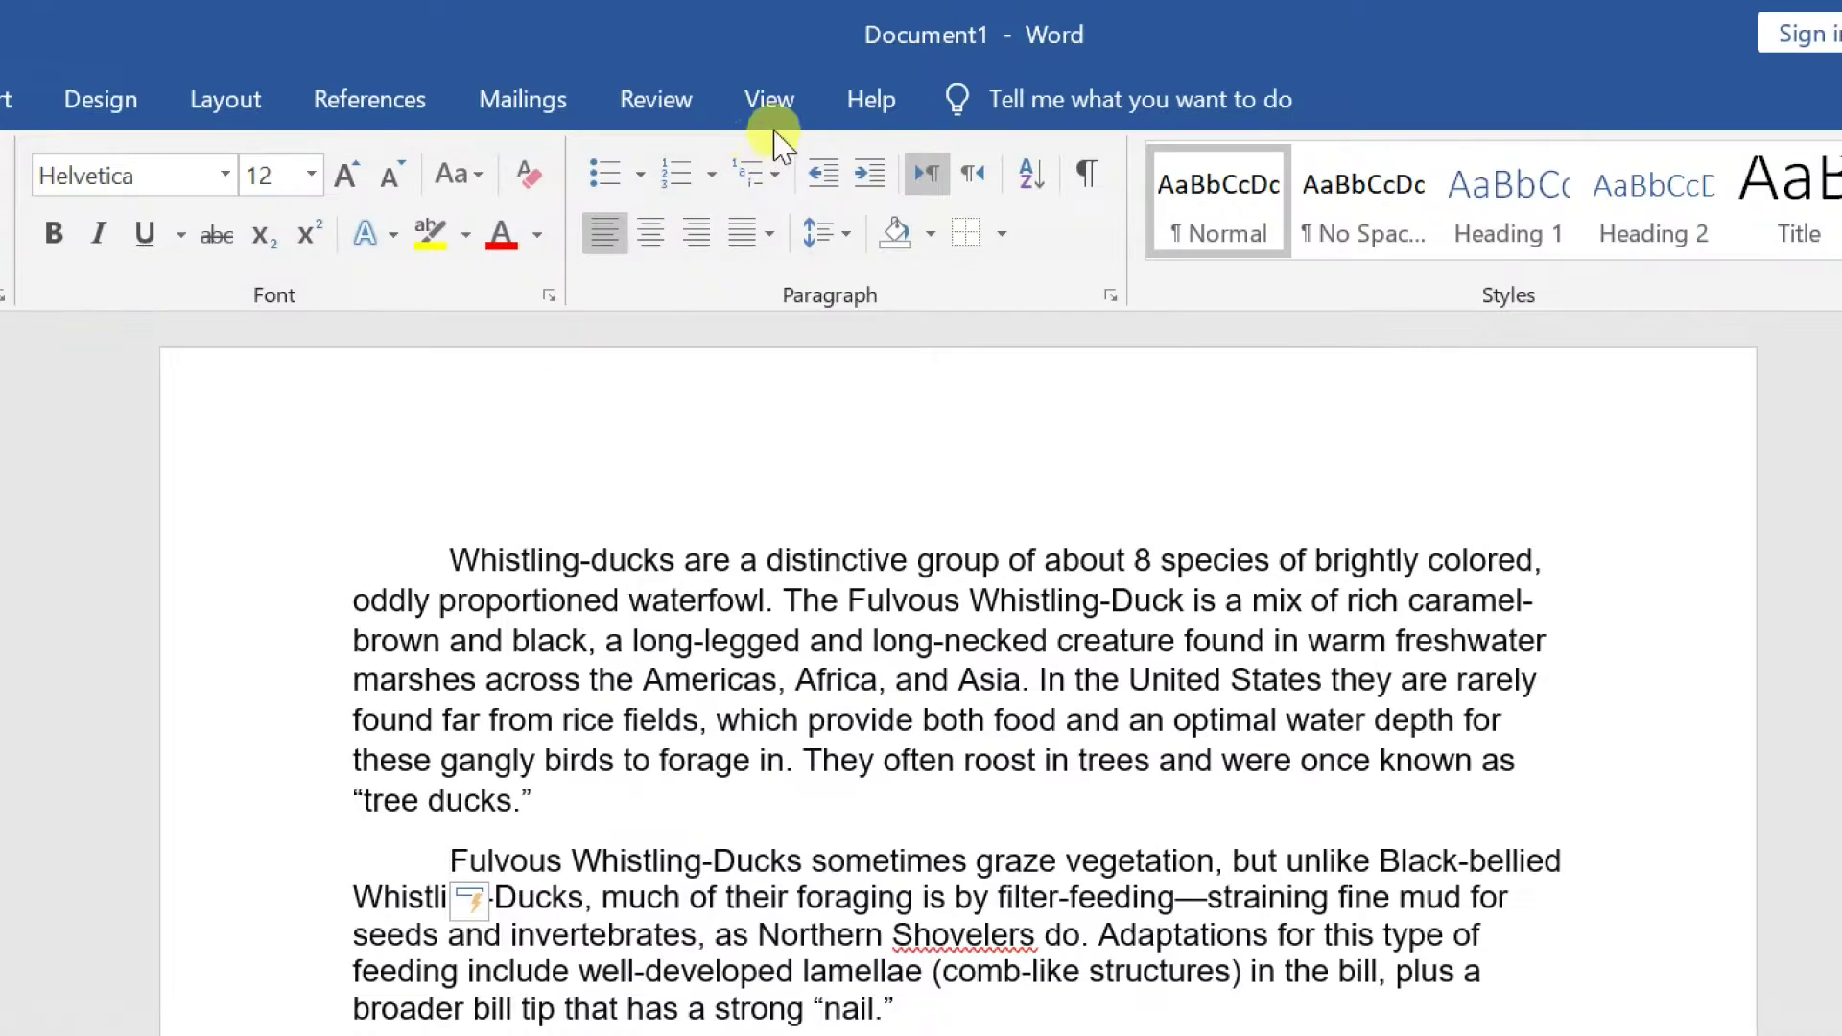
- Turn on the ruler and reduce the first paragraph's first-line indent
{"action": "left_click", "coordinate": [779, 100]}
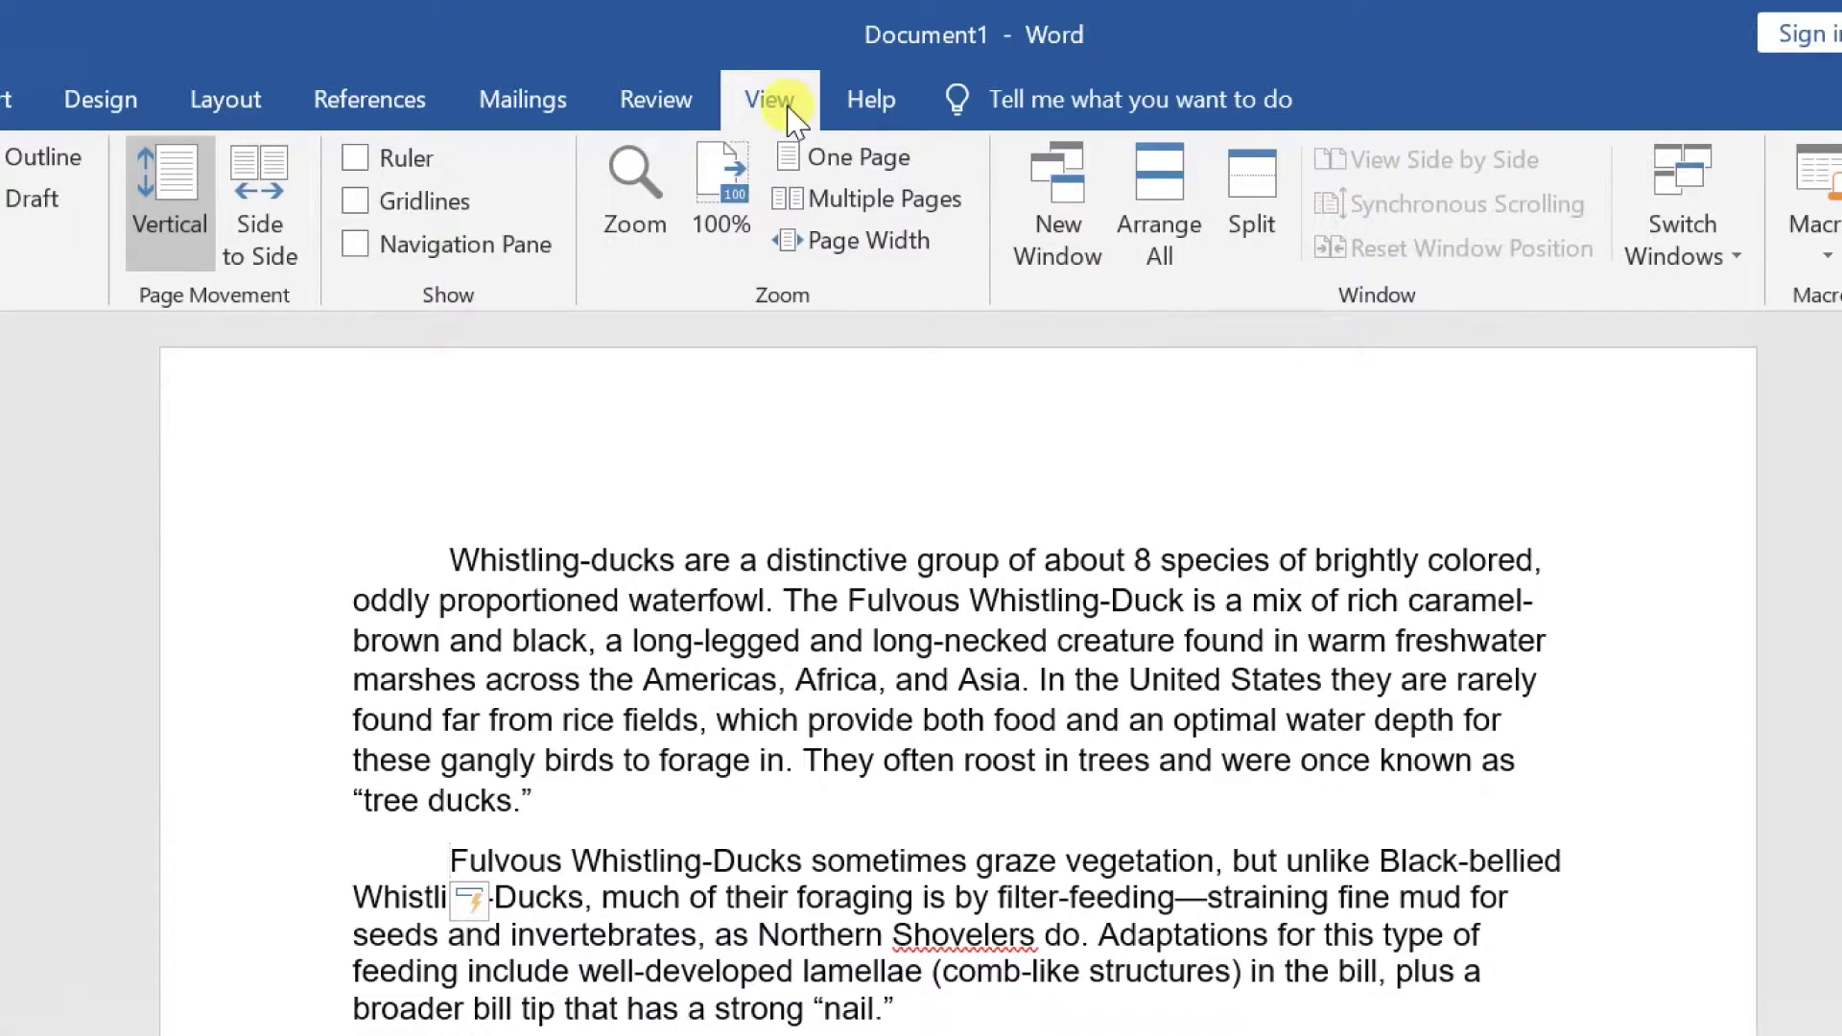
{"action": "left_click", "coordinate": [357, 158]}
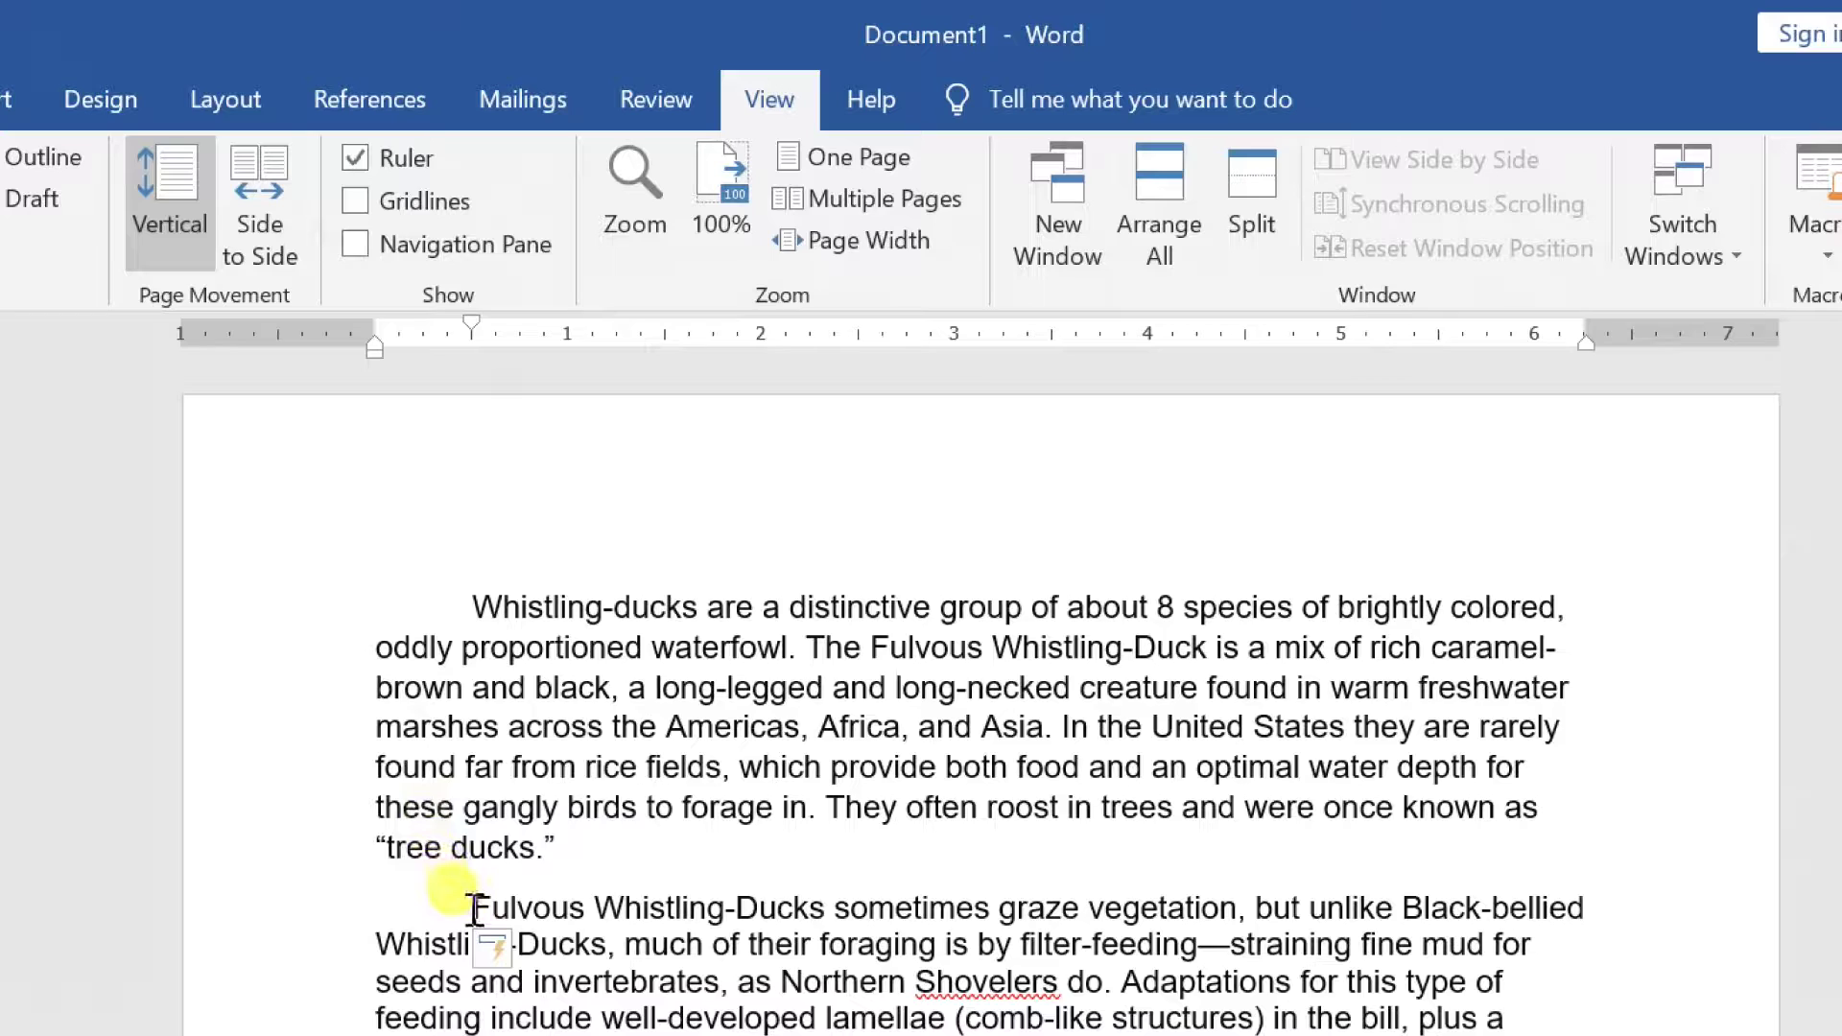
{"action": "left_click", "coordinate": [466, 599]}
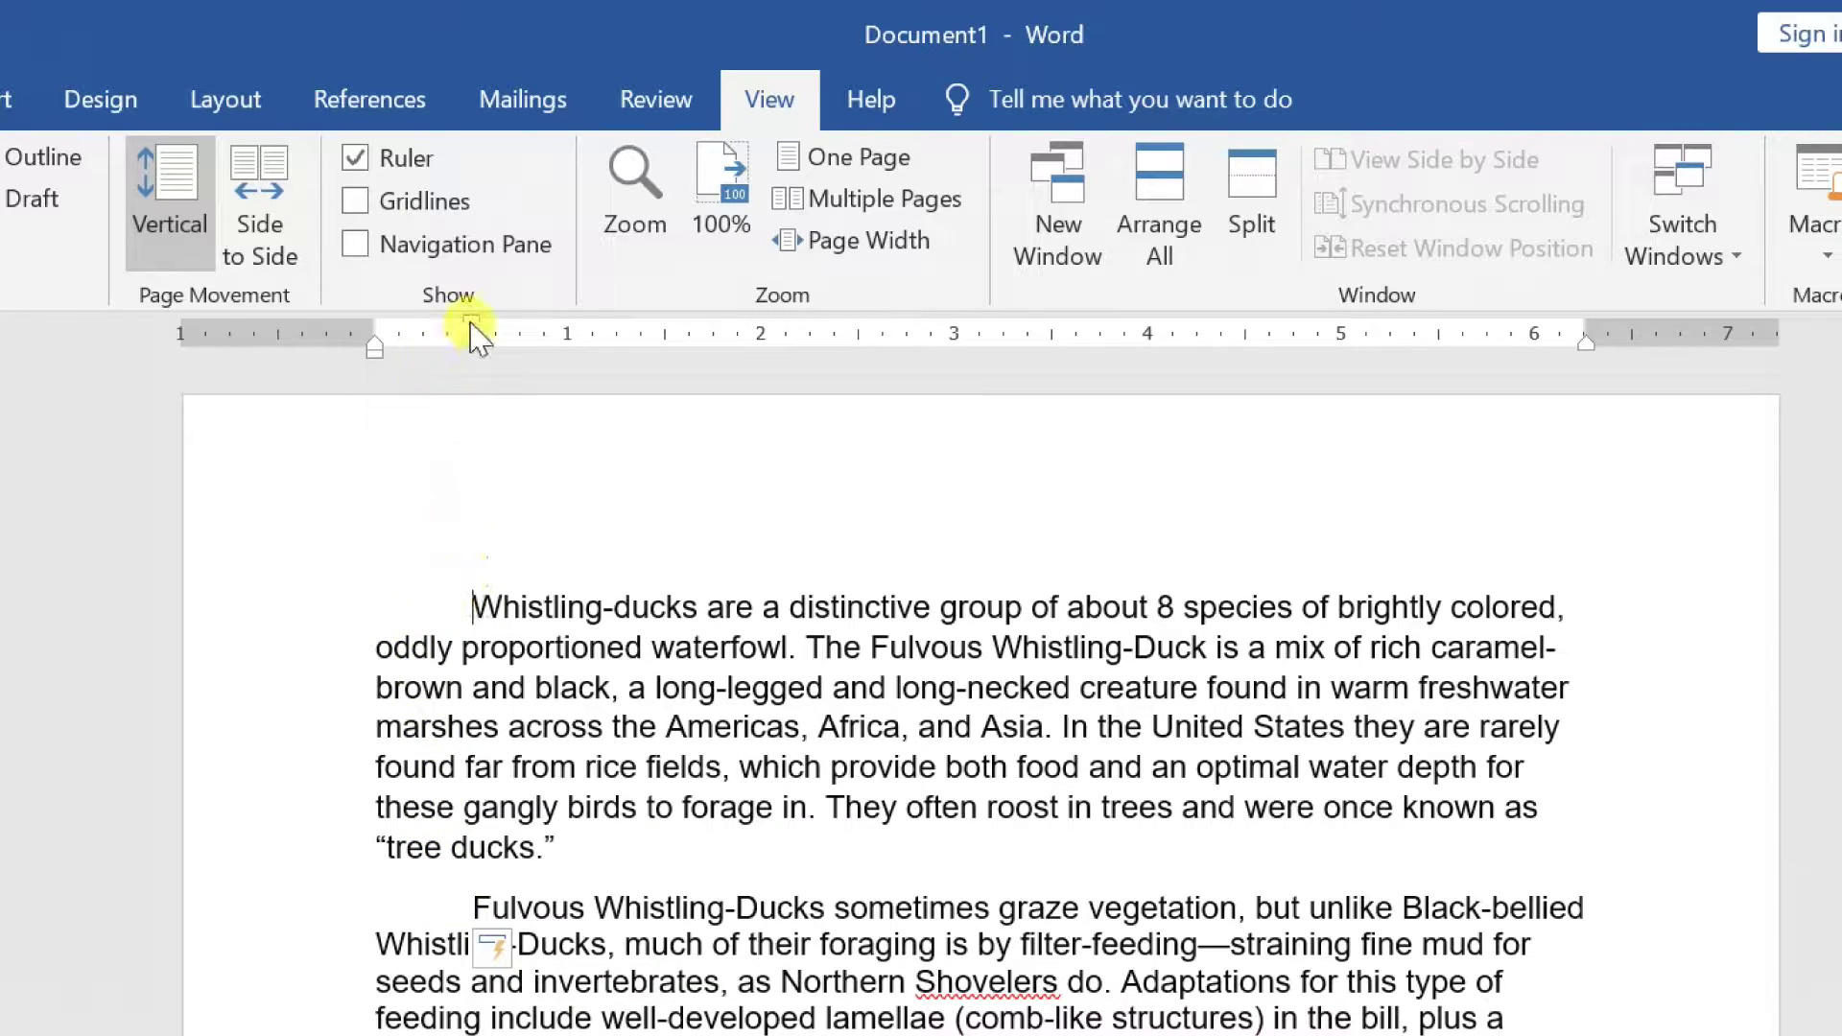
{"action": "mouse_move", "coordinate": [471, 326]}
{"action": "left_mouse_down"}
{"action": "mouse_move", "coordinate": [381, 335]}
{"action": "mouse_move", "coordinate": [603, 336]}
{"action": "mouse_move", "coordinate": [570, 348]}
{"action": "left_mouse_up"}
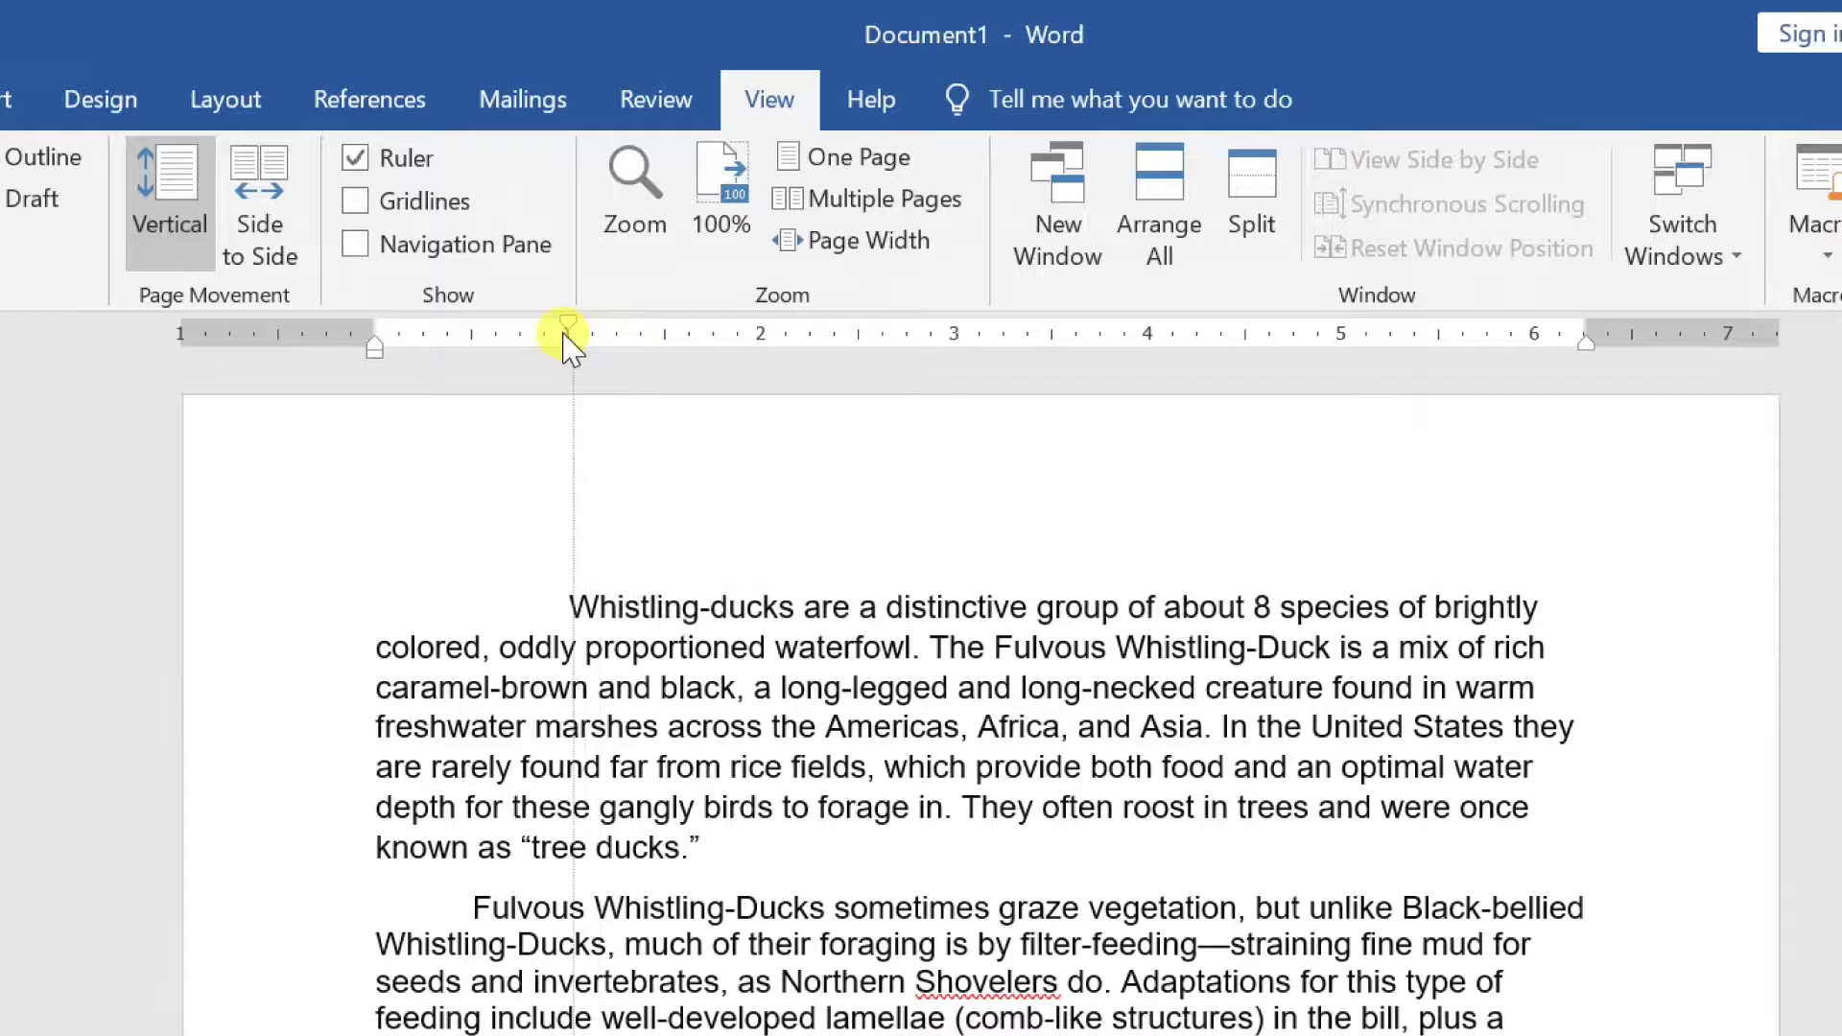
- Adjust the second paragraph's first-line indent so both paragraphs match at about half an inch
{"action": "left_click", "coordinate": [474, 907]}
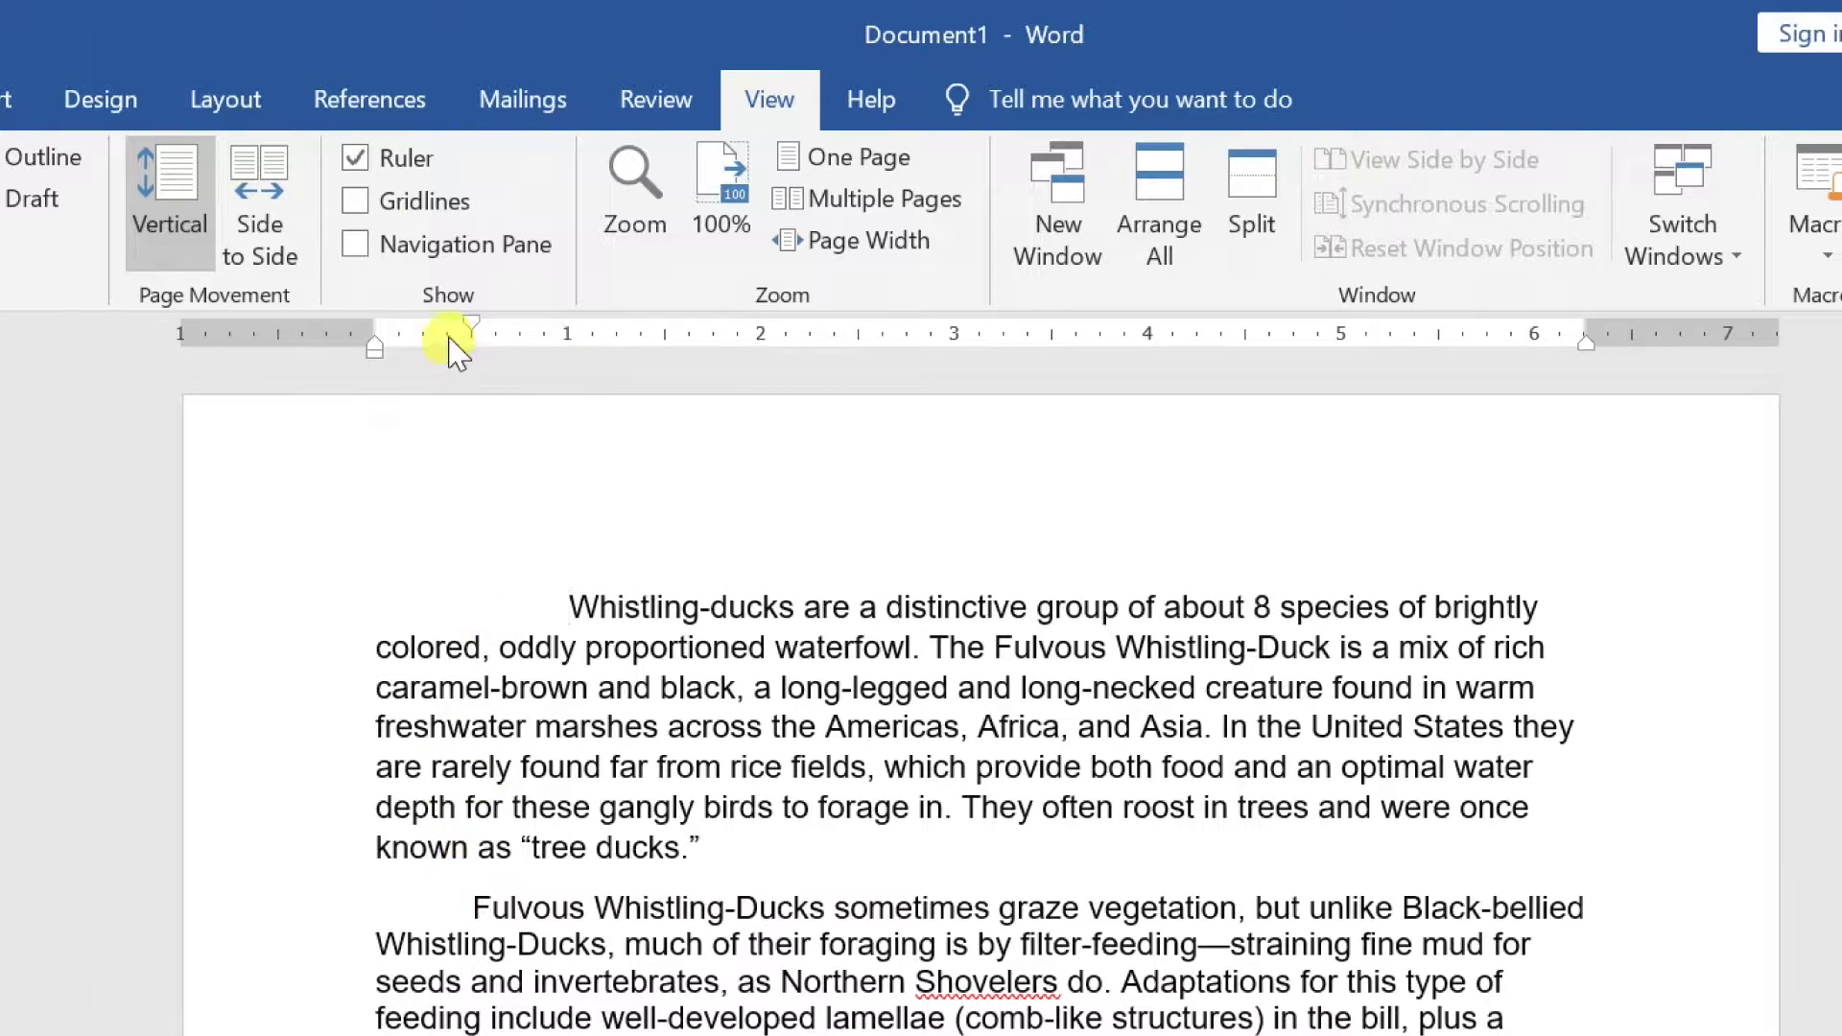
{"action": "left_click_drag", "start_coordinate": [471, 317], "coordinate": [565, 318]}
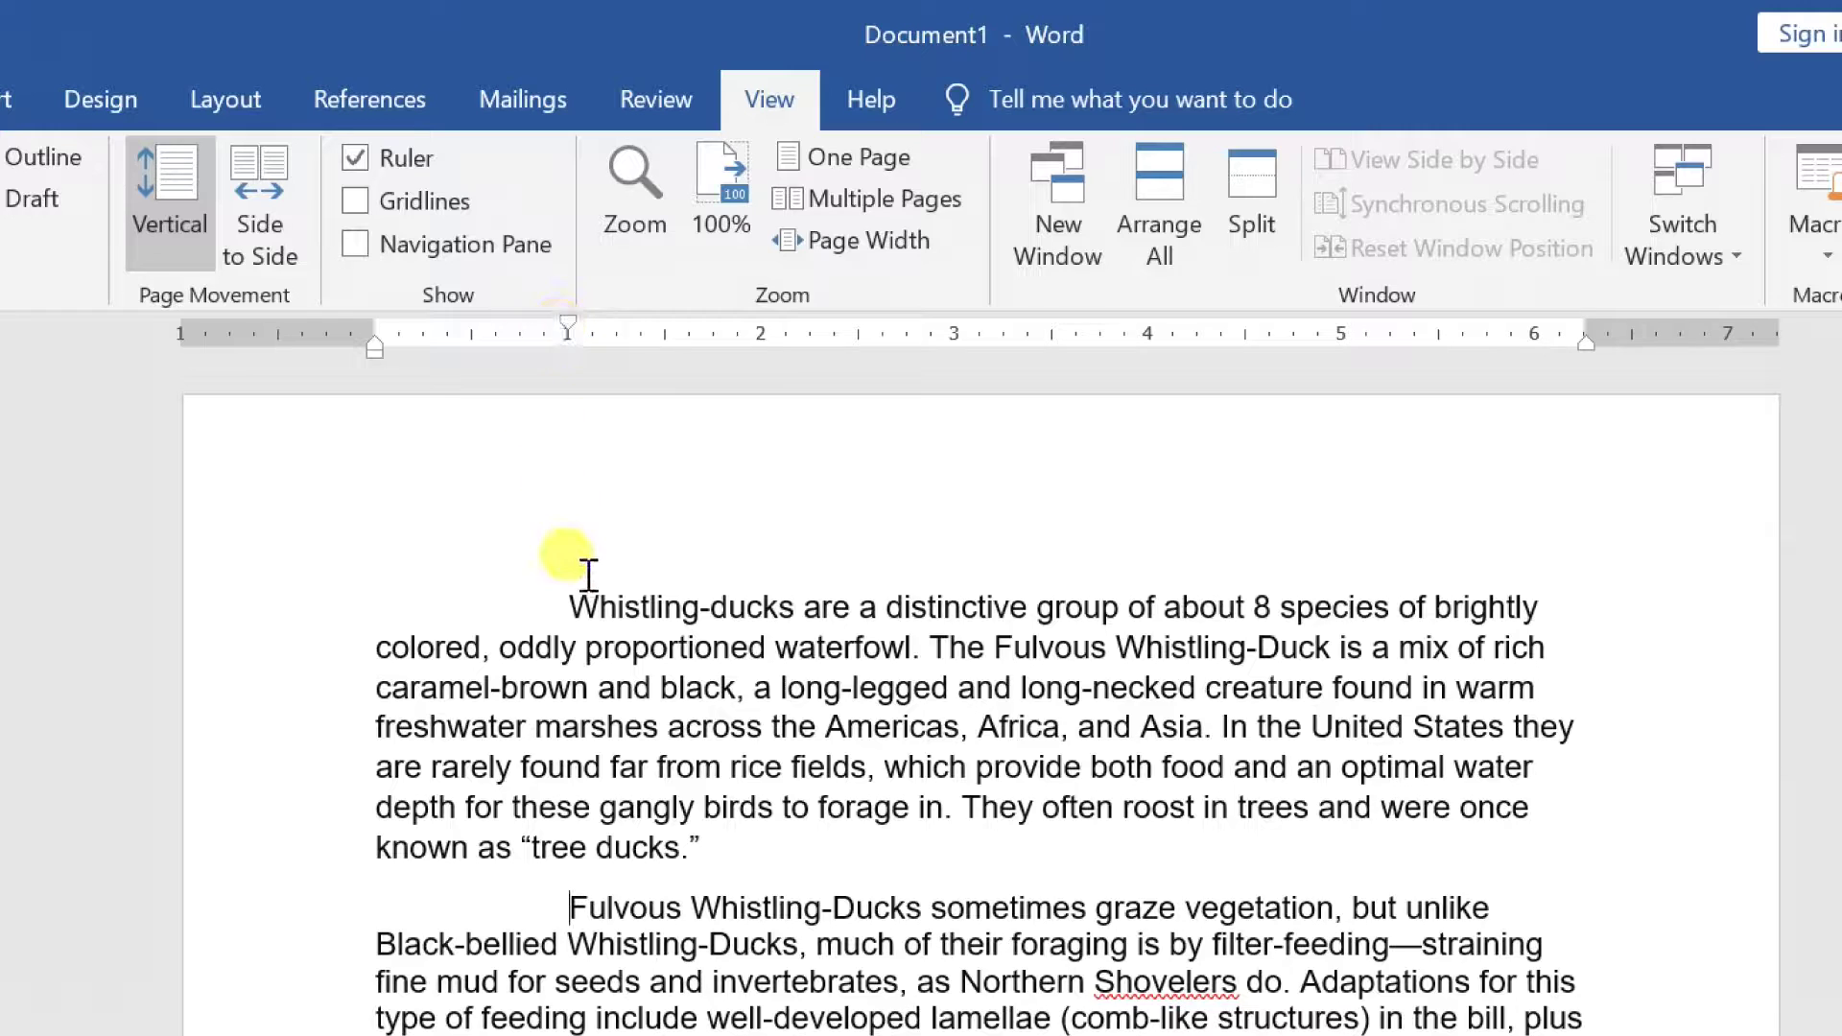
{"action": "left_click_drag", "start_coordinate": [572, 588], "coordinate": [960, 1019]}
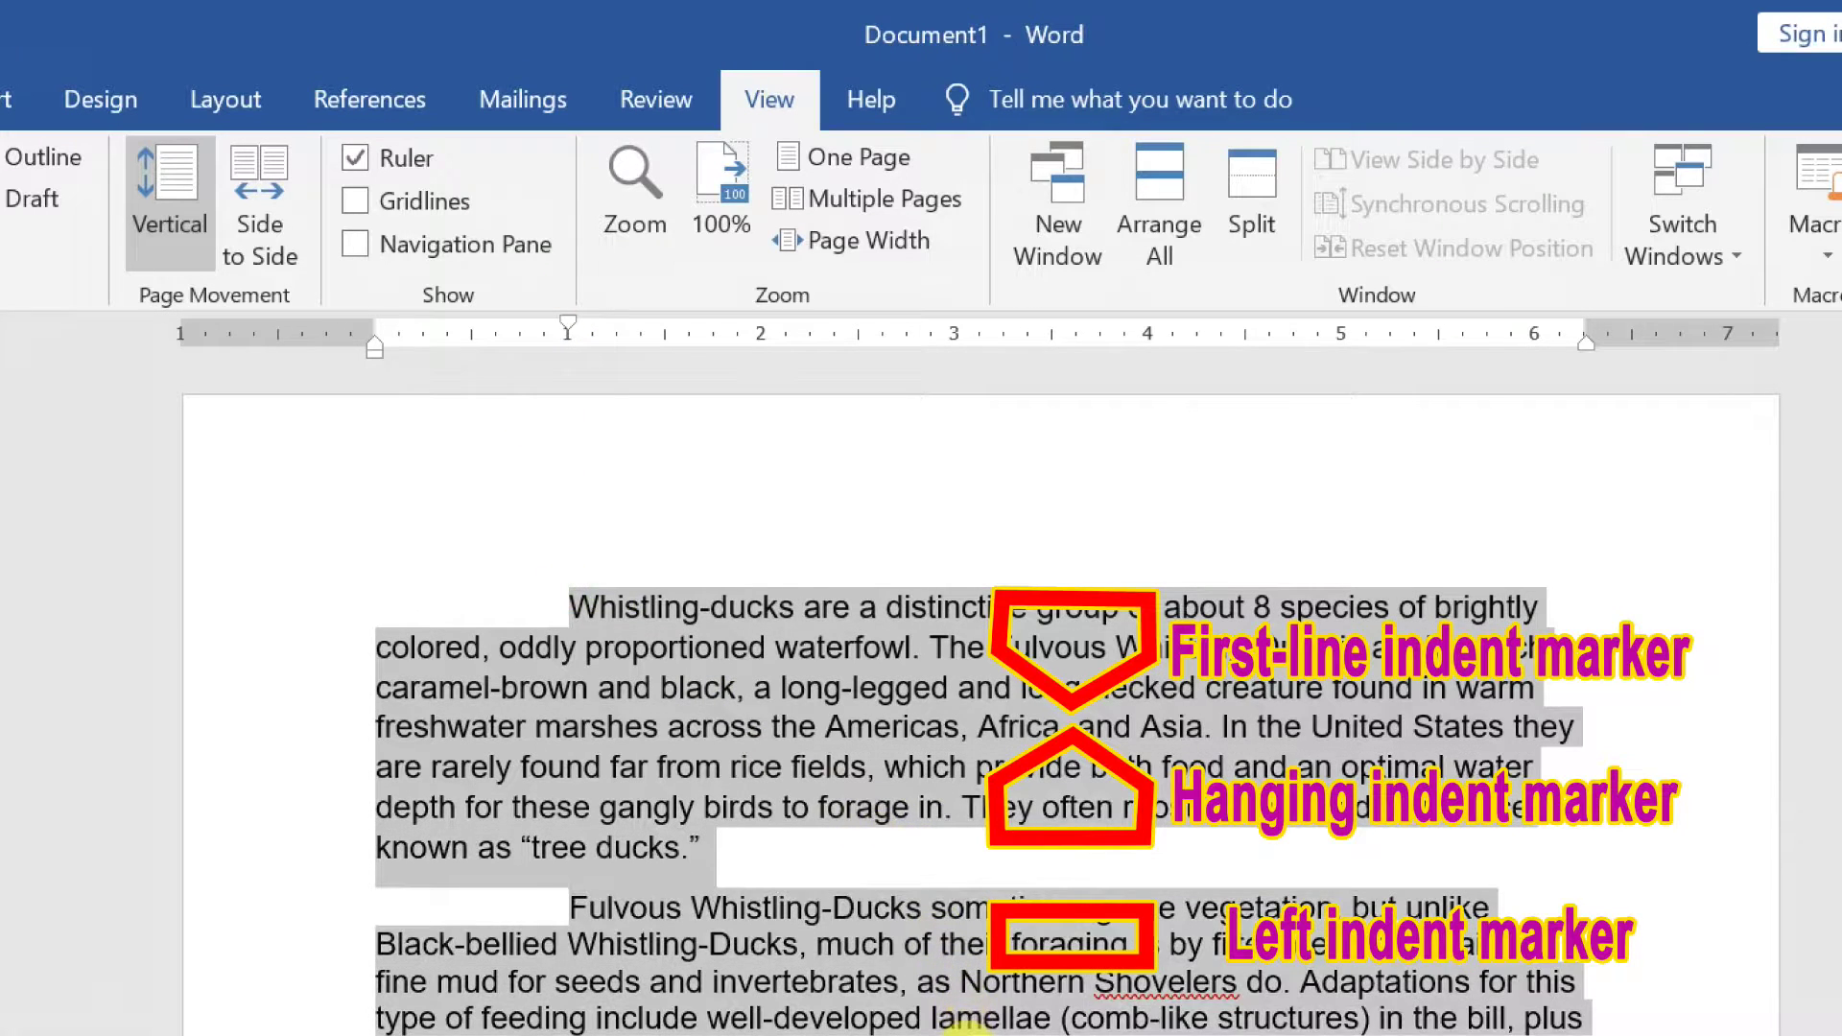
{"action": "mouse_move", "coordinate": [568, 320]}
{"action": "left_mouse_down"}
{"action": "mouse_move", "coordinate": [374, 343]}
{"action": "mouse_move", "coordinate": [558, 361]}
{"action": "mouse_move", "coordinate": [379, 353]}
{"action": "left_mouse_up"}
{"action": "left_click", "coordinate": [591, 430]}
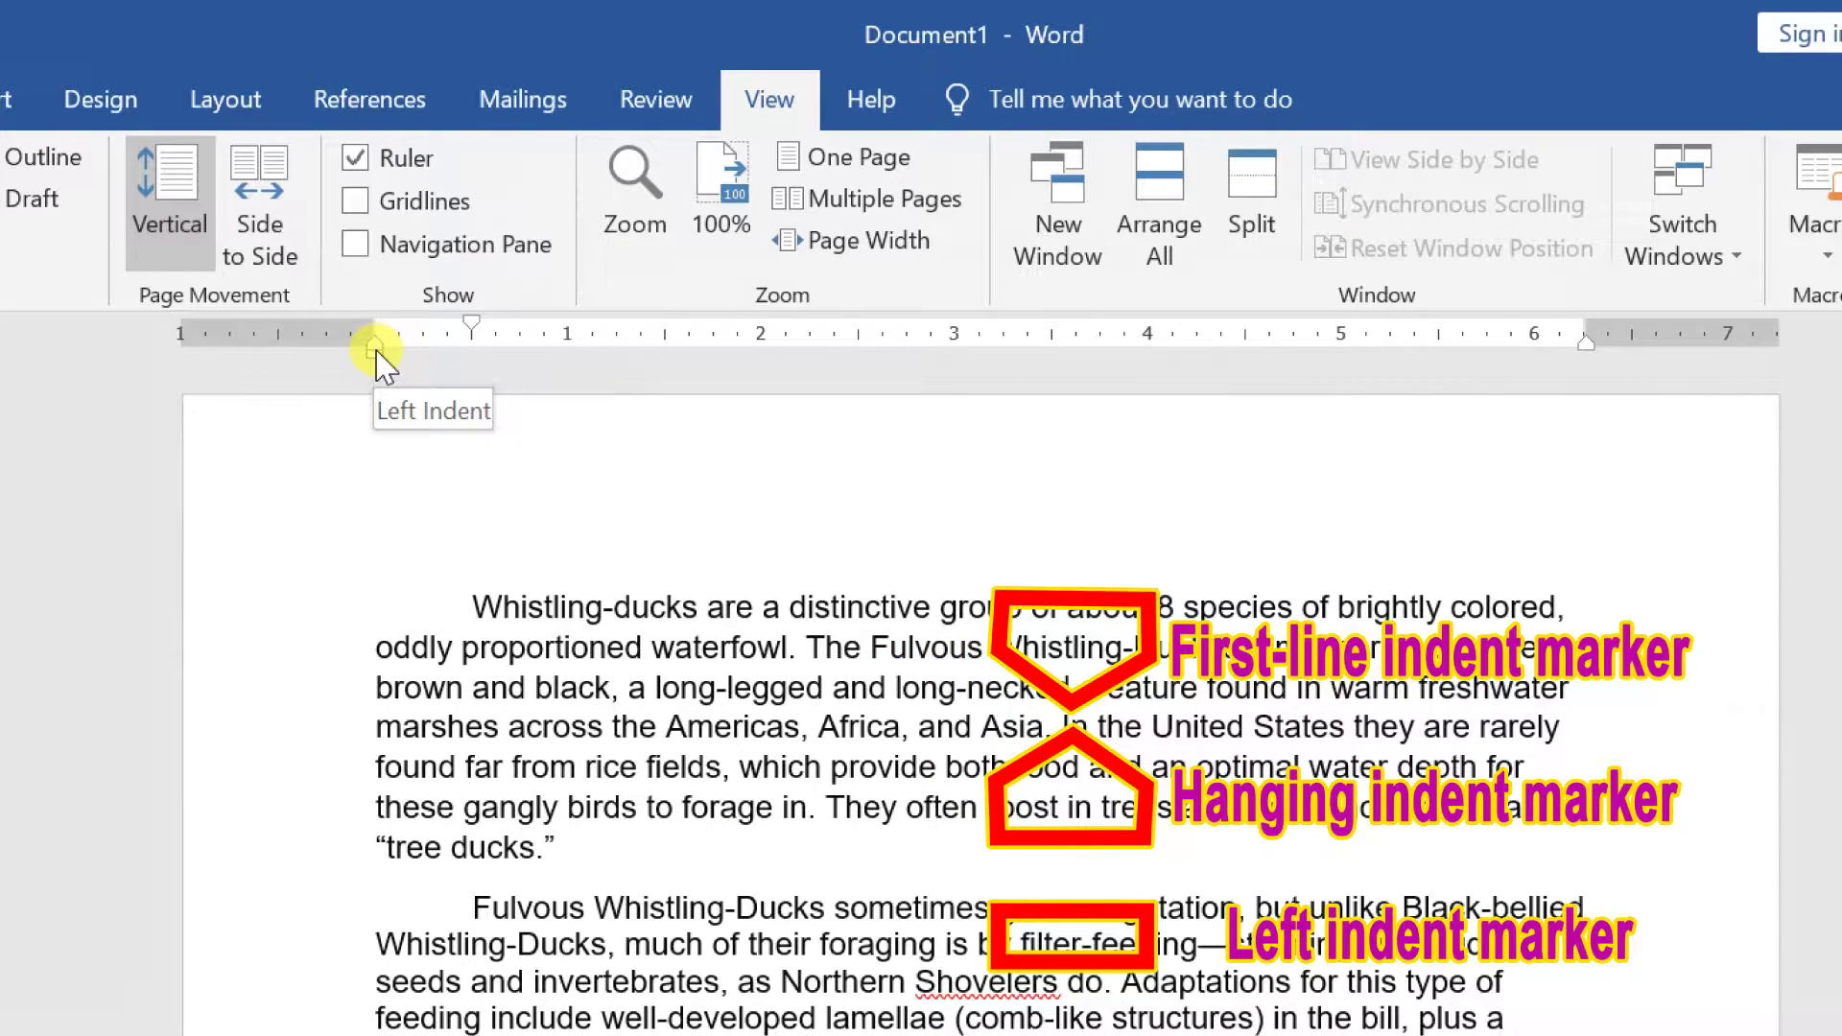
{"action": "mouse_move", "coordinate": [379, 353]}
{"action": "left_mouse_down"}
{"action": "mouse_move", "coordinate": [489, 362]}
{"action": "mouse_move", "coordinate": [381, 355]}
{"action": "left_mouse_up"}
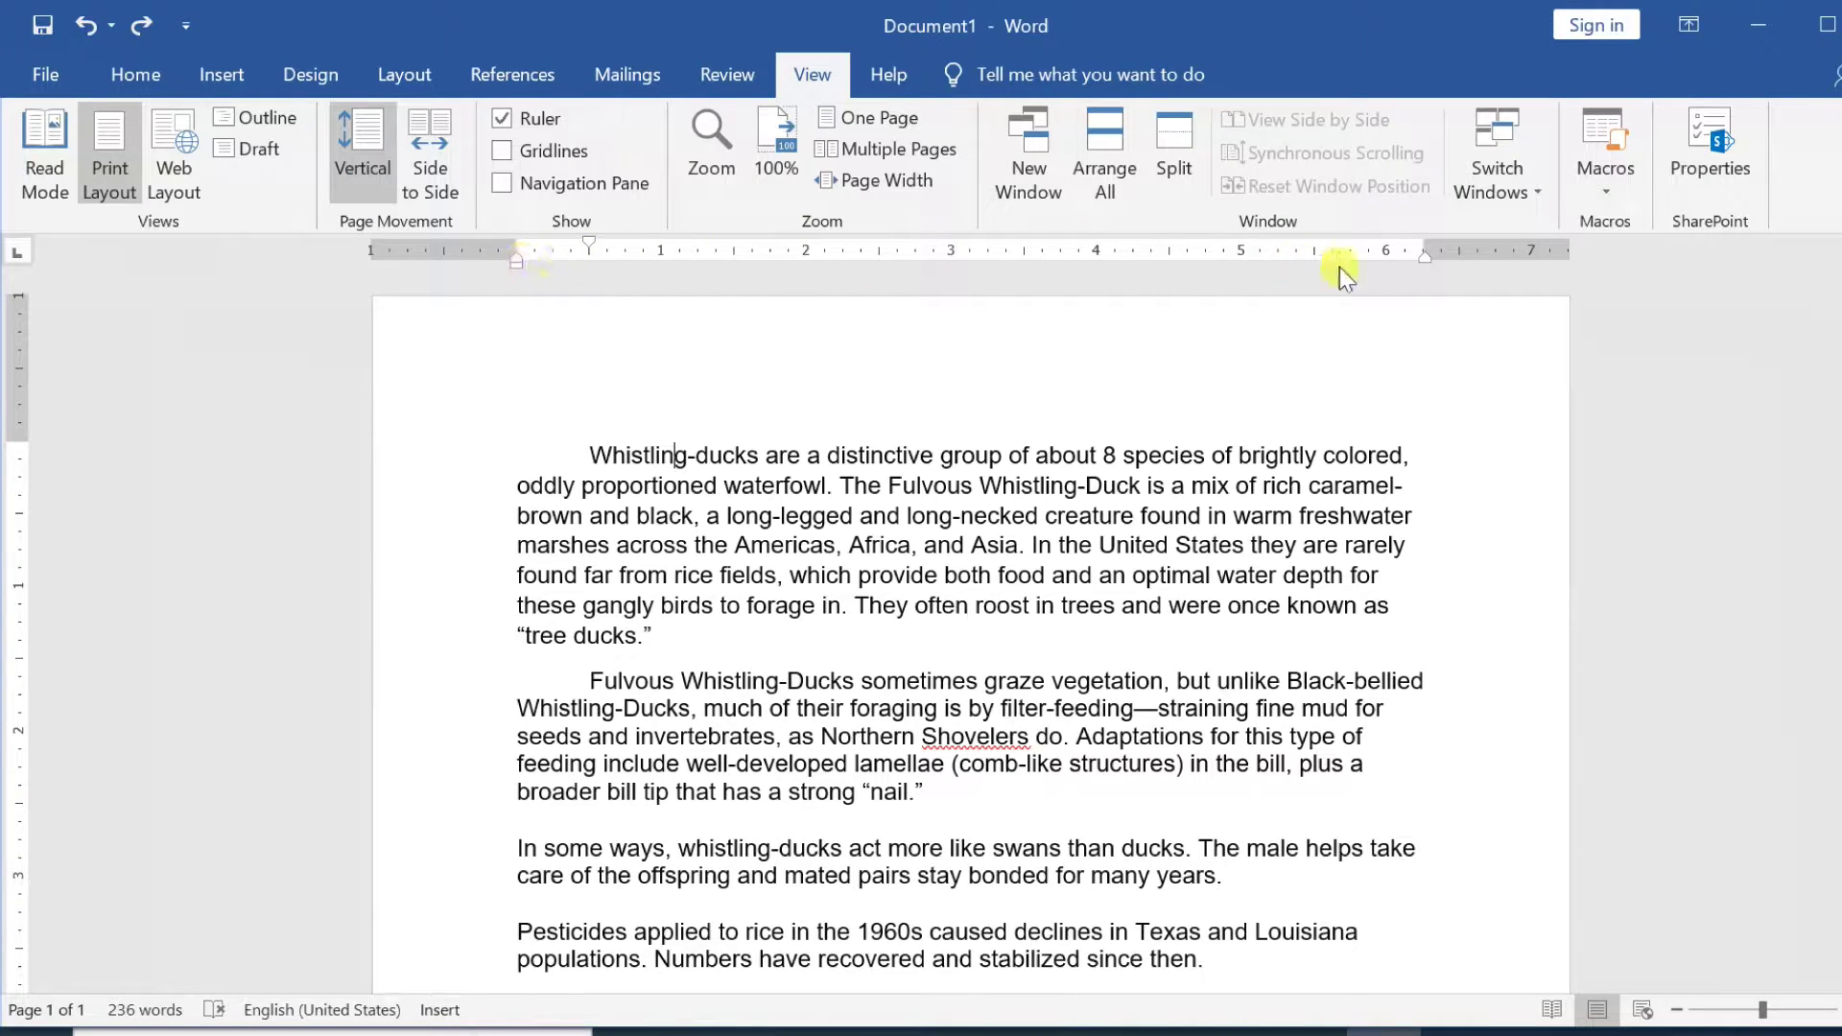
- Pull the right indent of the paragraphs in to the 6-inch mark
{"action": "left_click_drag", "start_coordinate": [1586, 342], "coordinate": [1586, 342]}
{"action": "mouse_move", "coordinate": [1416, 255]}
{"action": "left_mouse_down"}
{"action": "mouse_move", "coordinate": [1223, 255]}
{"action": "mouse_move", "coordinate": [1421, 262]}
{"action": "left_mouse_up"}
{"action": "mouse_move", "coordinate": [590, 455]}
{"action": "left_mouse_down"}
{"action": "mouse_move", "coordinate": [775, 791]}
{"action": "mouse_move", "coordinate": [670, 814]}
{"action": "mouse_move", "coordinate": [781, 822]}
{"action": "left_mouse_up"}
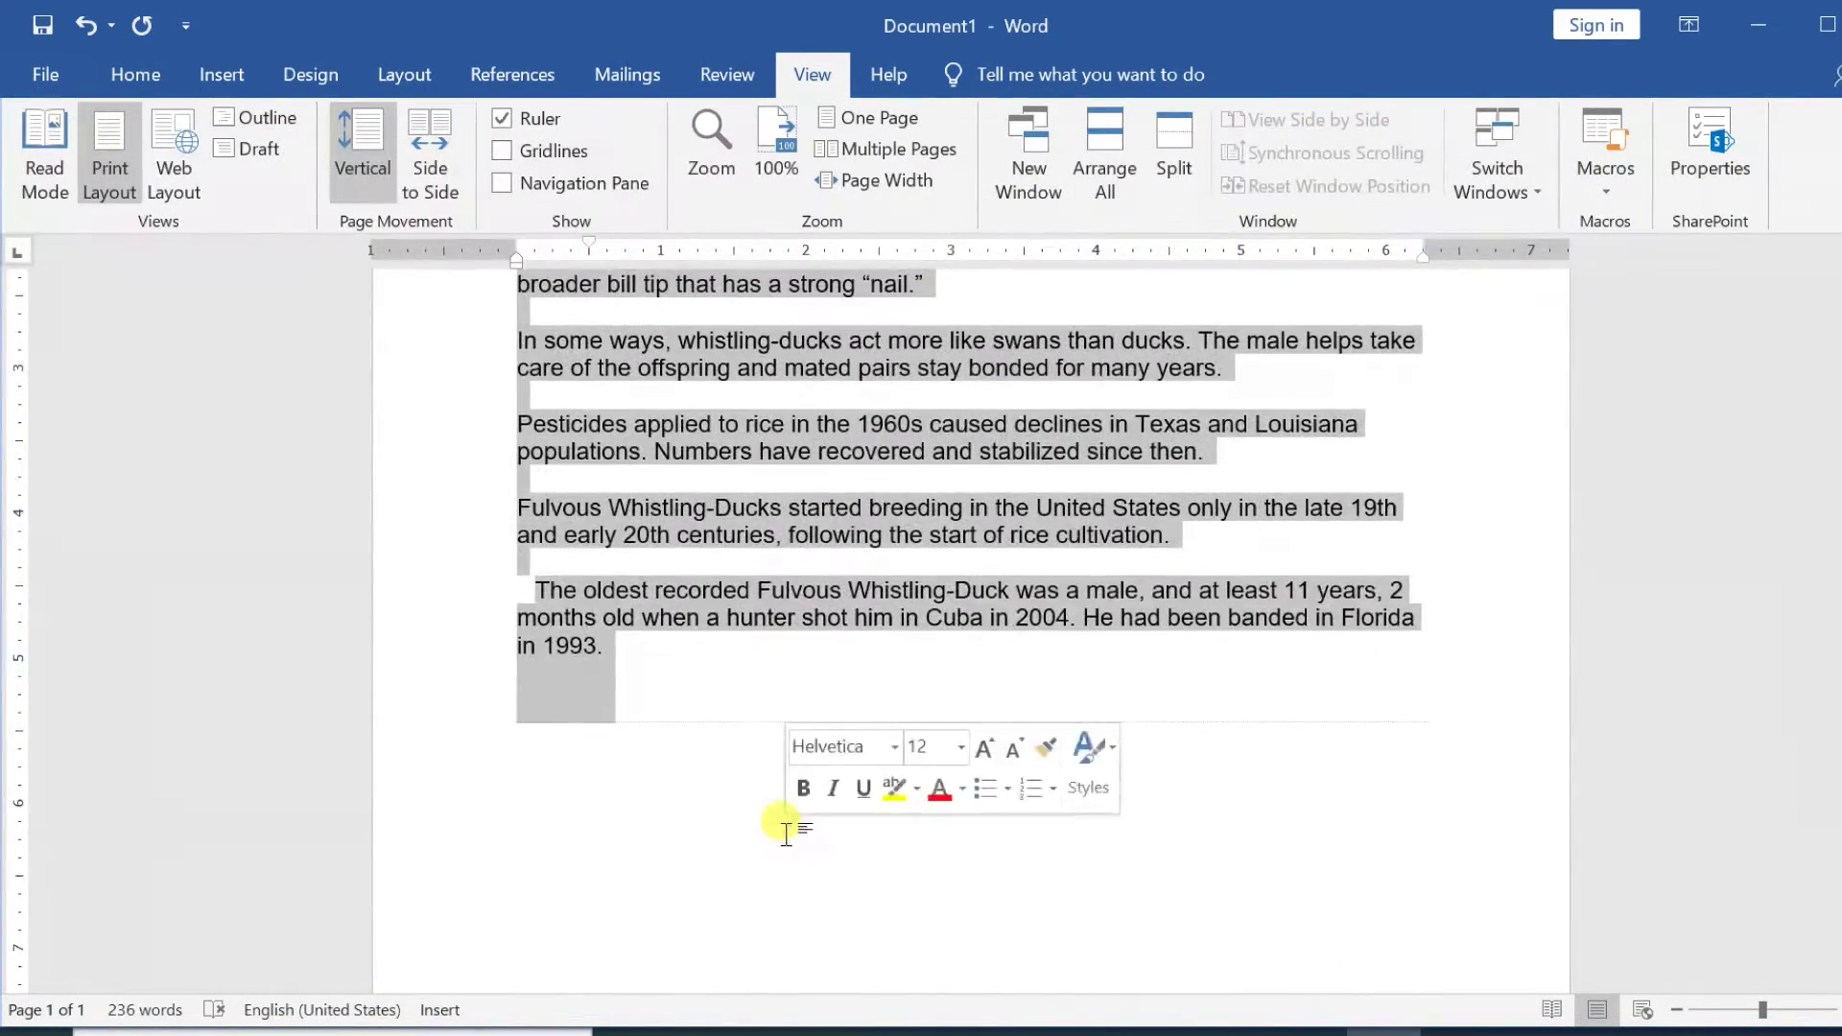
{"action": "scroll", "coordinate": [773, 810], "scroll_direction": "up", "scroll_amount": 5}
{"action": "mouse_move", "coordinate": [1424, 250]}
{"action": "left_mouse_down"}
{"action": "mouse_move", "coordinate": [1189, 257]}
{"action": "mouse_move", "coordinate": [1383, 269]}
{"action": "left_mouse_up"}
{"action": "left_click", "coordinate": [1444, 633]}
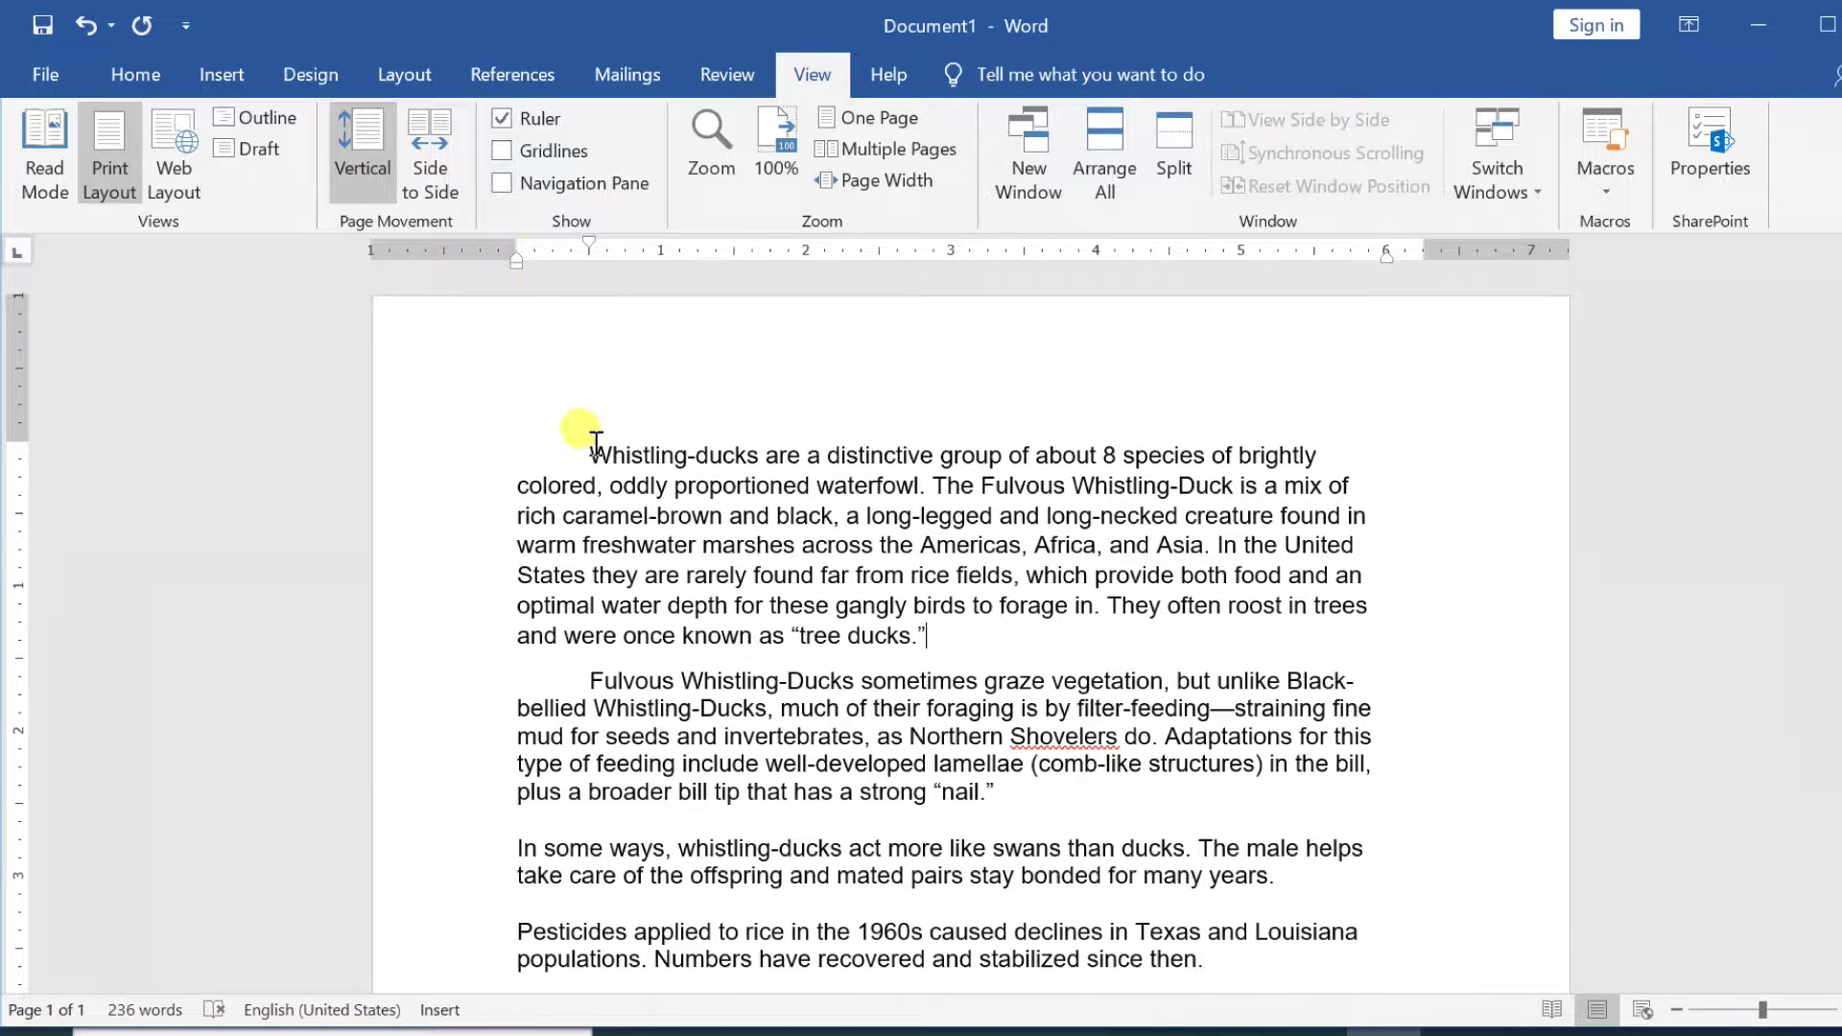
- Select all the text, drag the first-line indent marker, then undo that indent change
{"action": "left_click_drag", "start_coordinate": [588, 428], "coordinate": [950, 678]}
{"action": "scroll", "coordinate": [959, 691], "scroll_direction": "up", "scroll_amount": 4}
{"action": "scroll", "coordinate": [950, 681], "scroll_direction": "up", "scroll_amount": 5}
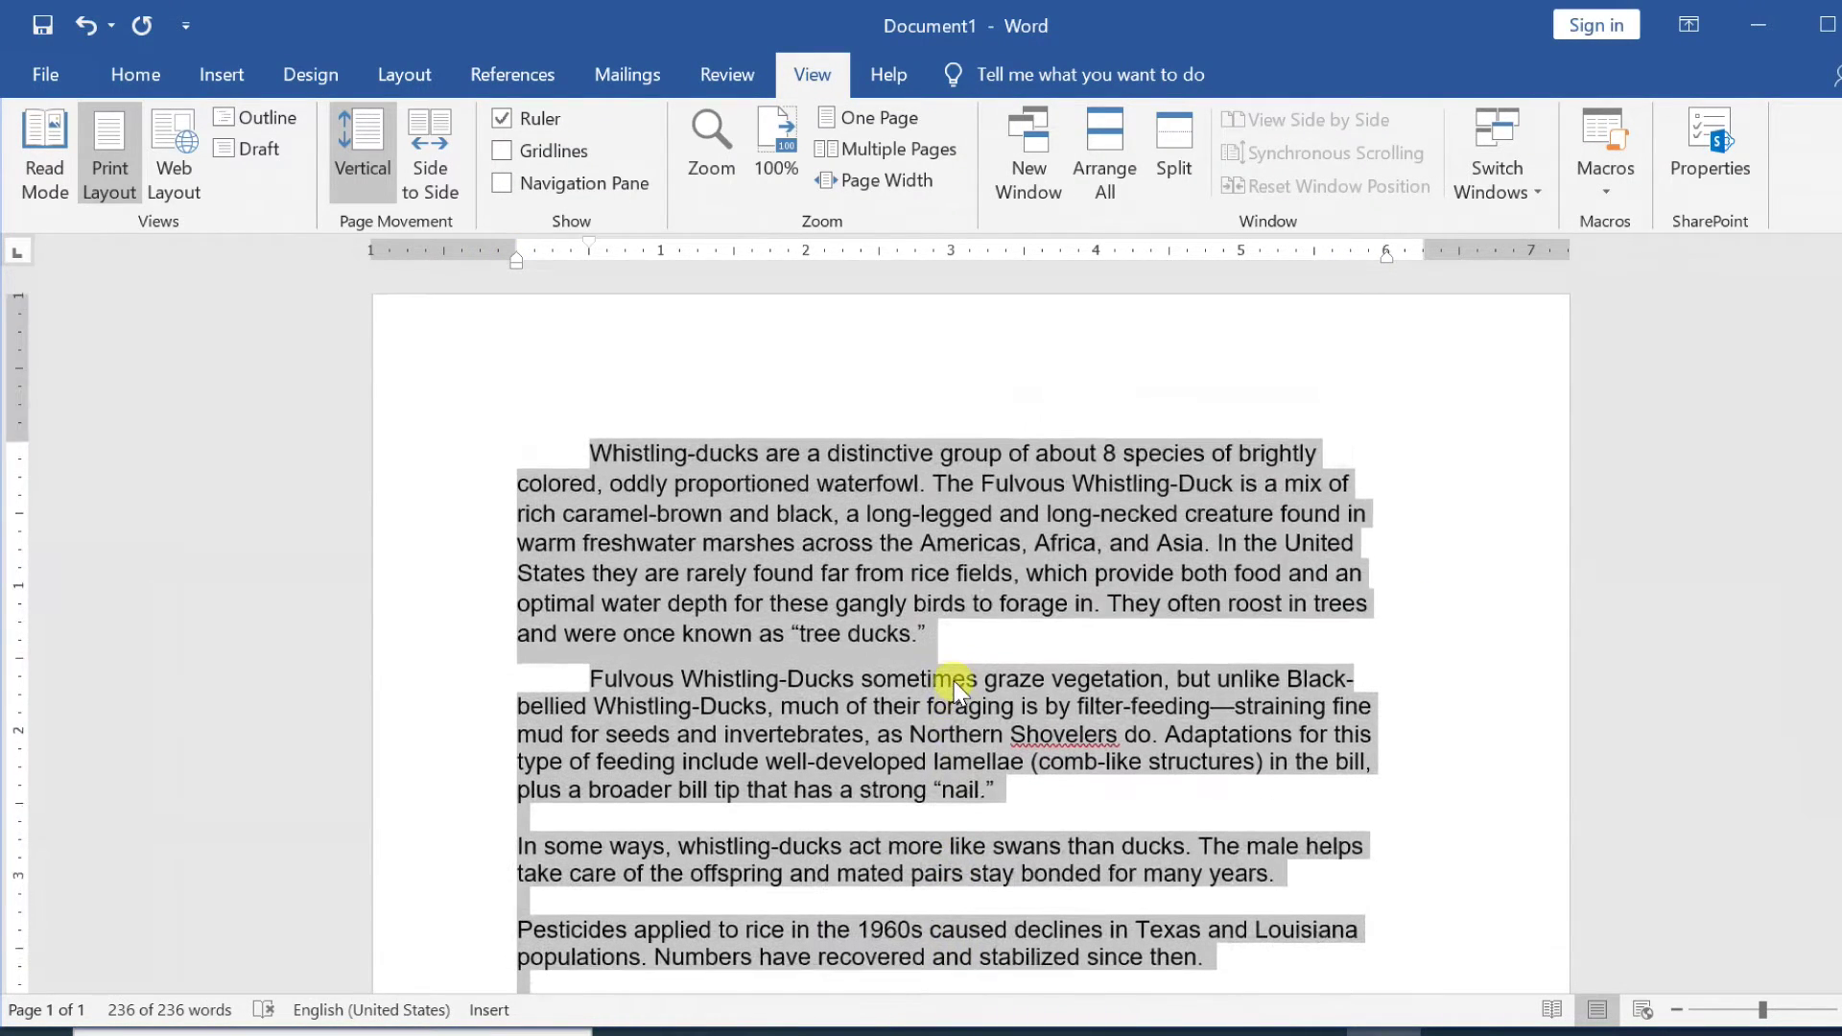
{"action": "mouse_move", "coordinate": [591, 247]}
{"action": "left_mouse_down"}
{"action": "mouse_move", "coordinate": [642, 244]}
{"action": "mouse_move", "coordinate": [521, 257]}
{"action": "mouse_move", "coordinate": [588, 269]}
{"action": "mouse_move", "coordinate": [448, 245]}
{"action": "mouse_move", "coordinate": [515, 270]}
{"action": "mouse_move", "coordinate": [520, 255]}
{"action": "left_mouse_up"}
{"action": "scroll", "coordinate": [810, 590], "scroll_direction": "down", "scroll_amount": 3}
{"action": "scroll", "coordinate": [811, 588], "scroll_direction": "up", "scroll_amount": 5}
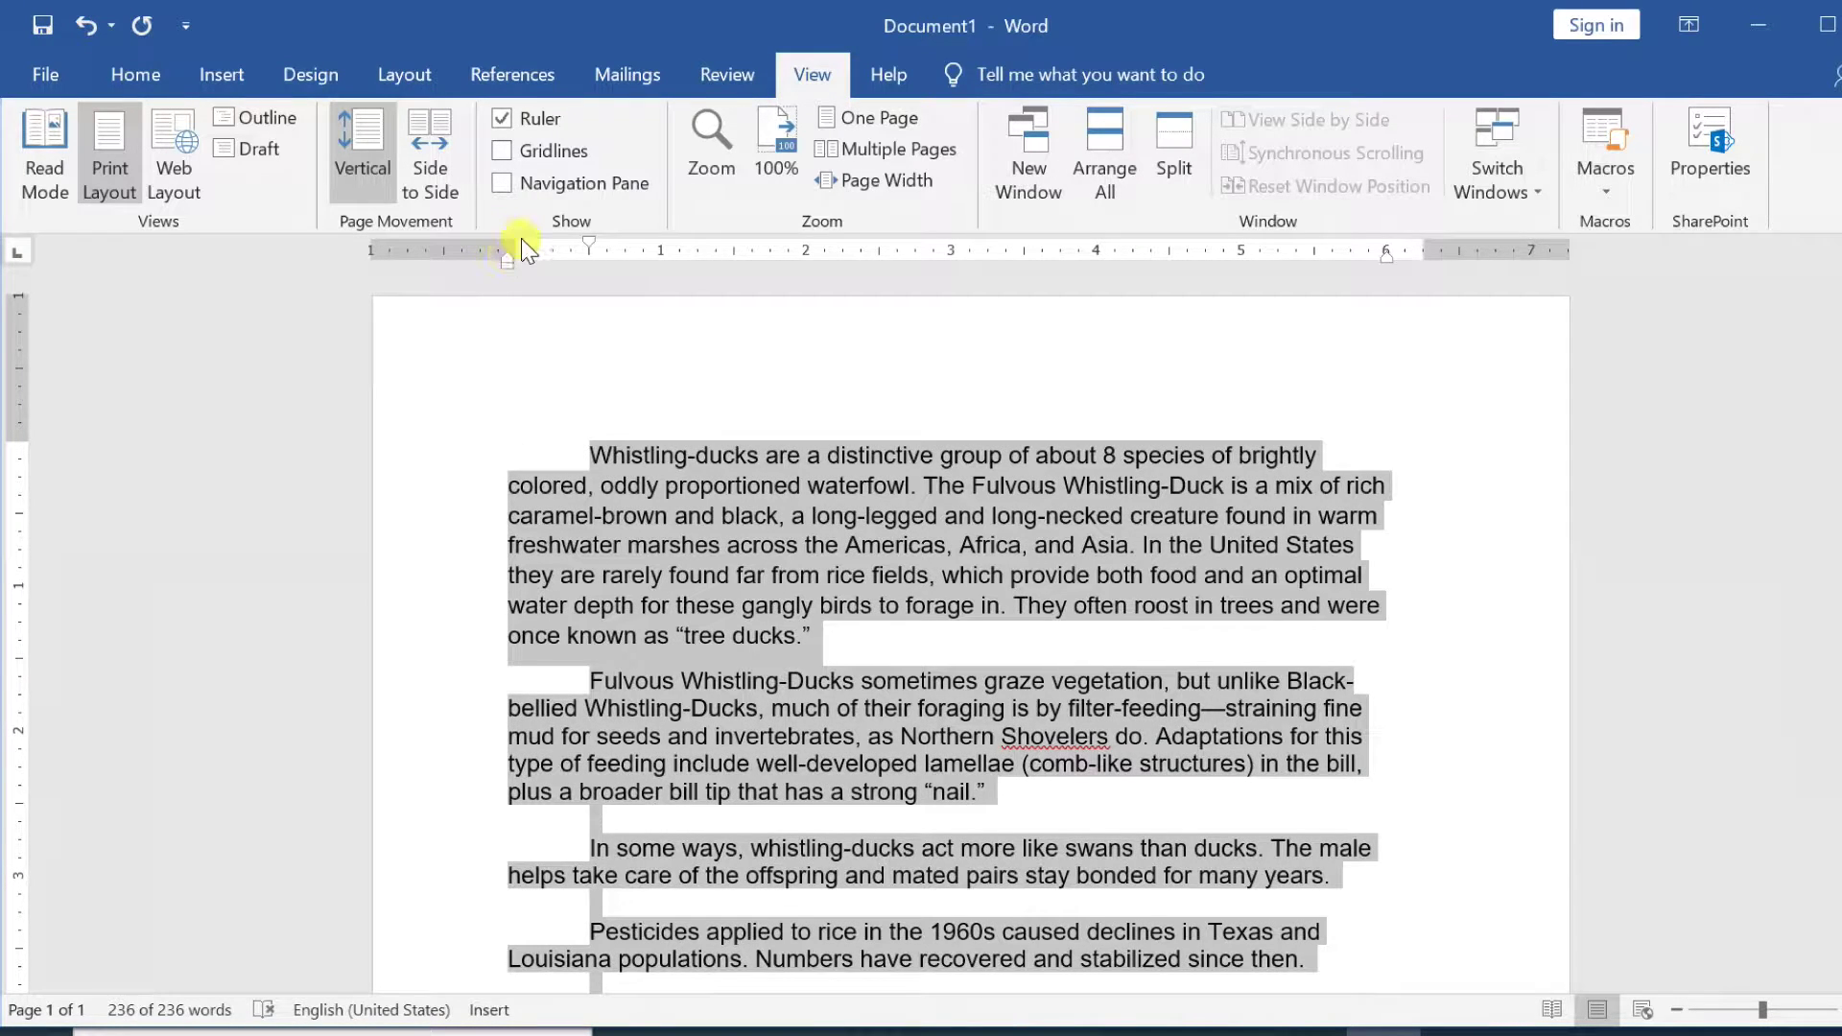
{"action": "key", "text": "ctrl+z"}
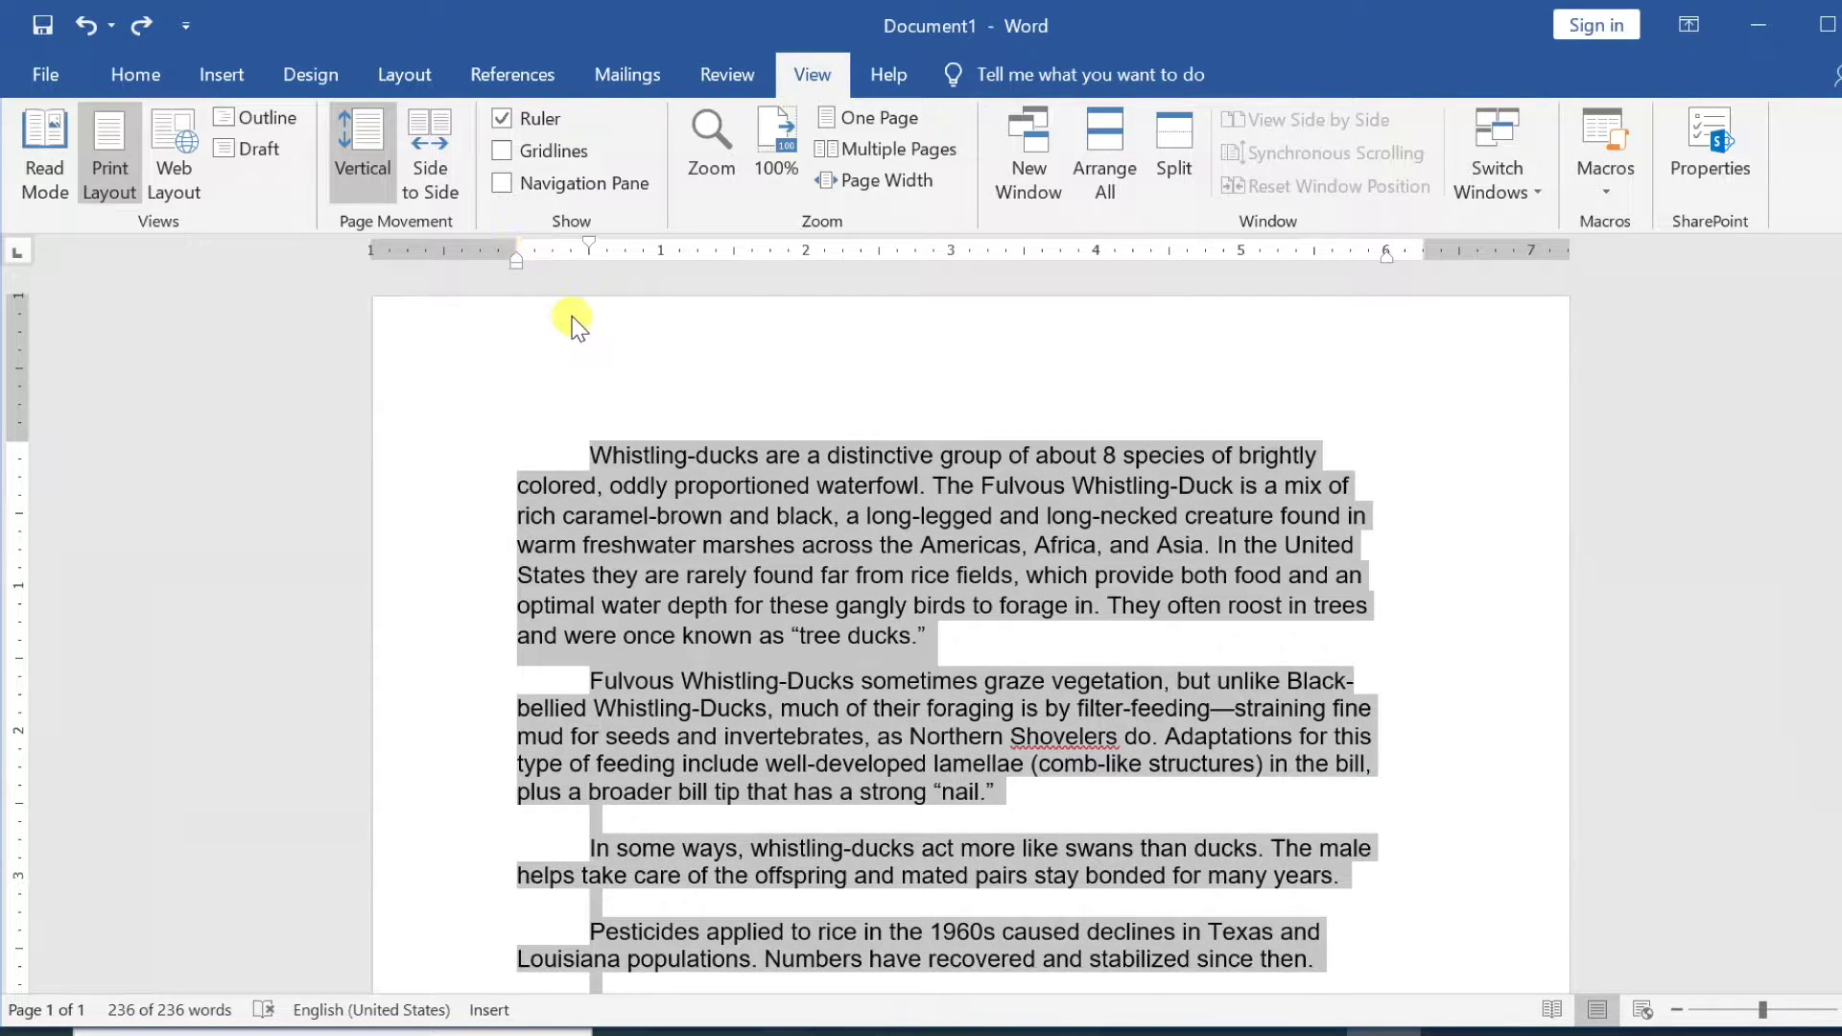
{"action": "left_click", "coordinate": [574, 321]}
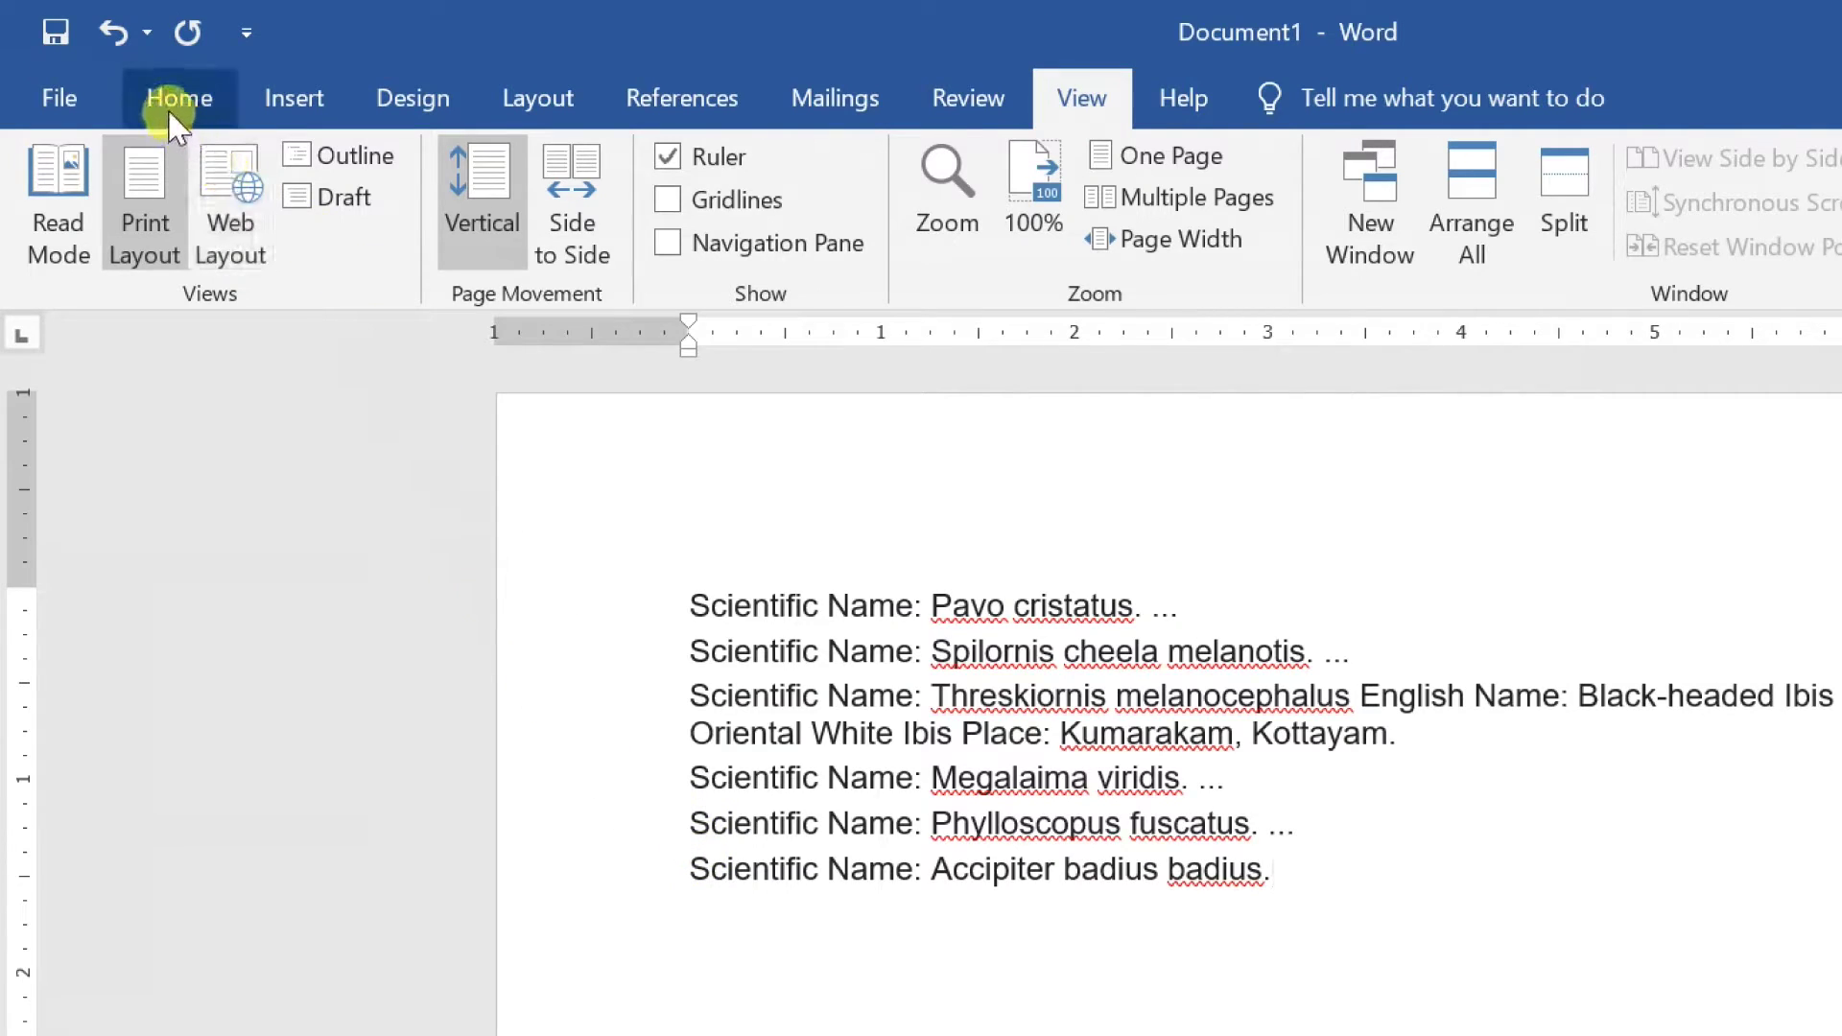
{"action": "left_click", "coordinate": [173, 113]}
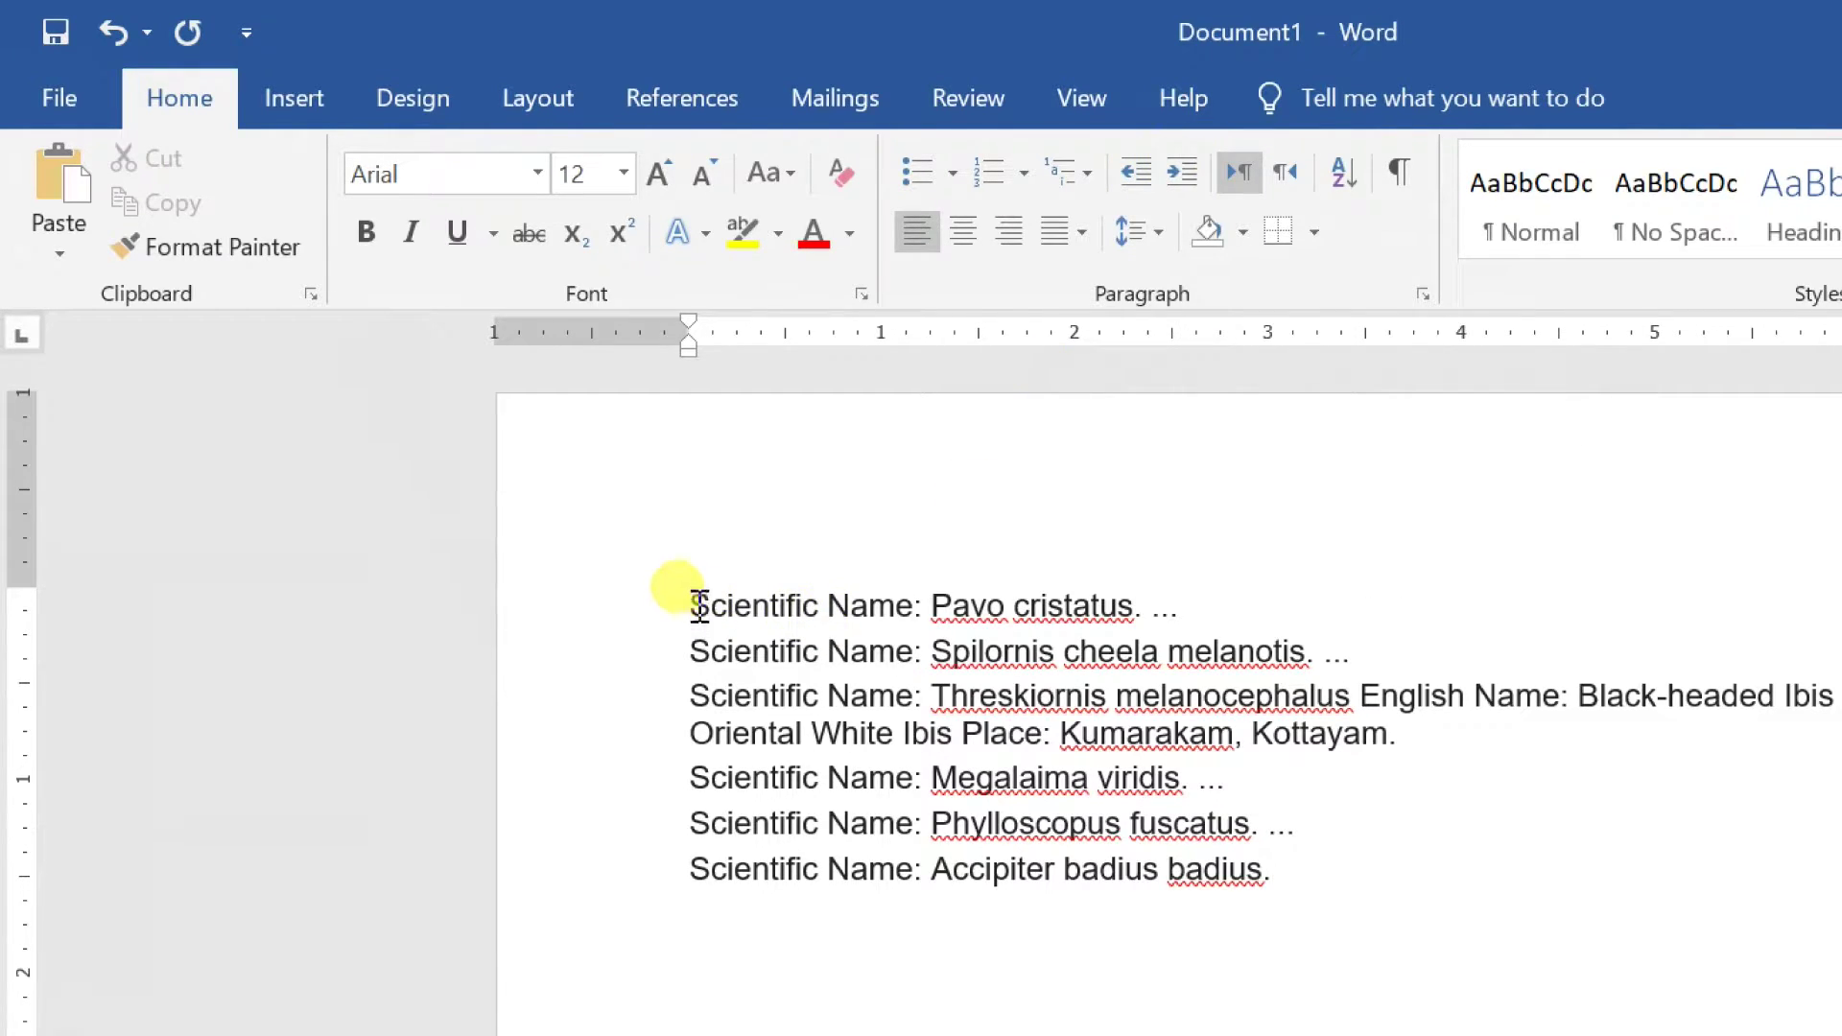
{"action": "left_click_drag", "start_coordinate": [699, 605], "coordinate": [1290, 873]}
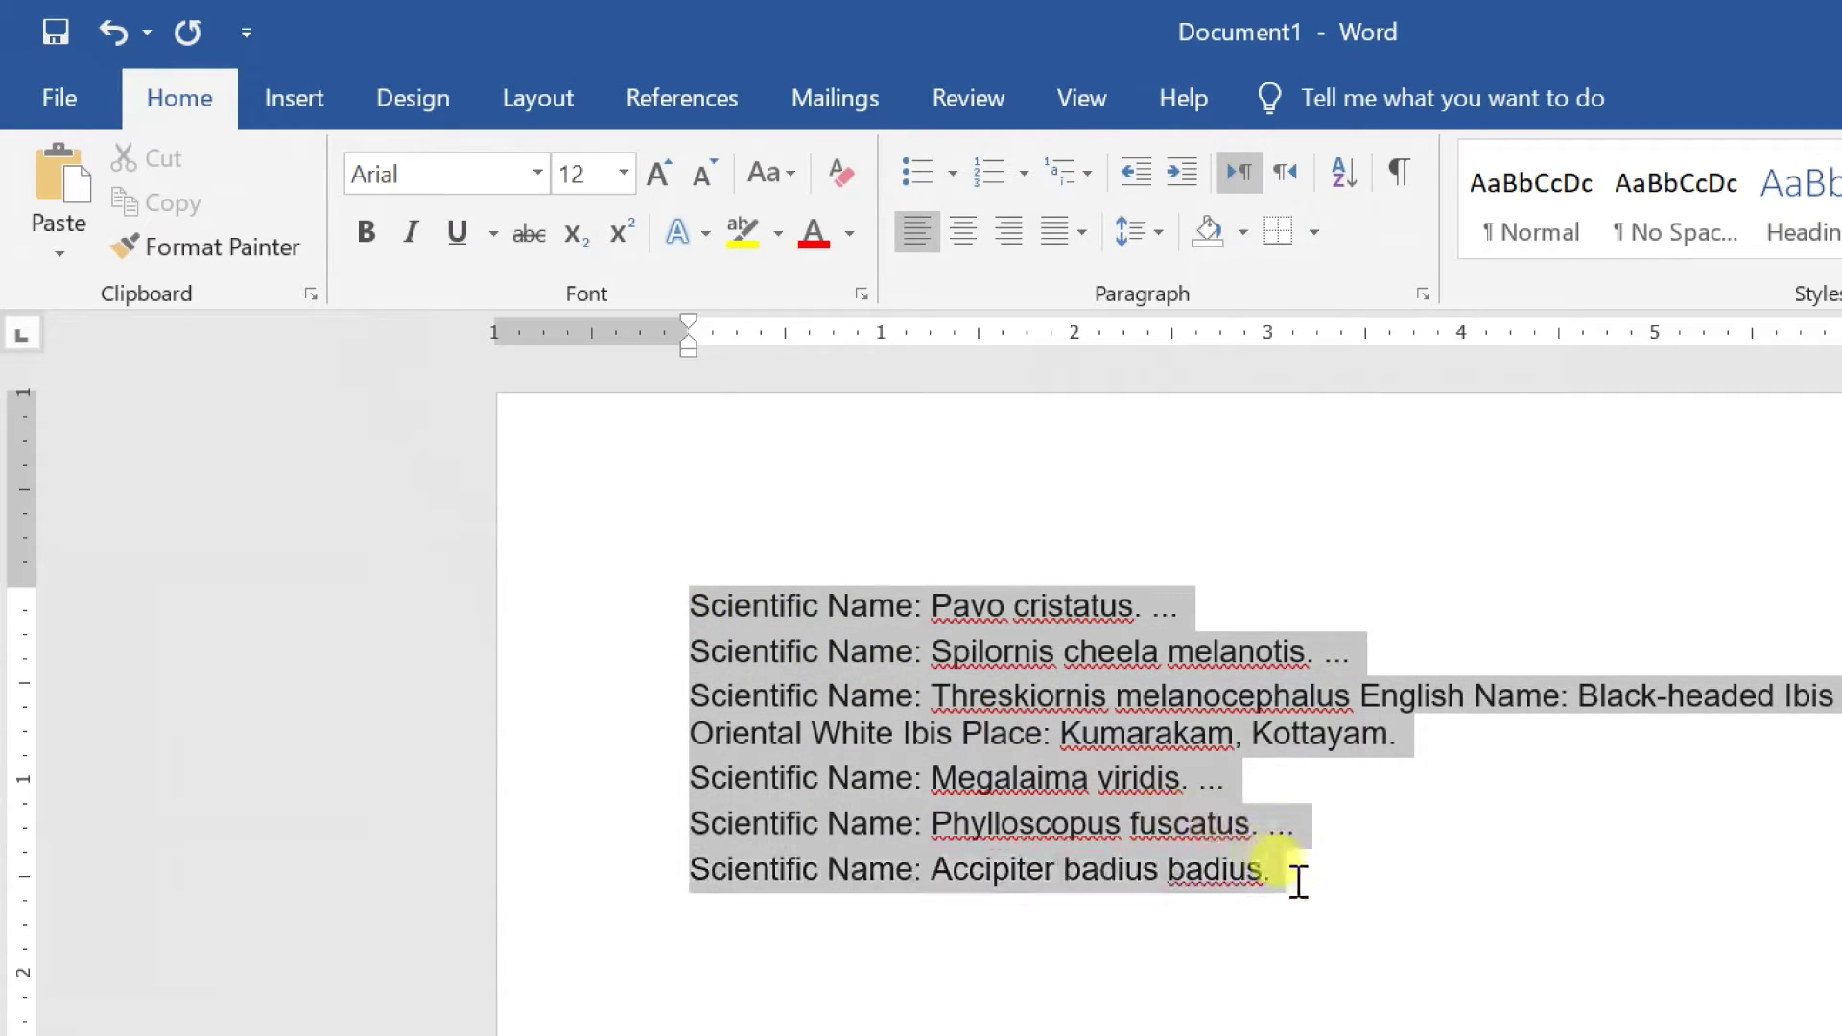
{"action": "left_click", "coordinate": [1187, 178]}
{"action": "left_click", "coordinate": [1188, 179]}
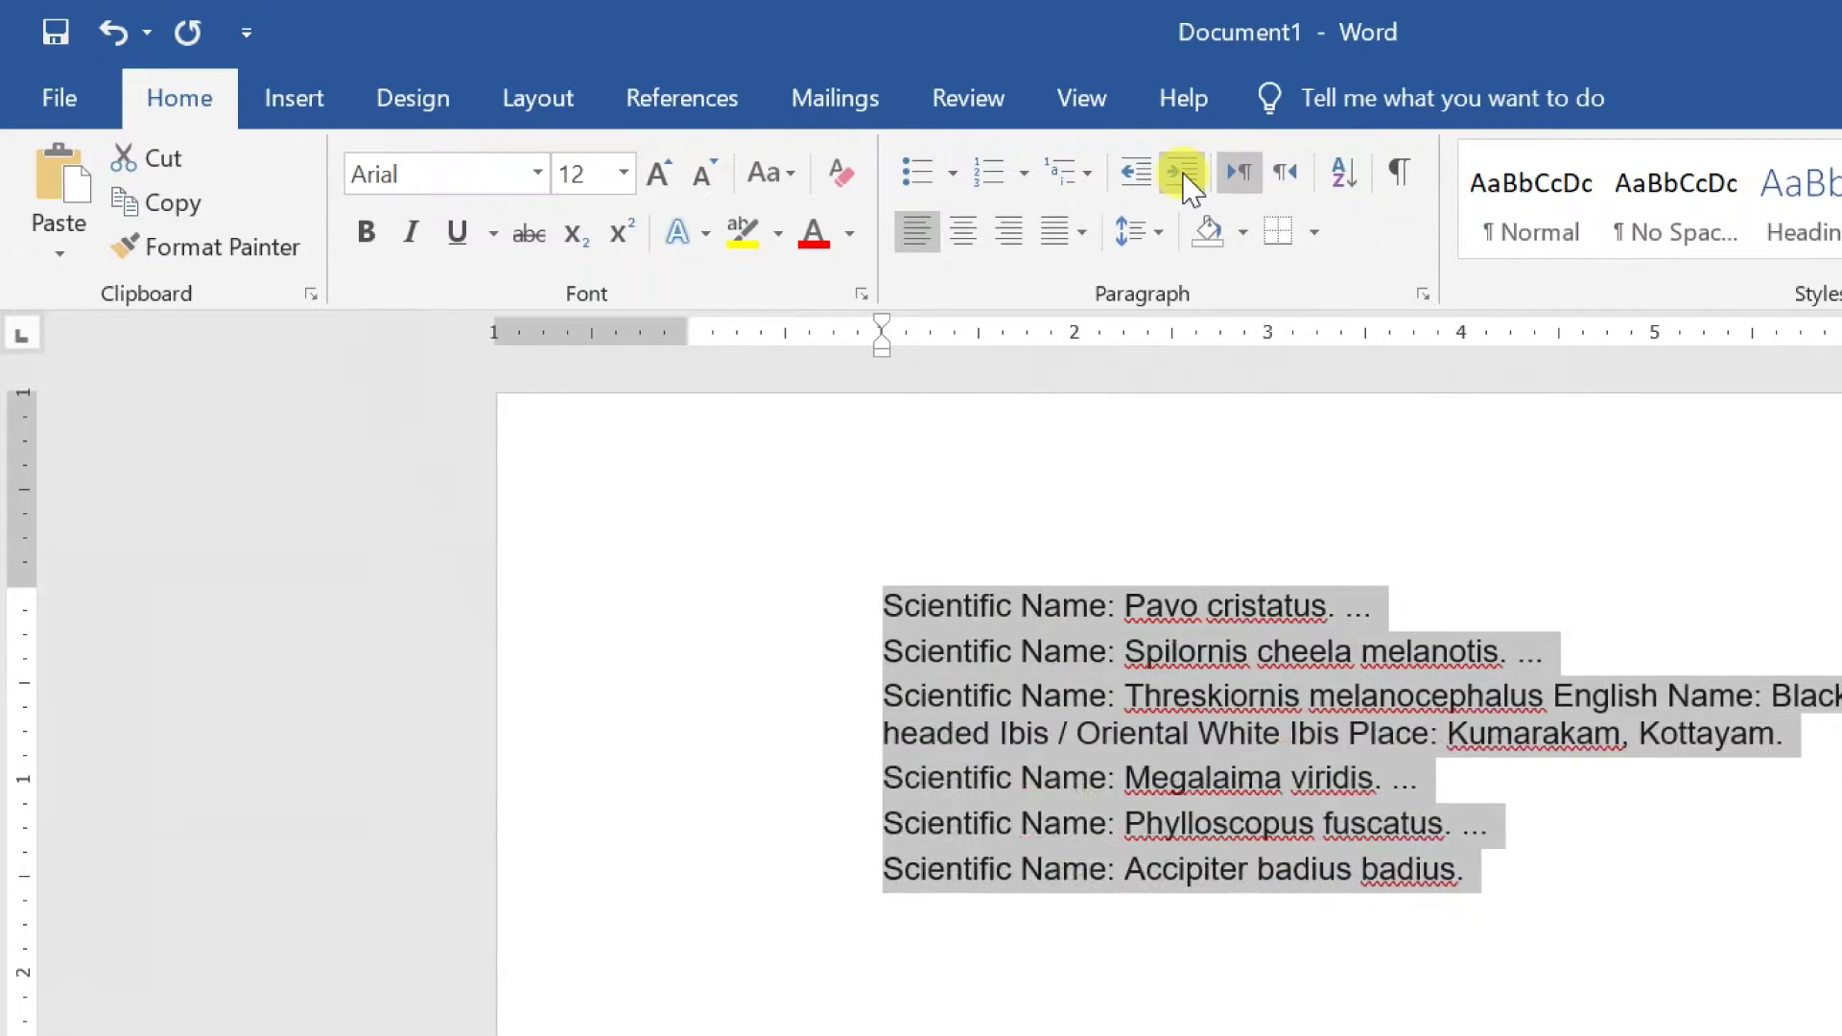
{"action": "left_click", "coordinate": [1188, 178]}
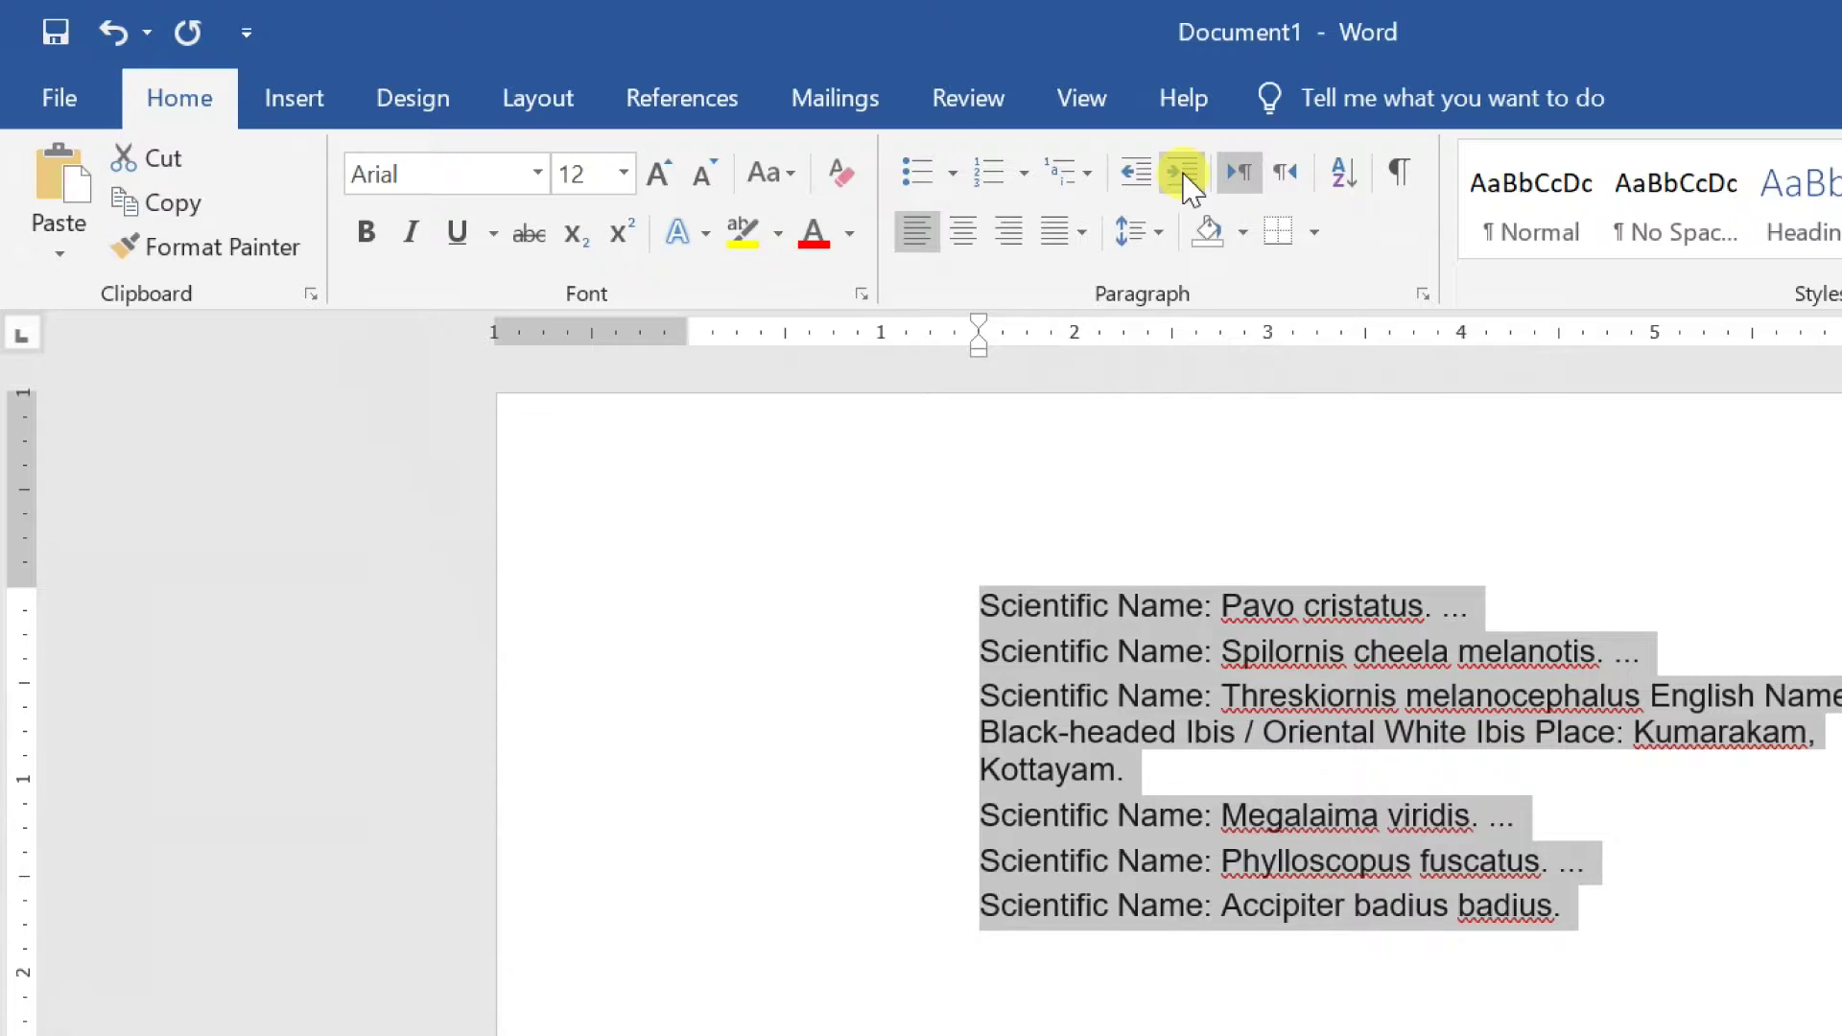
{"action": "left_click", "coordinate": [1133, 182]}
{"action": "left_click", "coordinate": [1135, 182]}
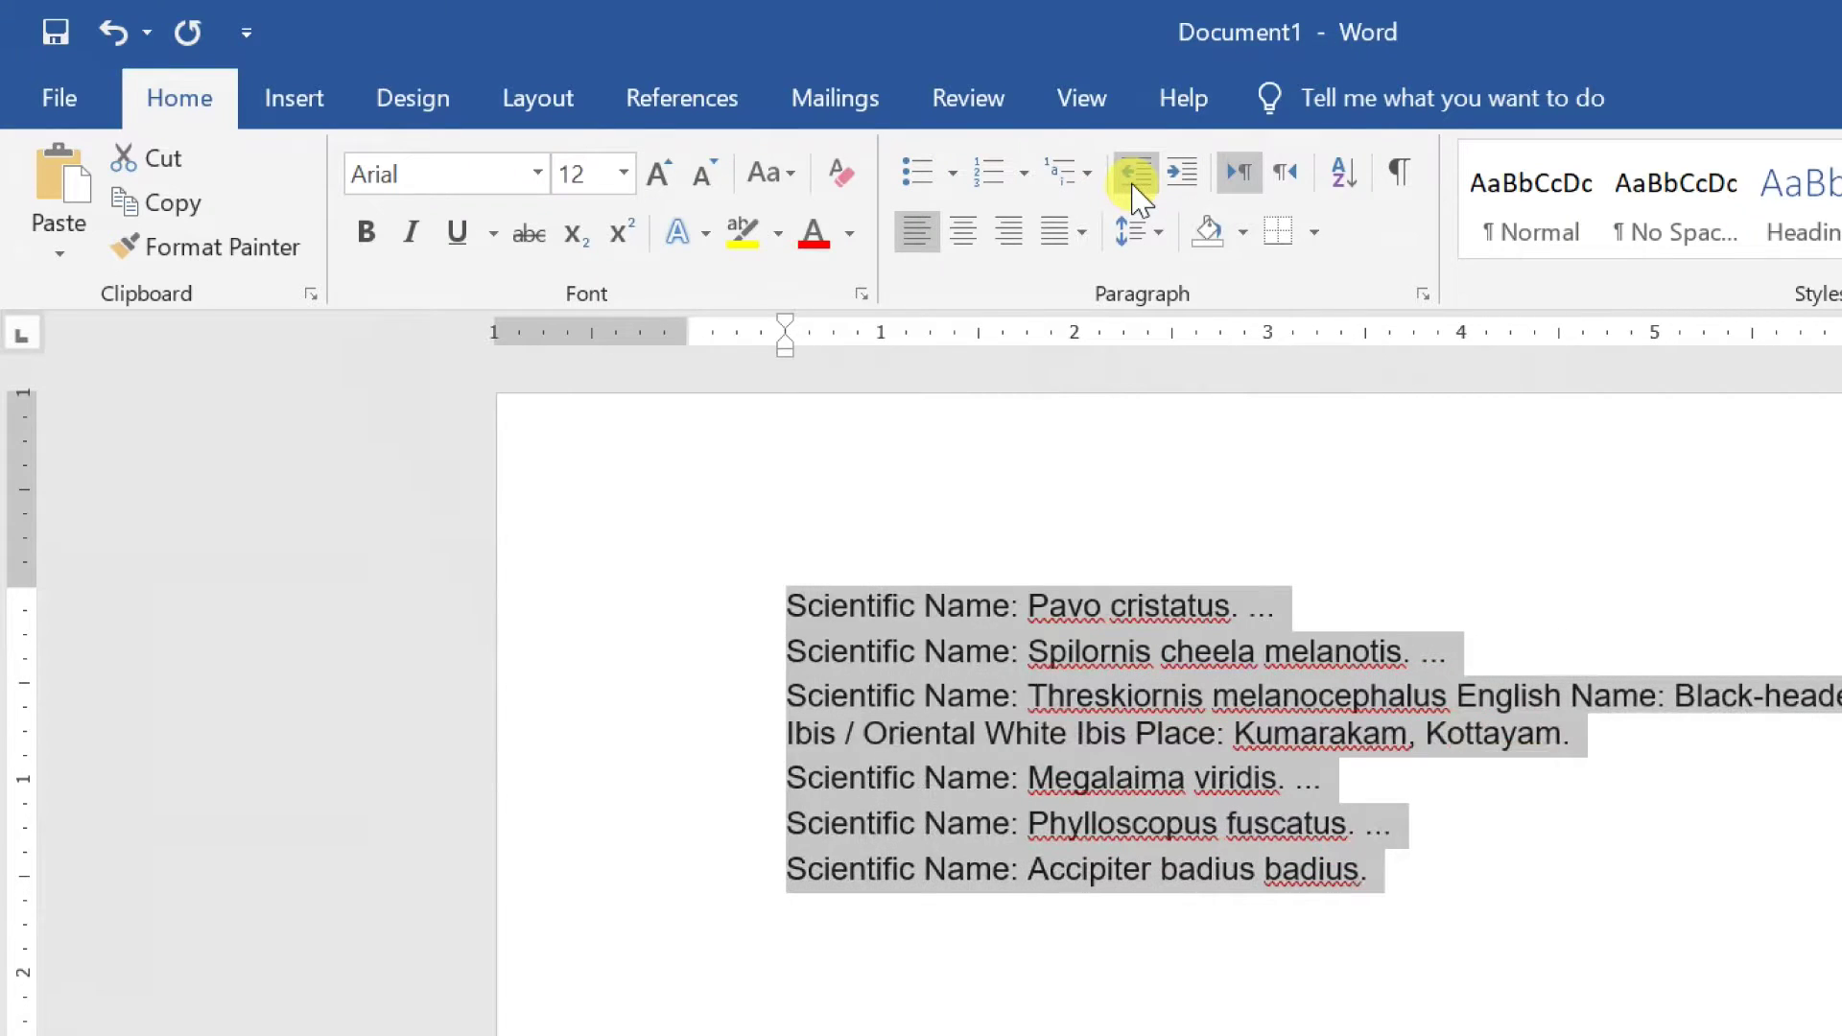
{"action": "left_click", "coordinate": [1135, 182]}
{"action": "left_click", "coordinate": [1322, 865]}
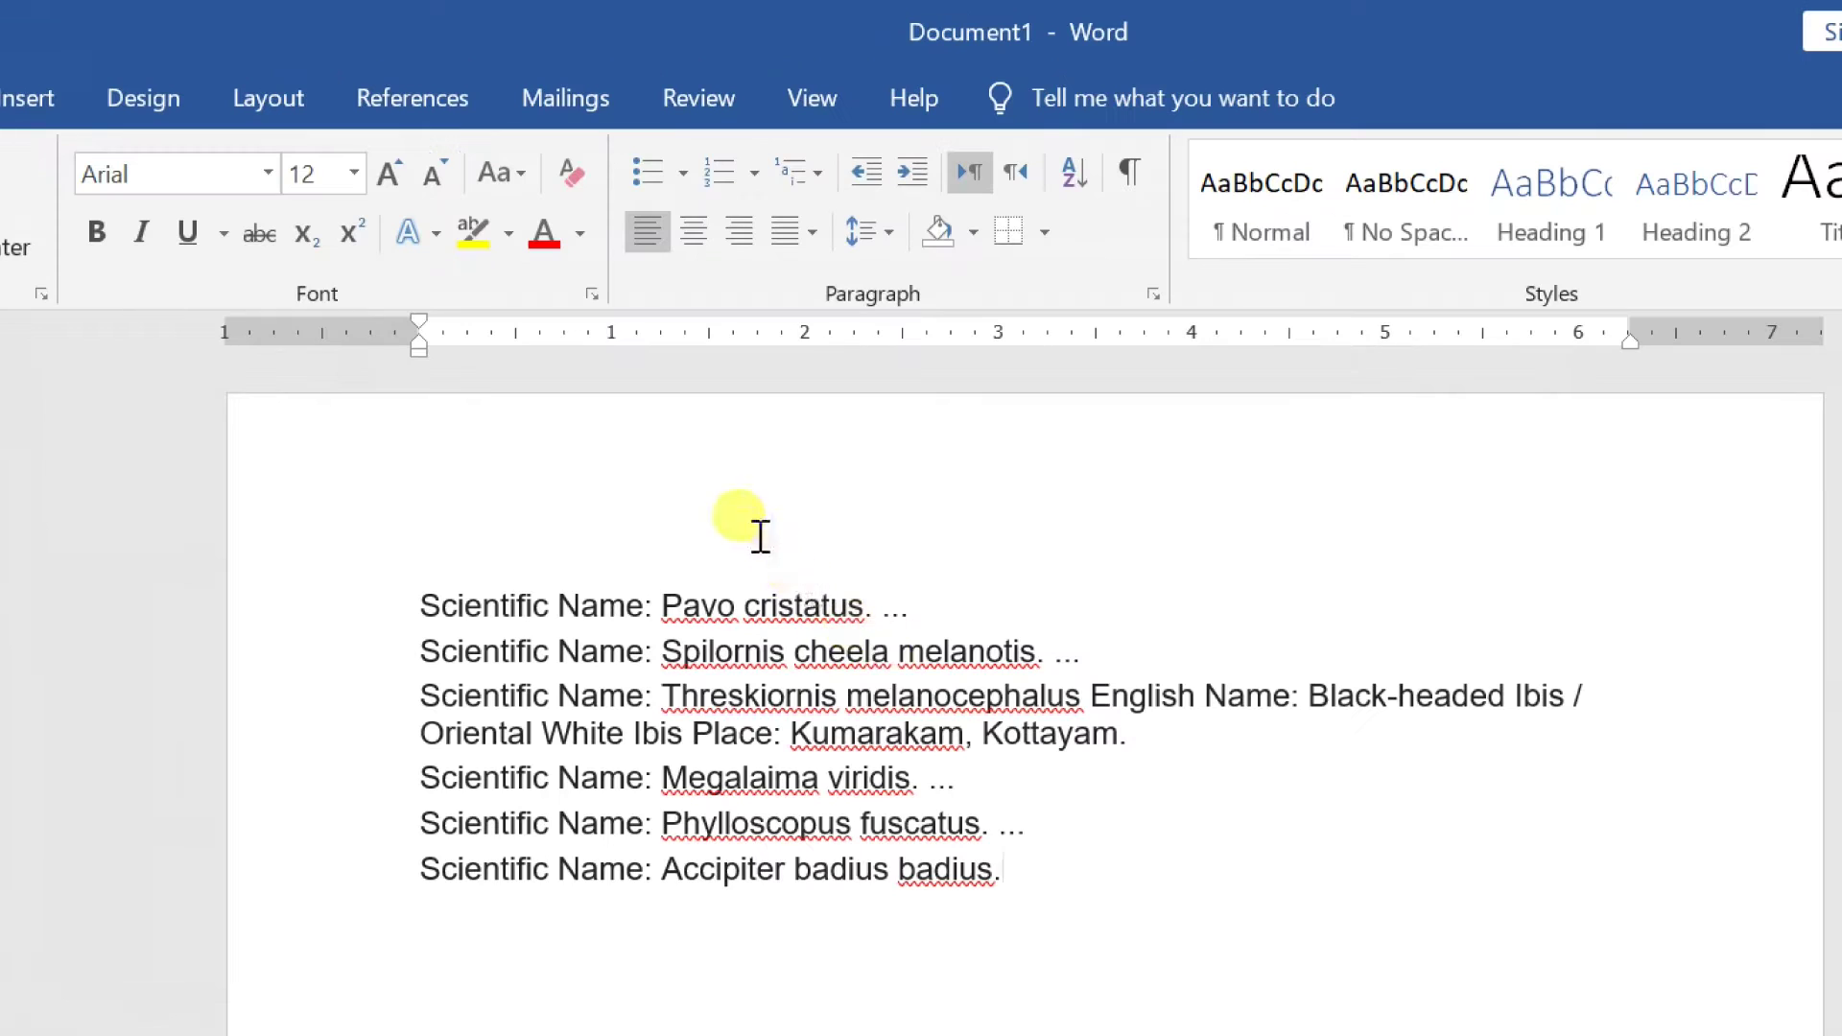
{"action": "left_click", "coordinate": [272, 106]}
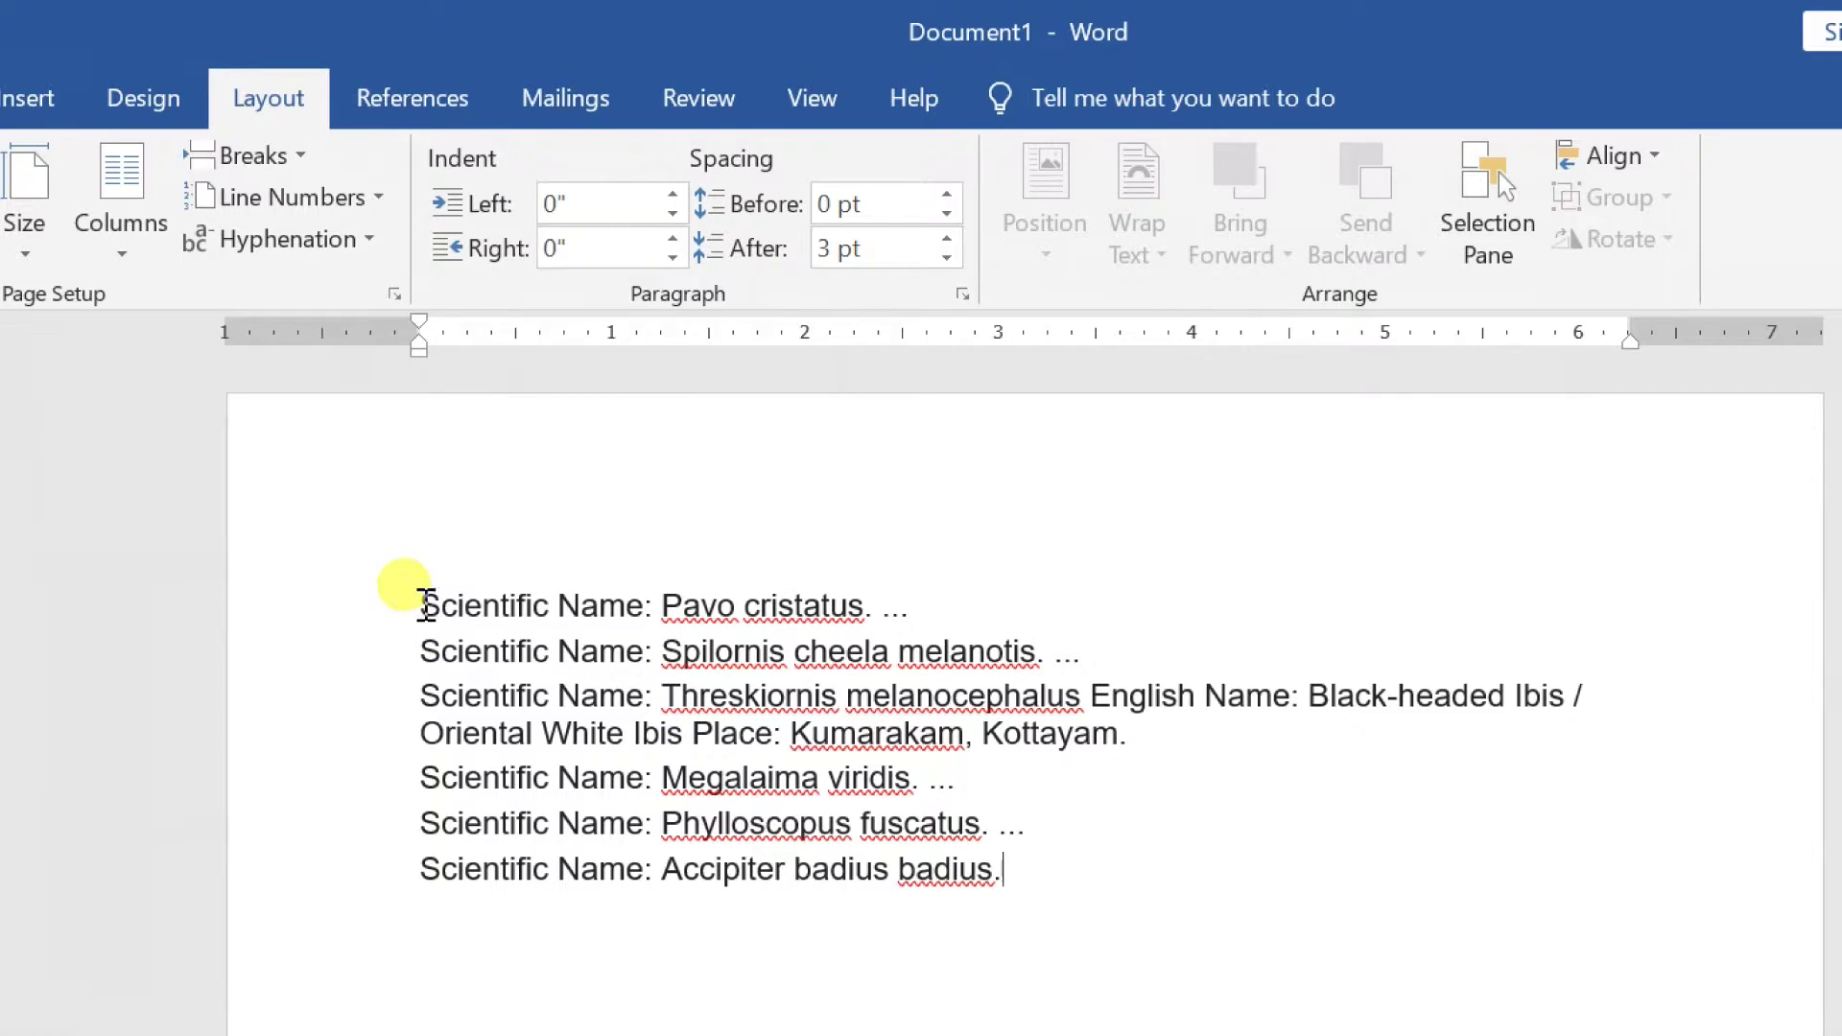
- Give the Pavo cristatus line a 1.2" left indent
{"action": "mouse_move", "coordinate": [422, 605]}
{"action": "left_mouse_down"}
{"action": "mouse_move", "coordinate": [608, 732]}
{"action": "mouse_move", "coordinate": [427, 605]}
{"action": "left_mouse_up"}
{"action": "left_click", "coordinate": [555, 204]}
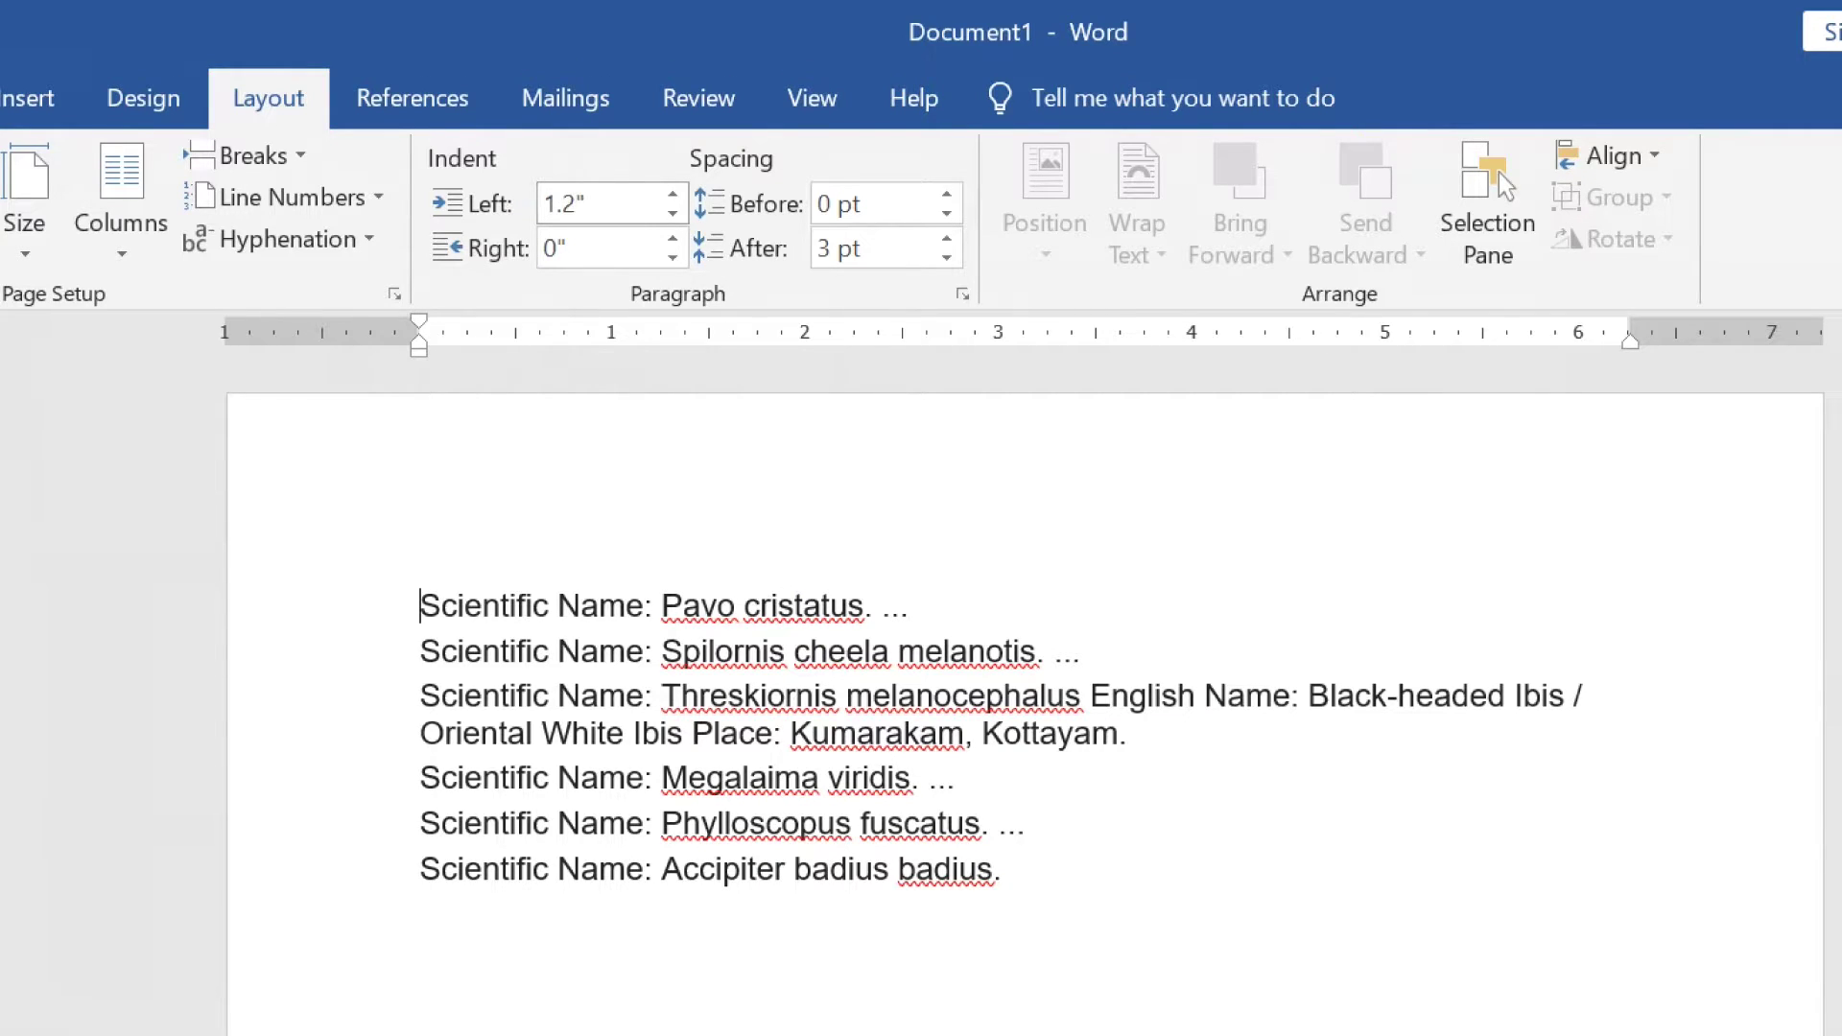
{"action": "key", "text": "Return"}
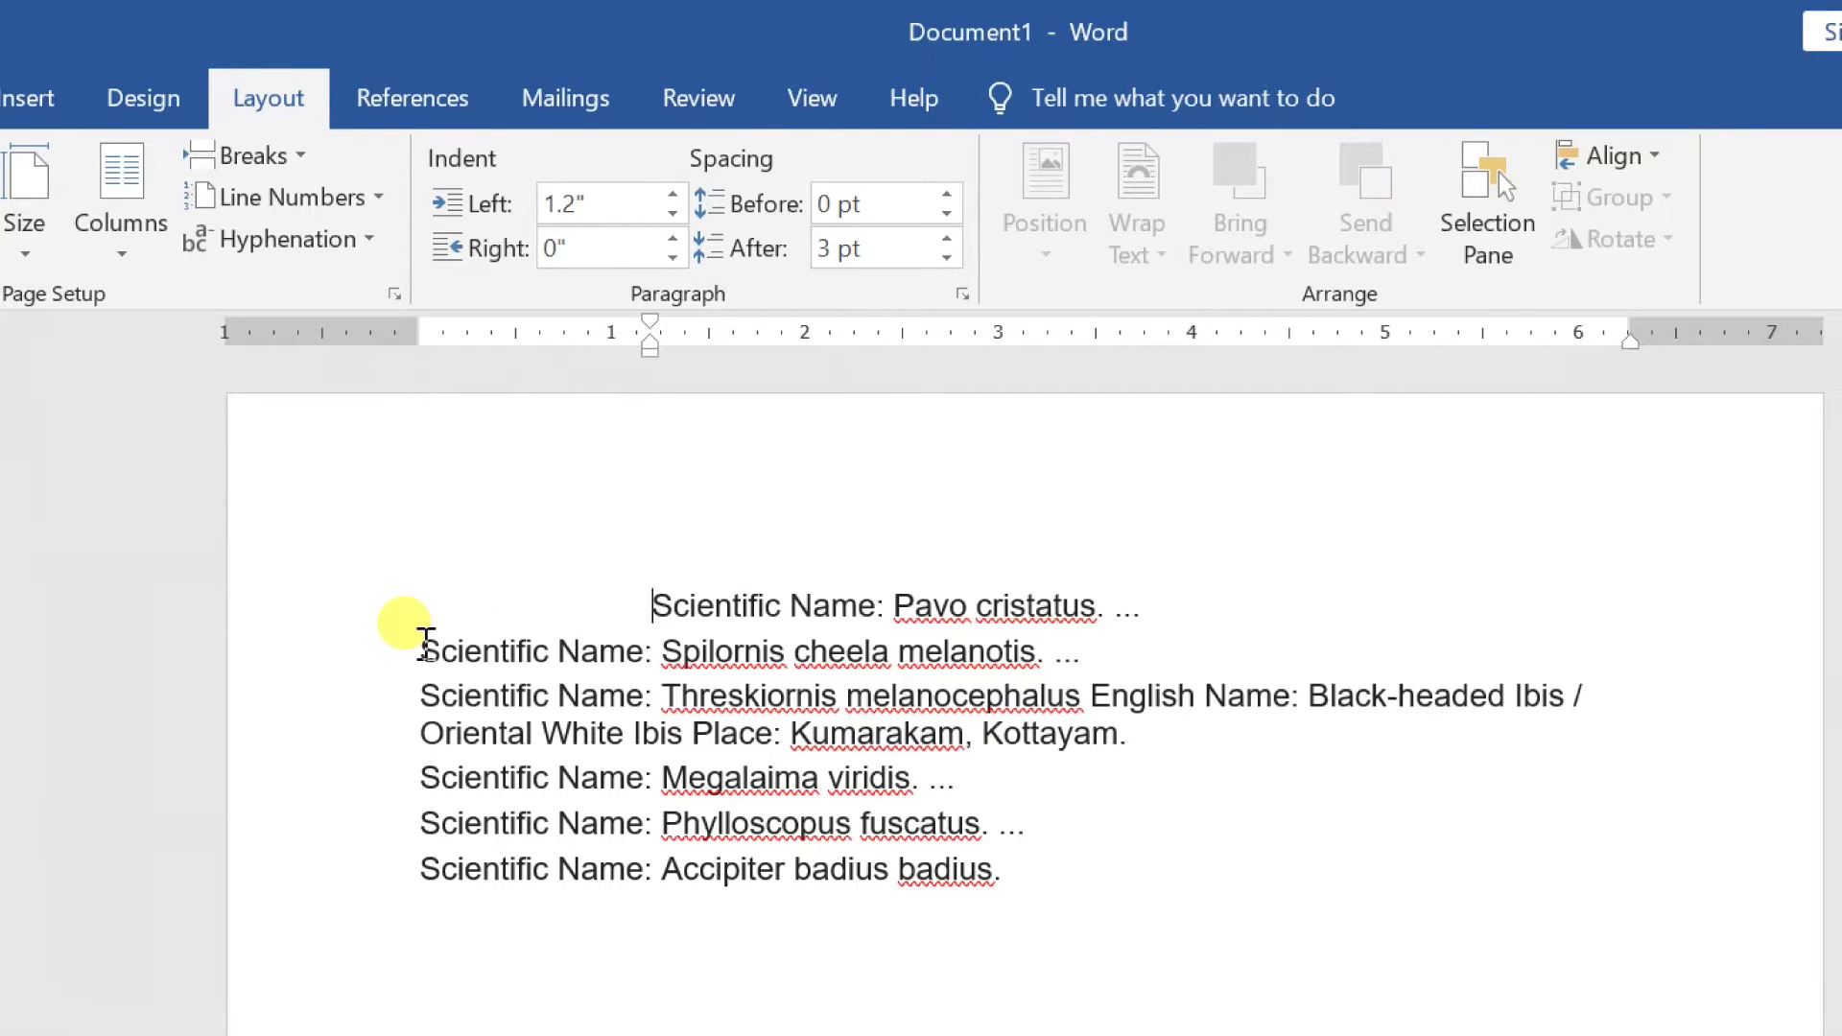
- Indent the other five Scientific Name lines 0.4" from the left and 0.6" from the right
{"action": "left_click_drag", "start_coordinate": [425, 642], "coordinate": [1017, 871]}
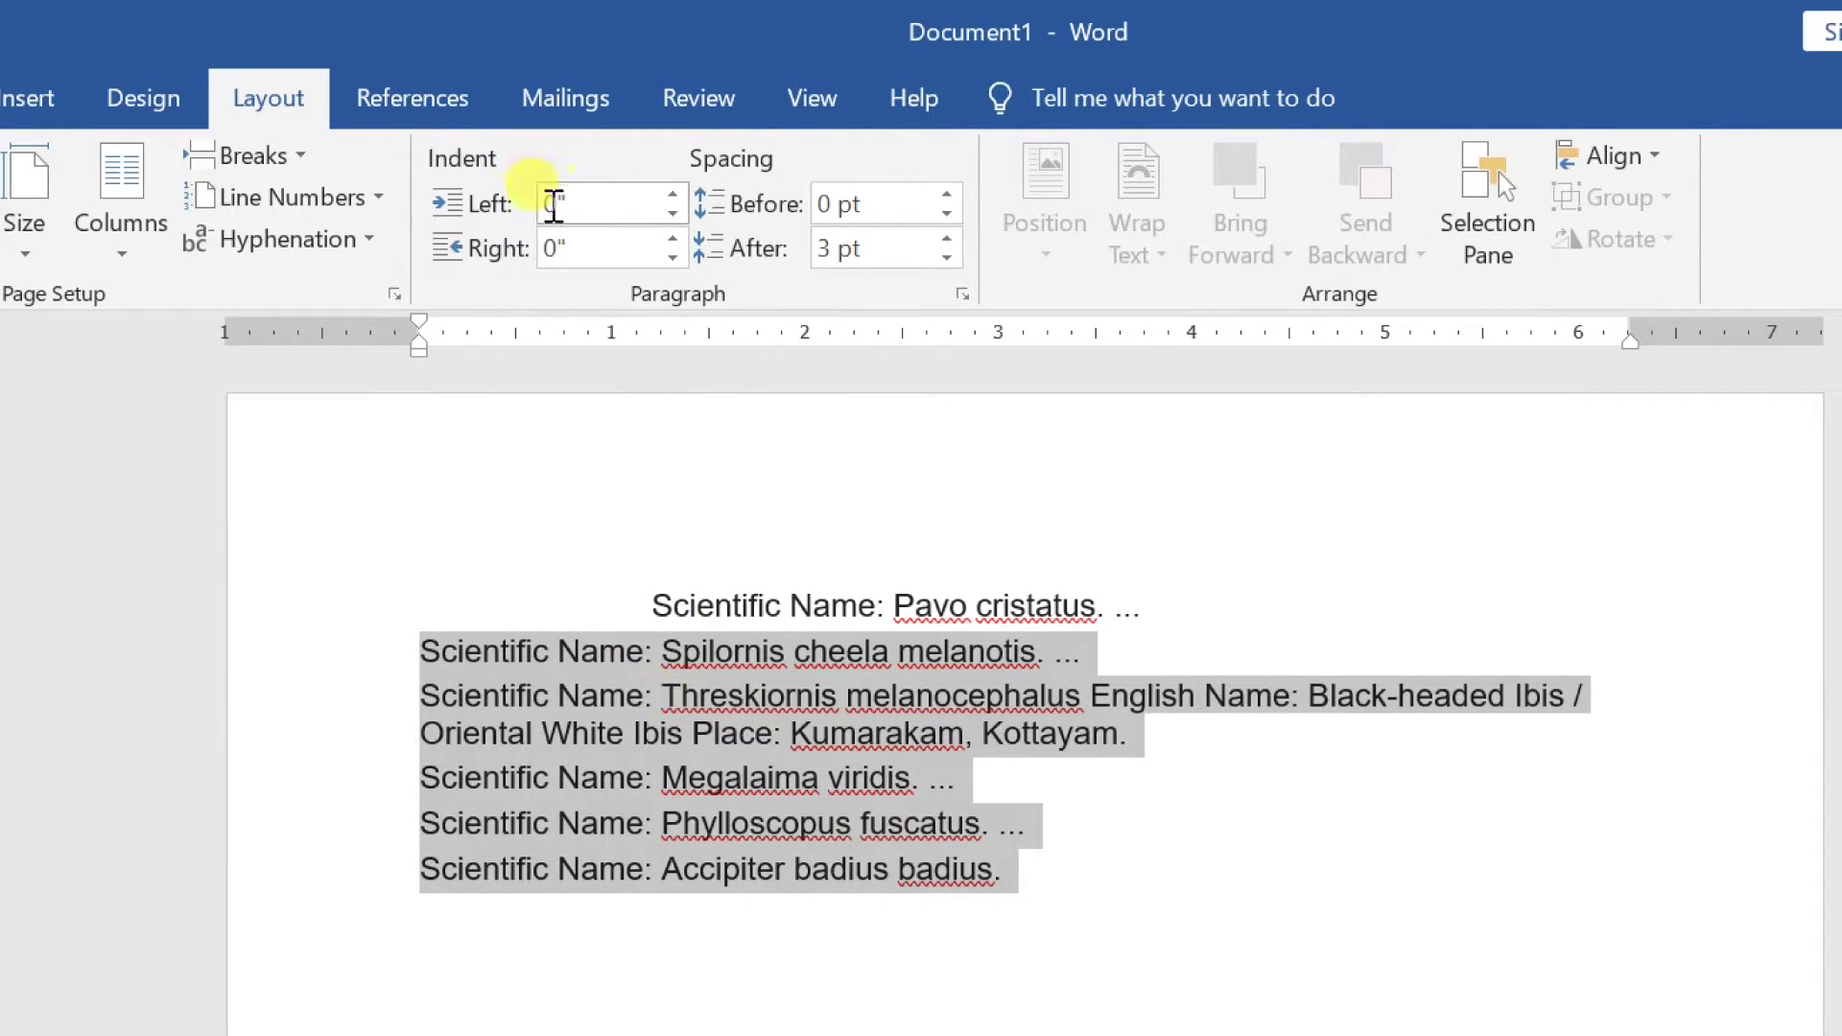
{"action": "type", "text": ".4"}
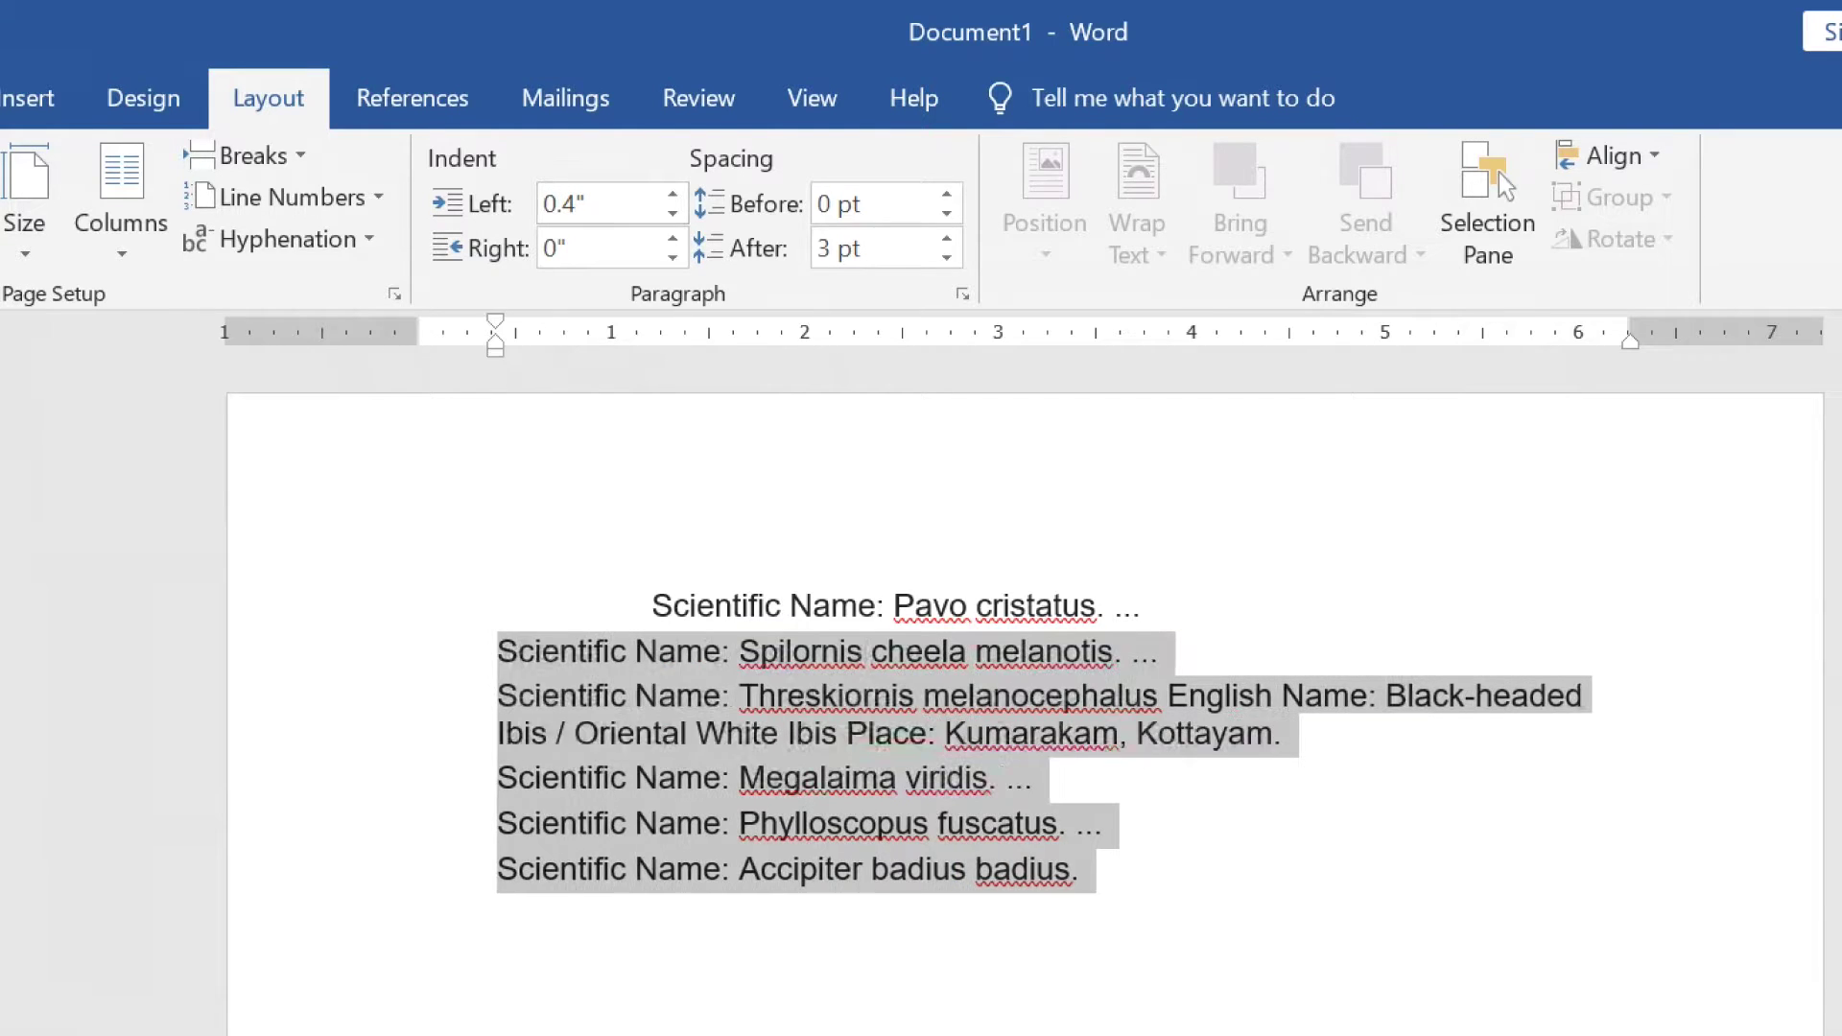
{"action": "left_click", "coordinate": [444, 728]}
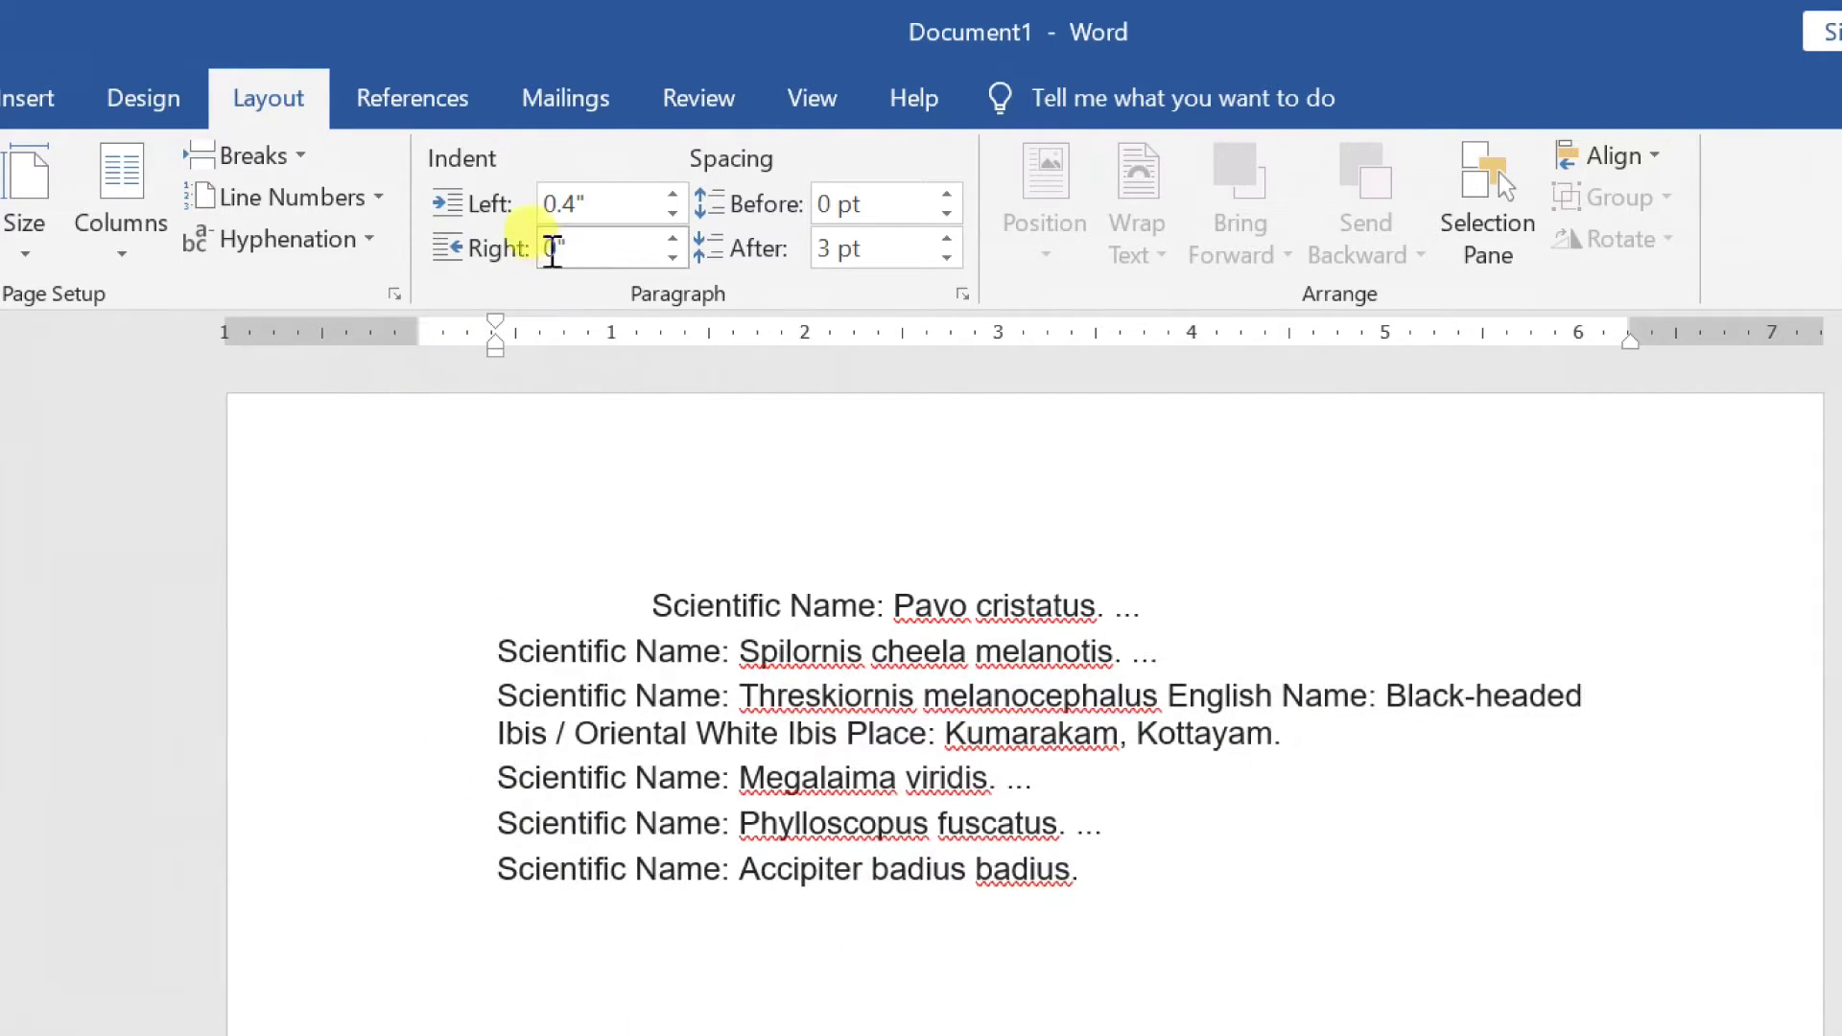
{"action": "left_click", "coordinate": [558, 248]}
{"action": "type", "text": "0.6"}
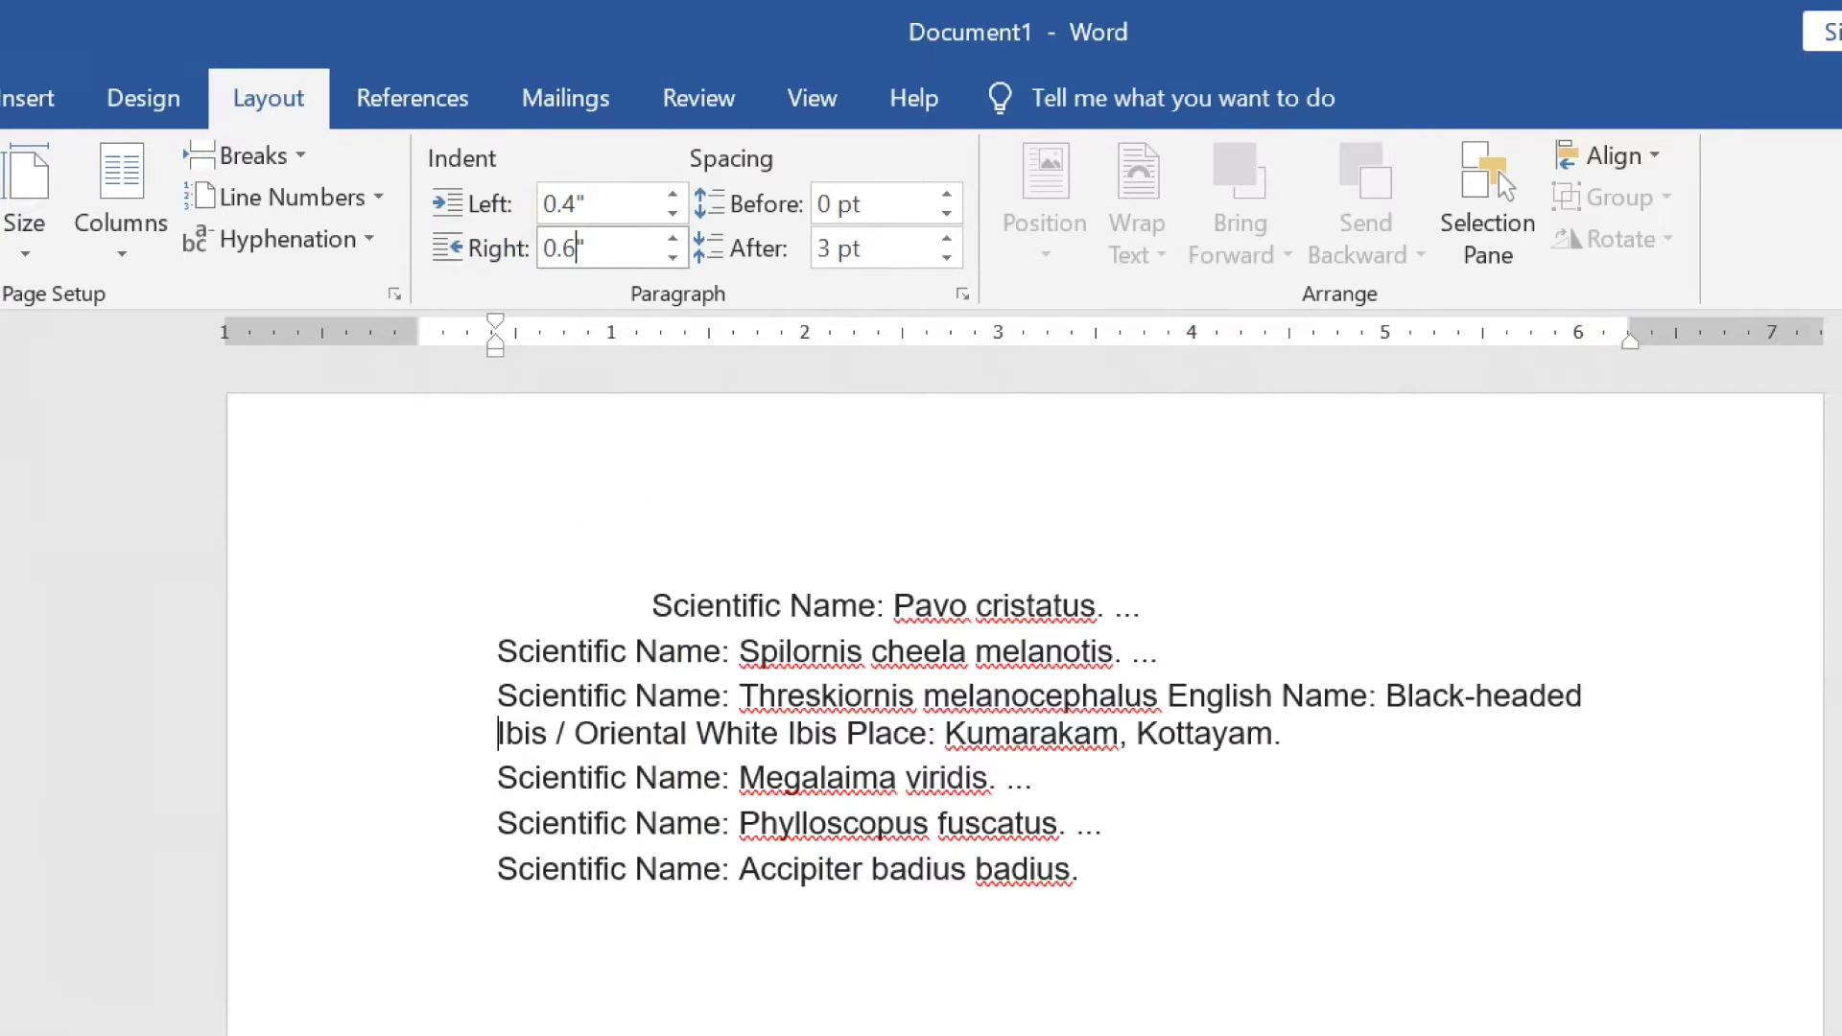
{"action": "key", "text": "Return"}
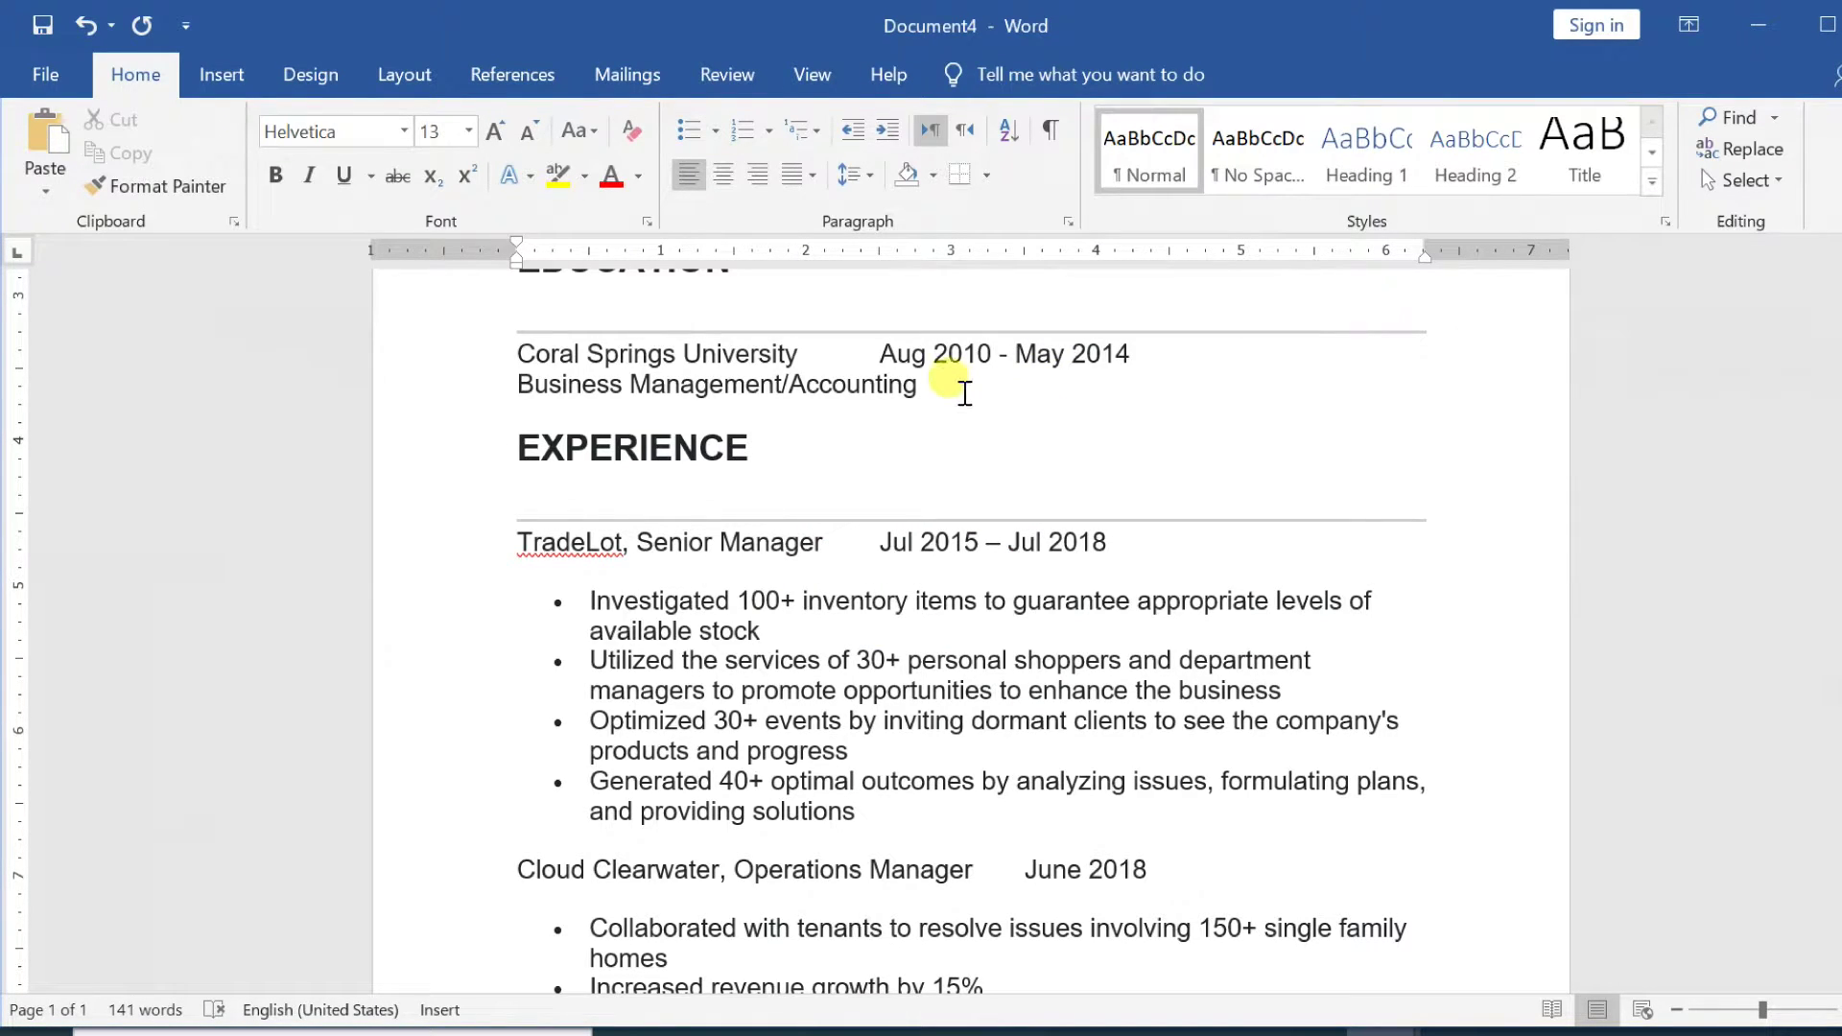
{"action": "key", "text": "Tab"}
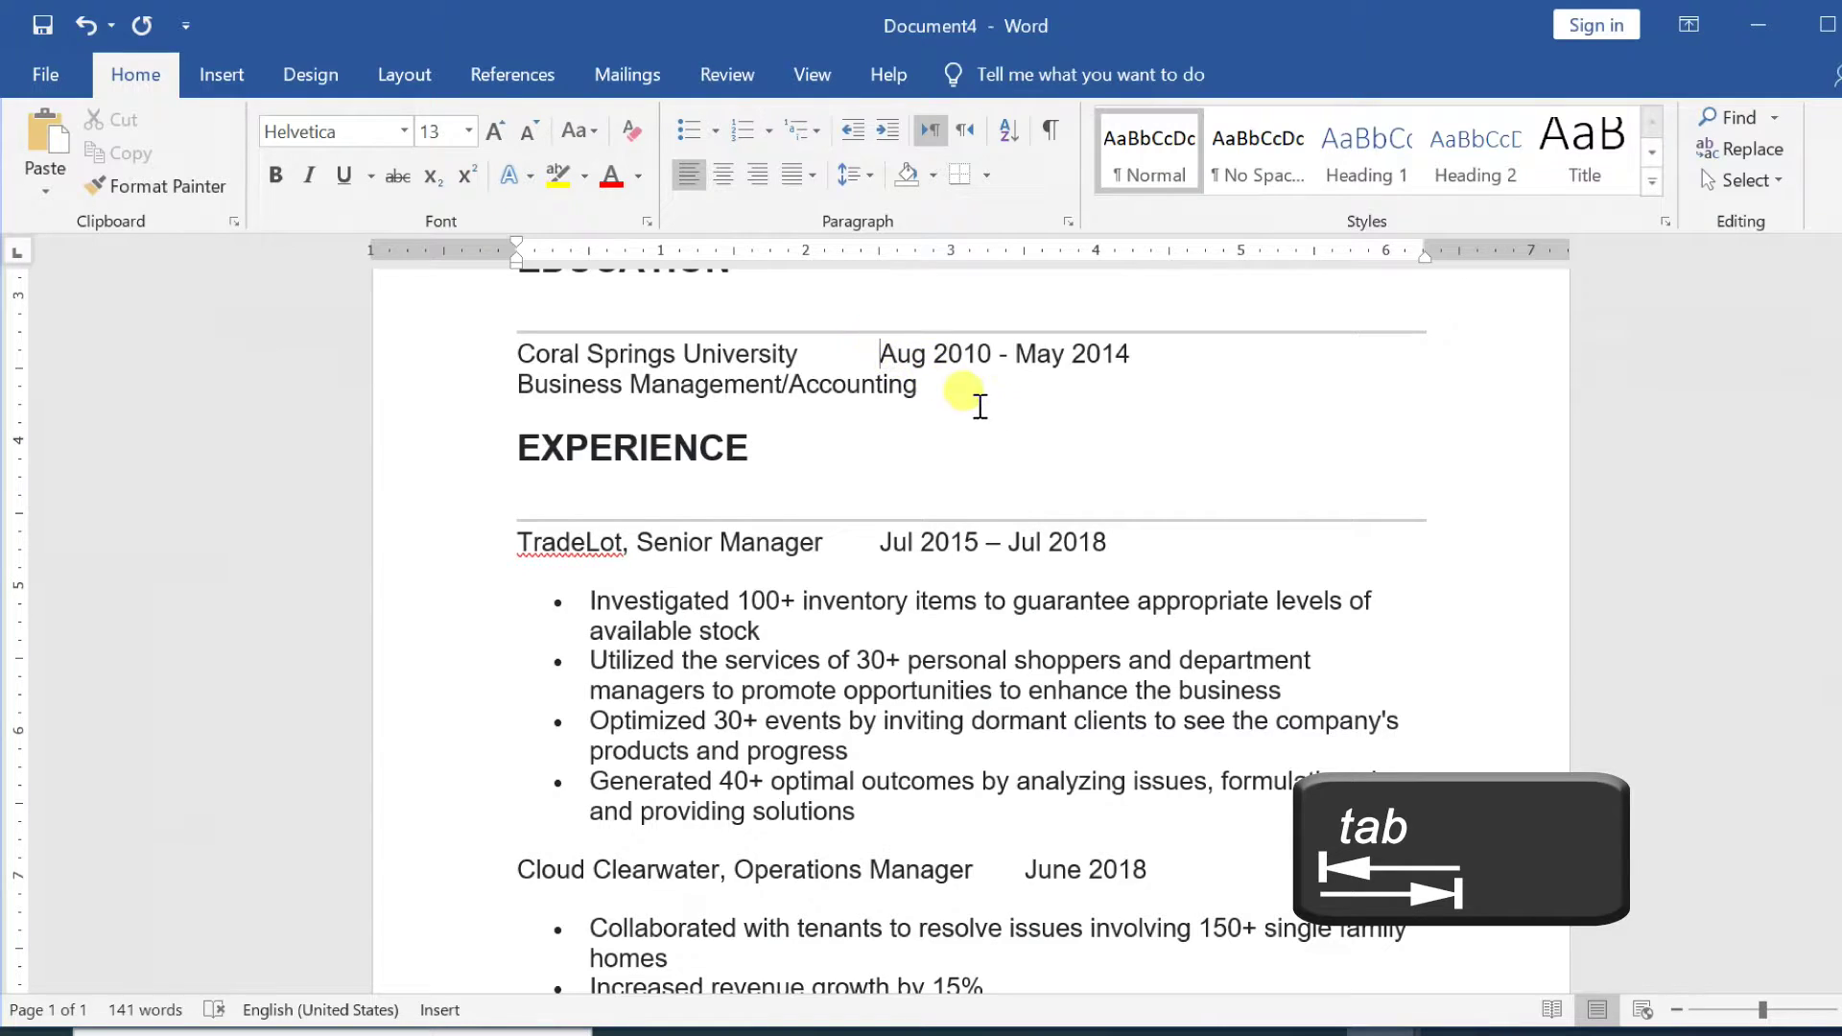
{"action": "key", "text": "Tab"}
{"action": "key", "text": "Tab"}
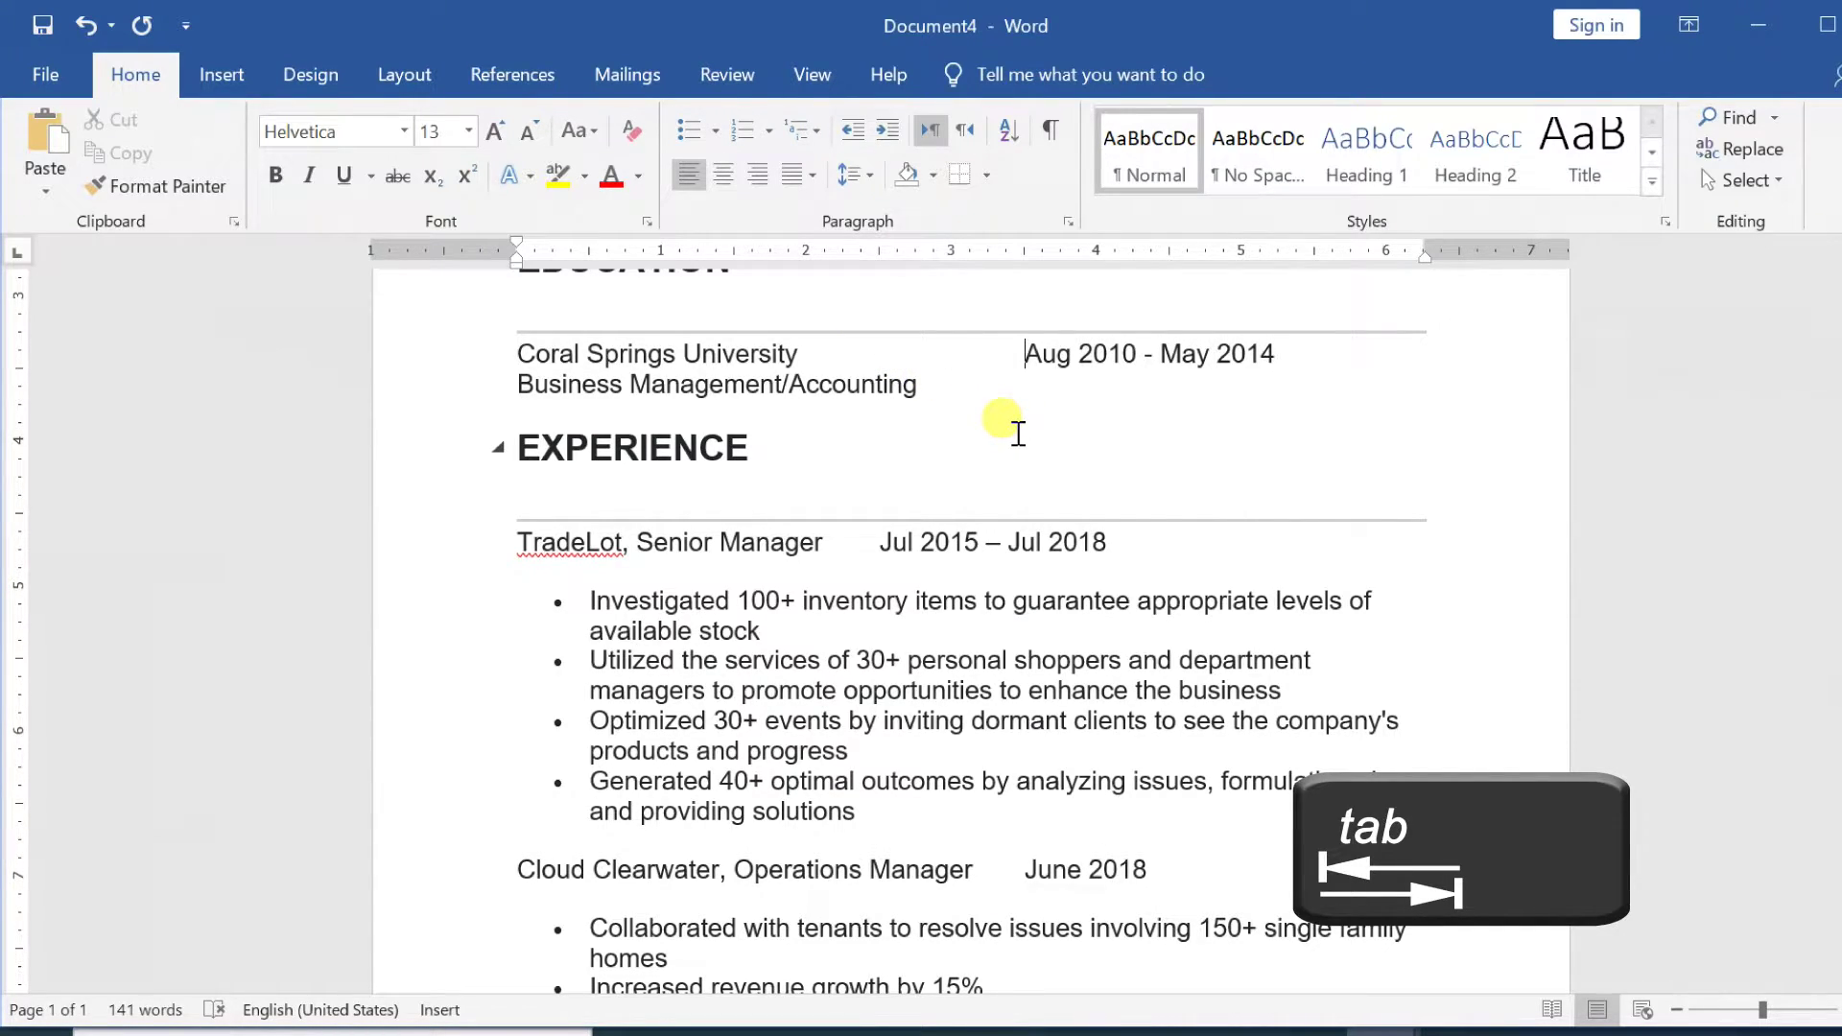
{"action": "key", "text": "BackSpace"}
{"action": "key", "text": "BackSpace"}
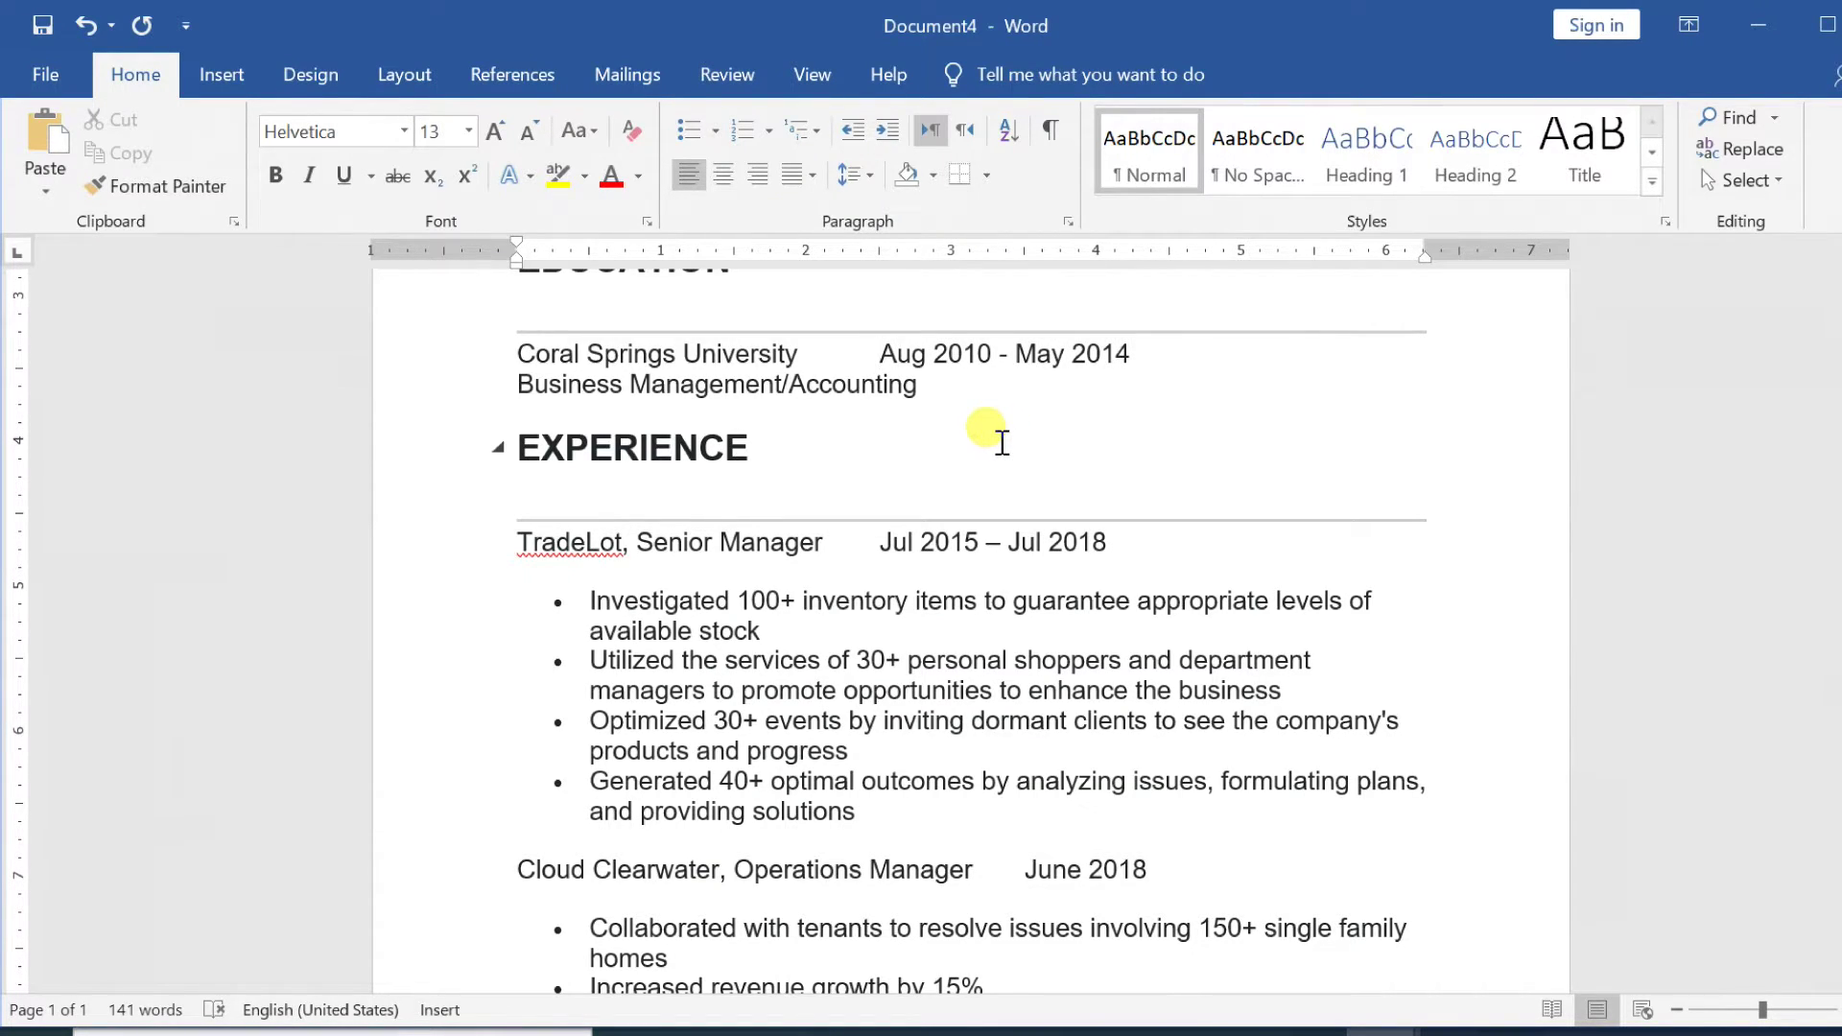
{"action": "left_click", "coordinate": [878, 542]}
{"action": "key", "text": "Tab"}
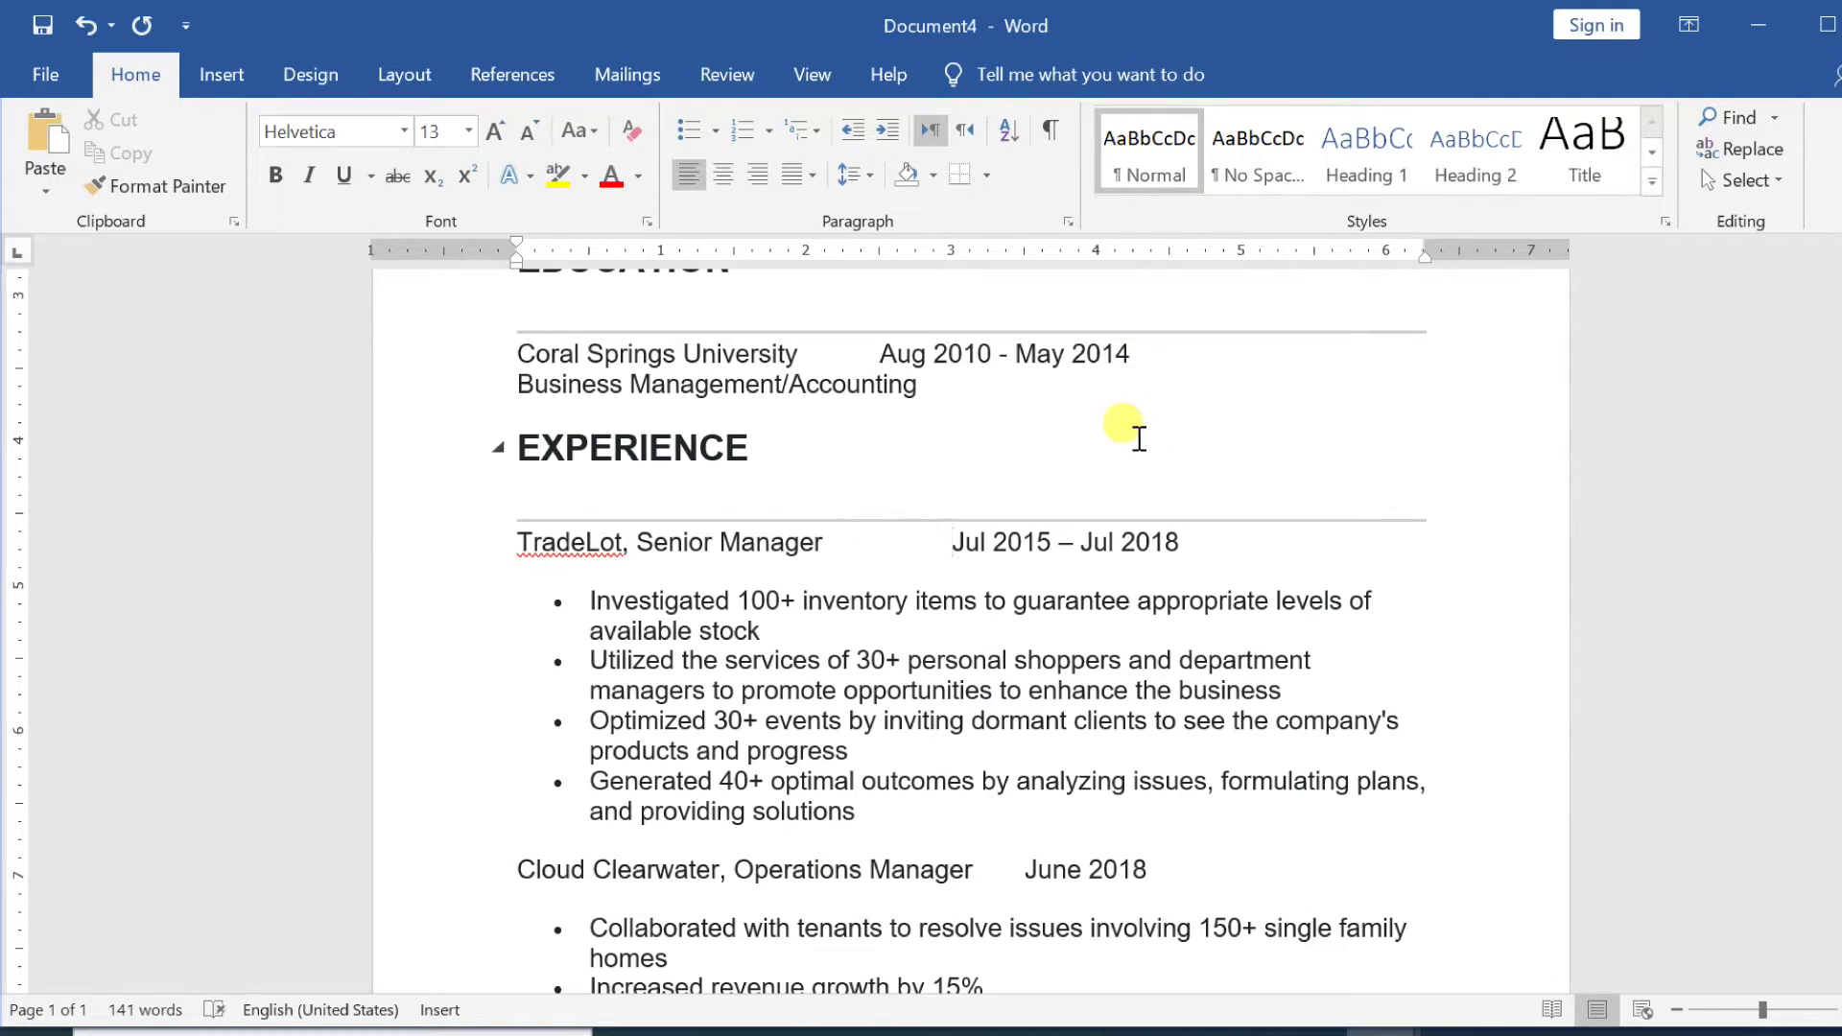
{"action": "key", "text": "Tab"}
{"action": "key", "text": "Tab"}
{"action": "key", "text": "Tab"}
{"action": "key", "text": "BackSpace"}
{"action": "key", "text": "BackSpace"}
{"action": "key", "text": "BackSpace"}
{"action": "key", "text": "BackSpace"}
{"action": "key", "text": "BackSpace"}
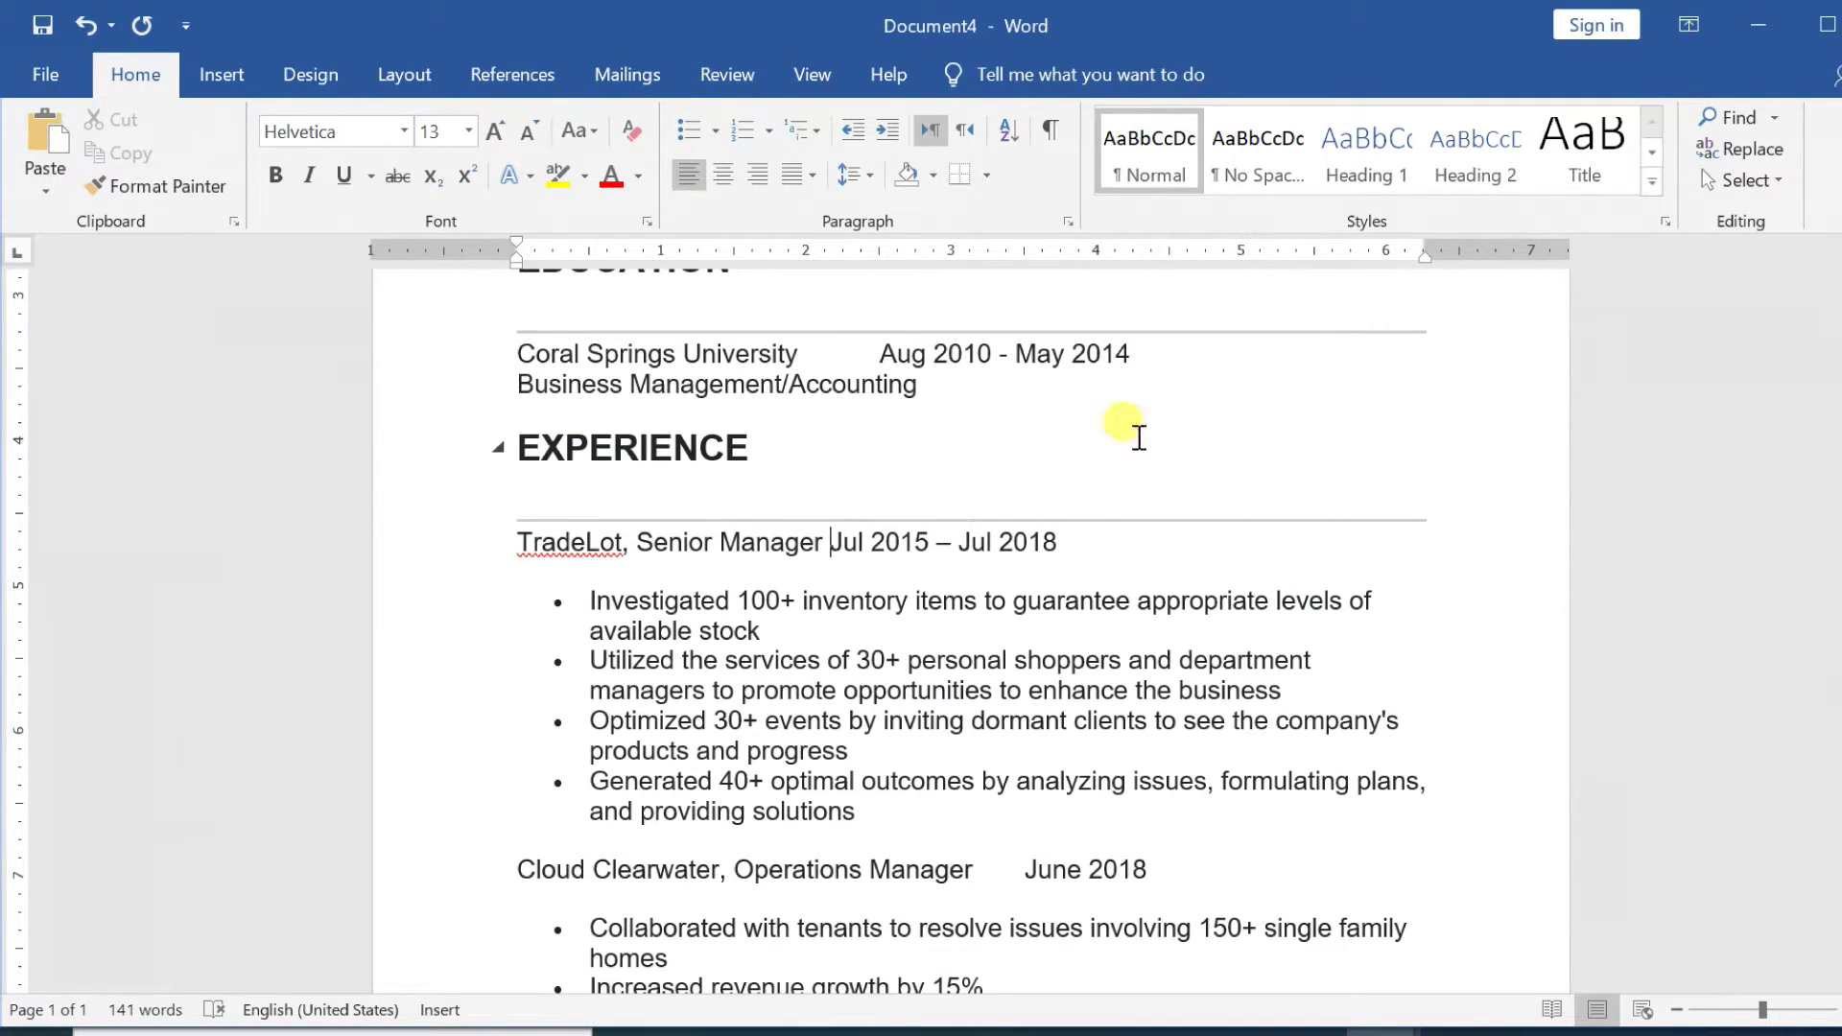
{"action": "key", "text": "Tab"}
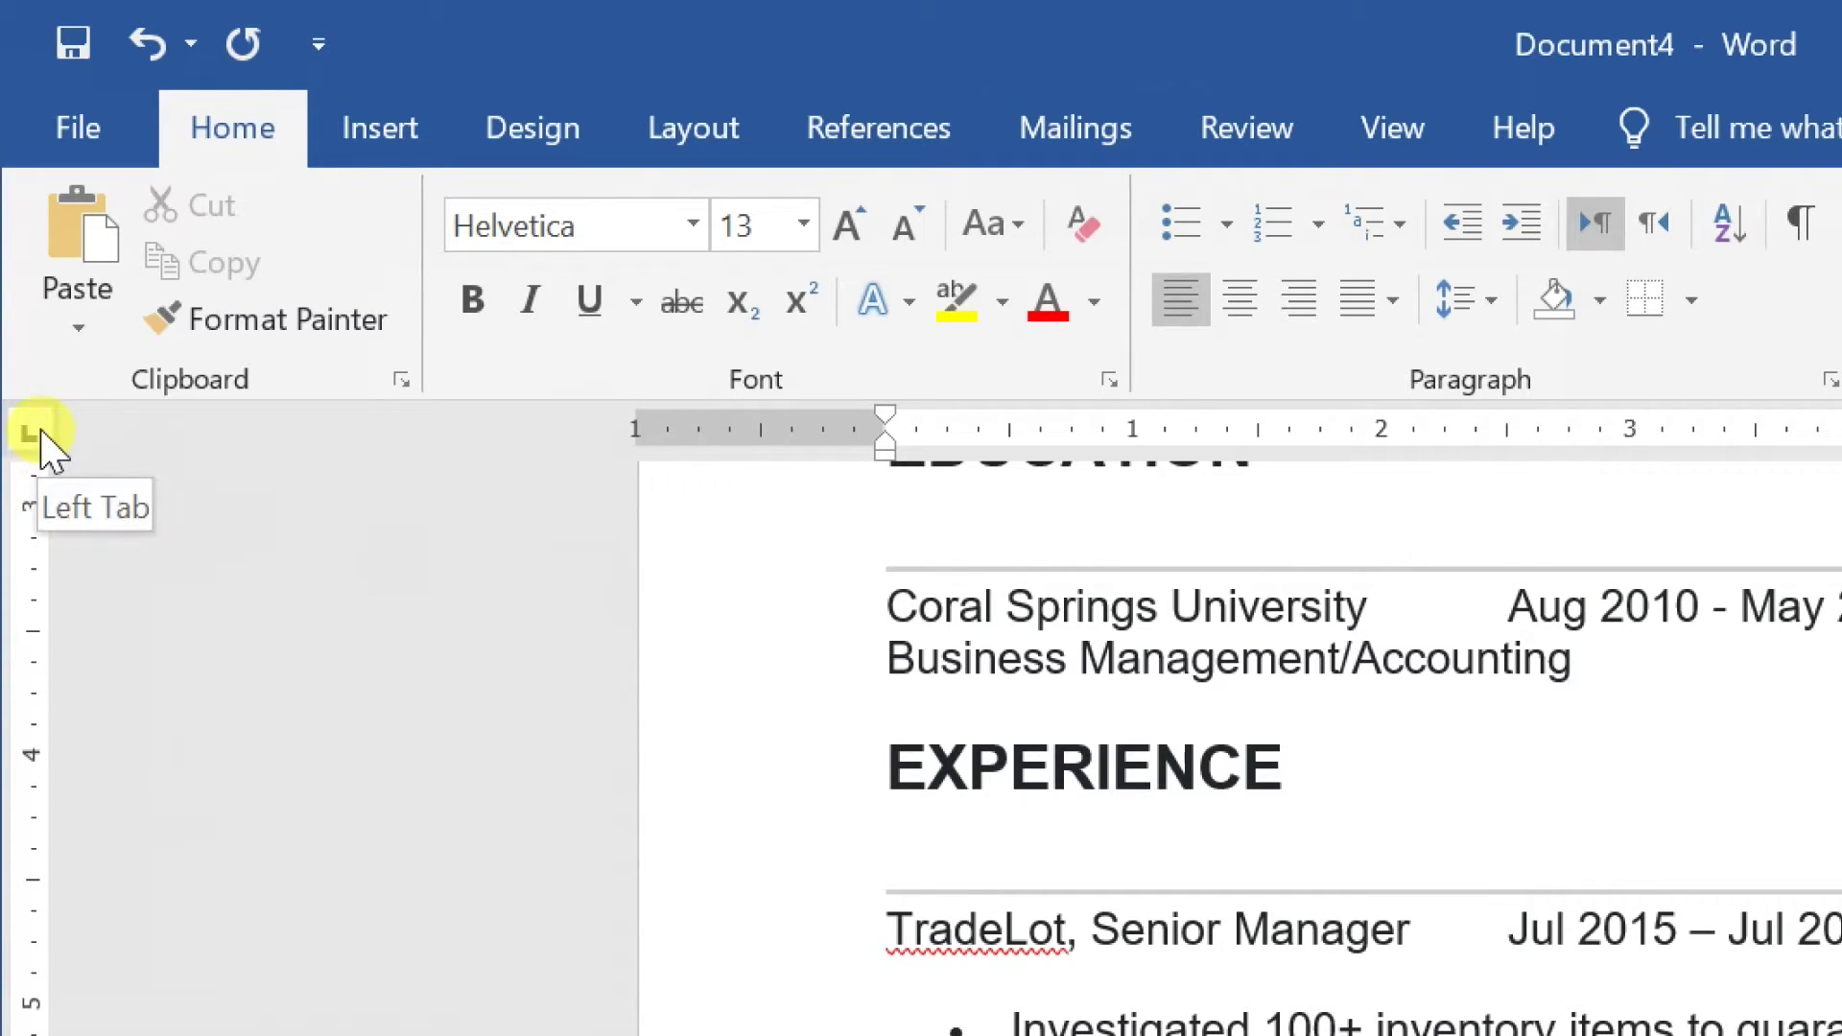
{"action": "left_click", "coordinate": [38, 428]}
{"action": "left_click", "coordinate": [31, 434]}
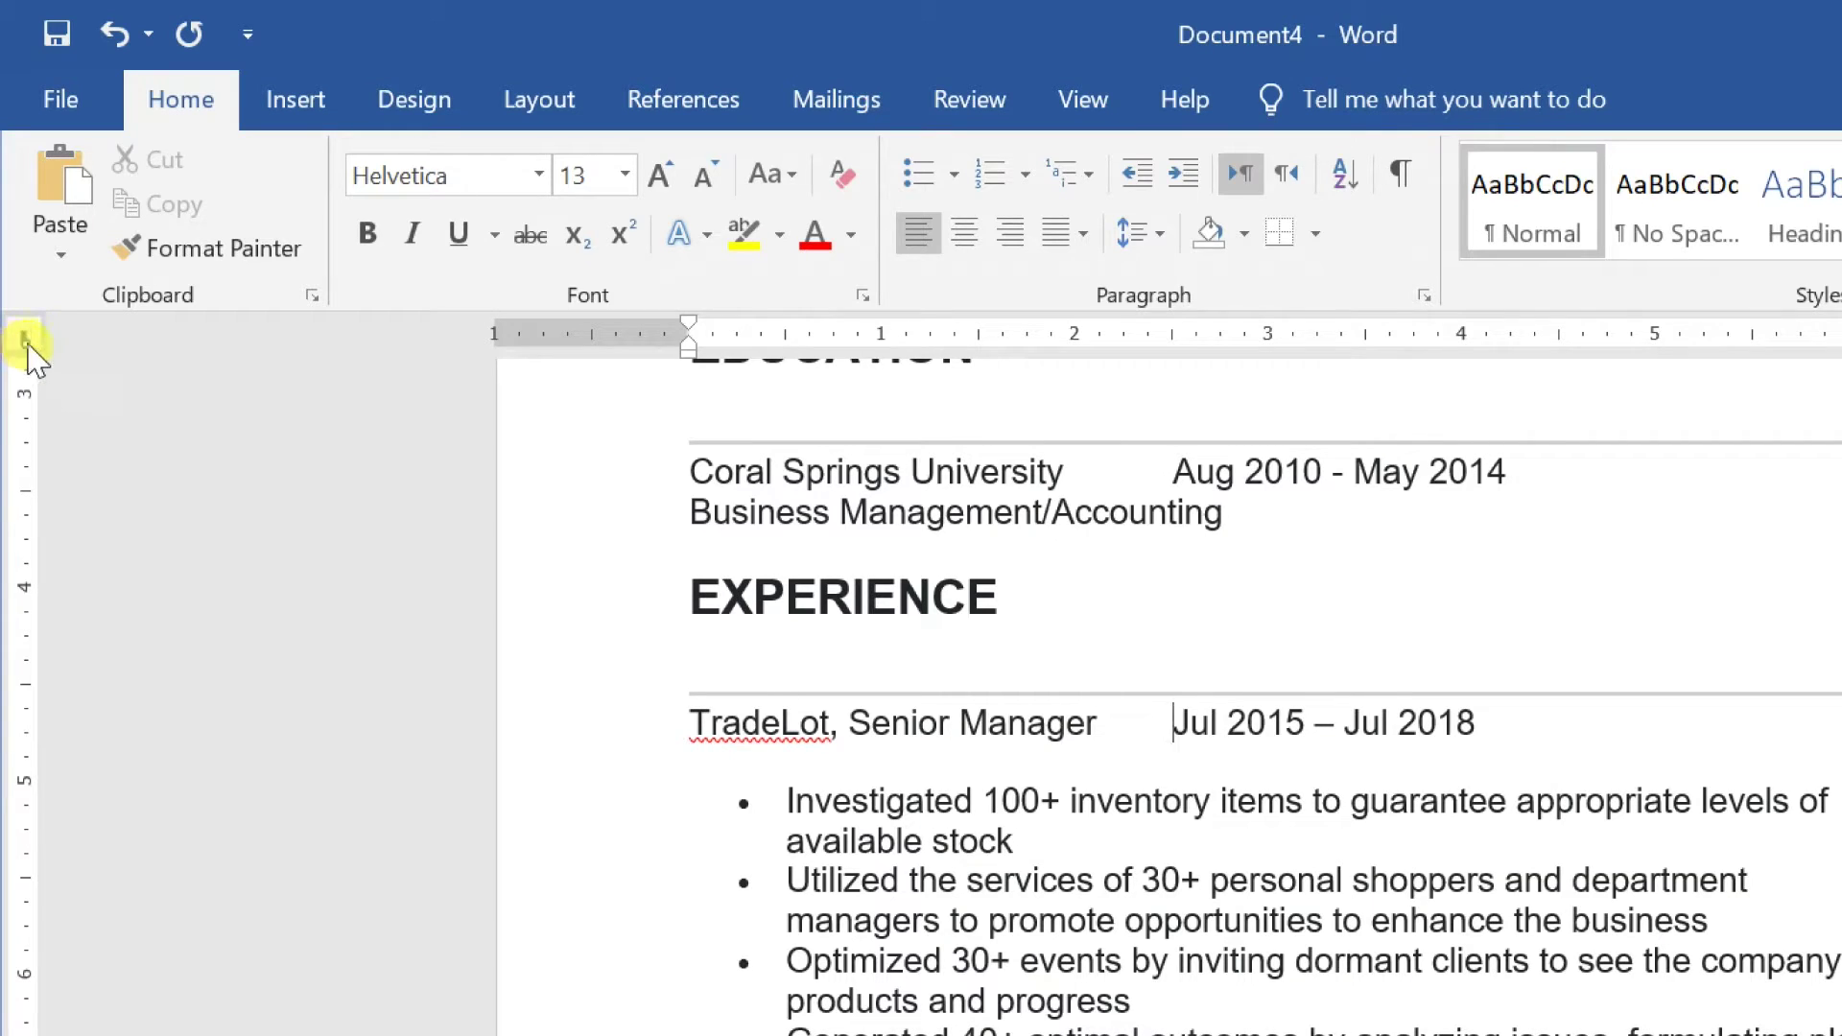
- Set a 4" left tab stop on the TradeLot, Coral Springs University and June 2018 lines
{"action": "left_click", "coordinate": [25, 338]}
{"action": "left_click", "coordinate": [25, 337]}
{"action": "left_click", "coordinate": [25, 338]}
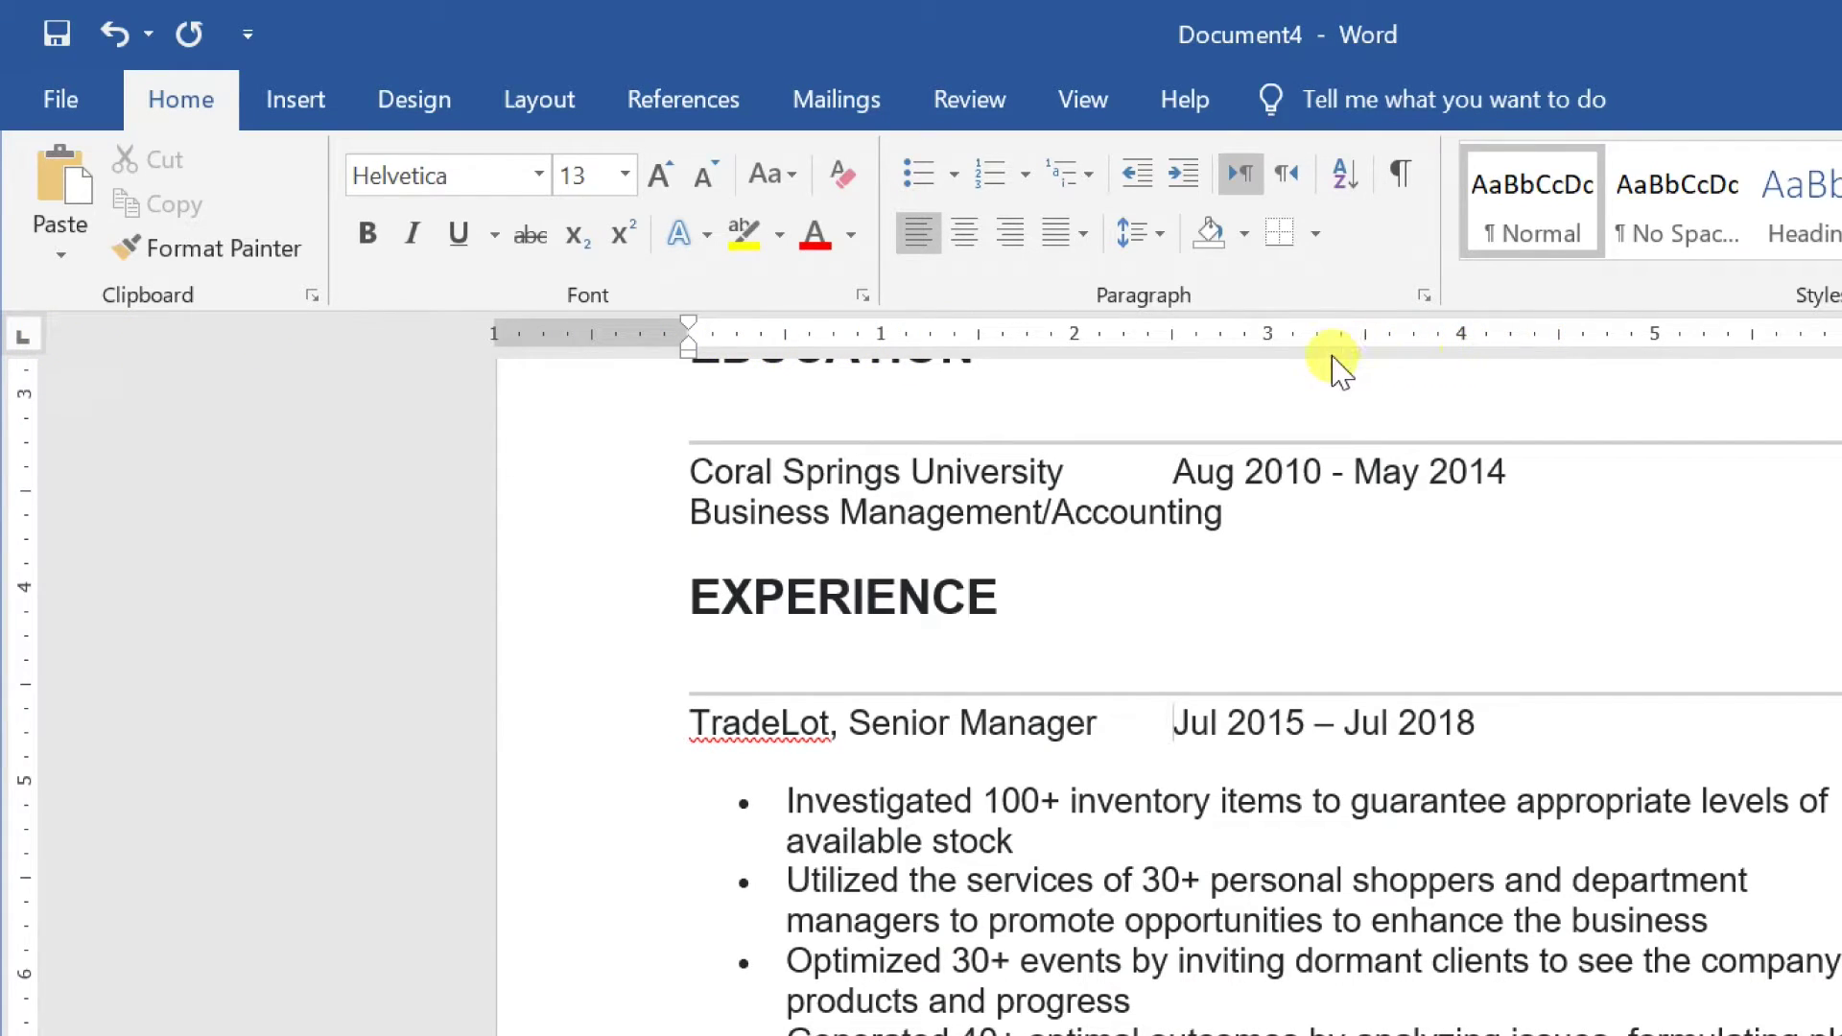
{"action": "left_click", "coordinate": [1462, 341]}
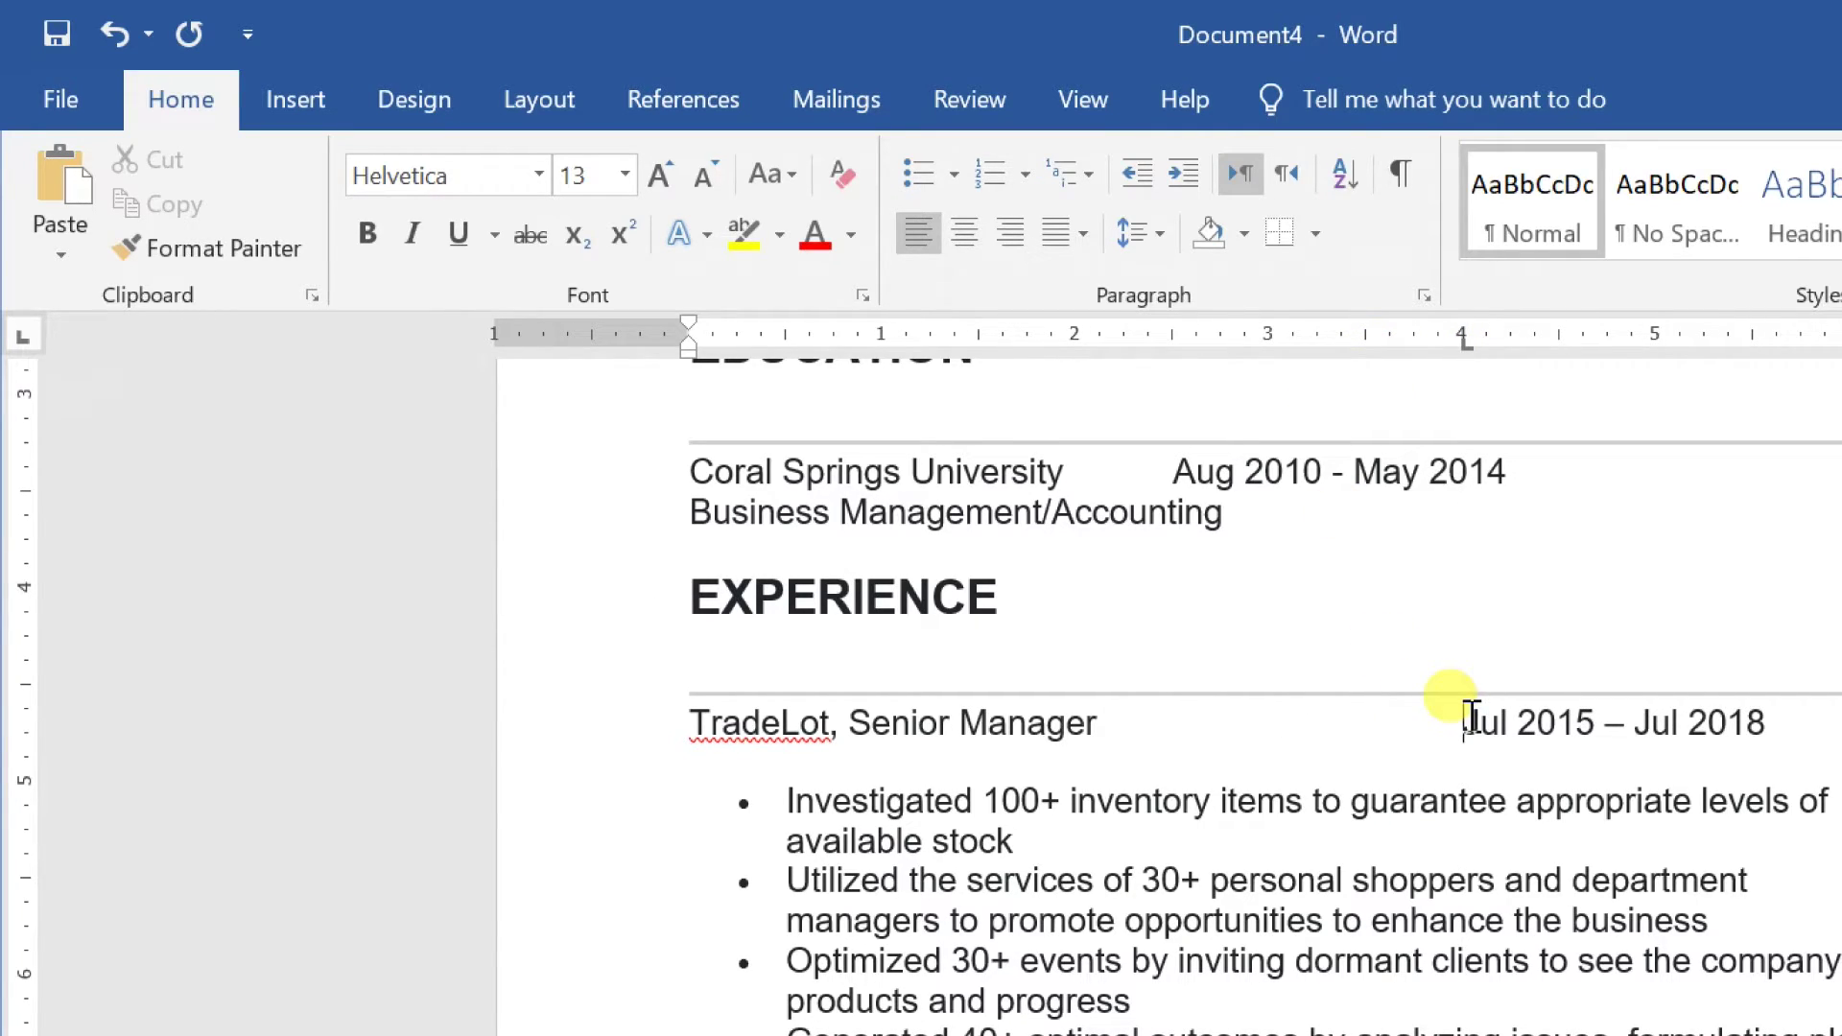
{"action": "left_click", "coordinate": [1154, 450]}
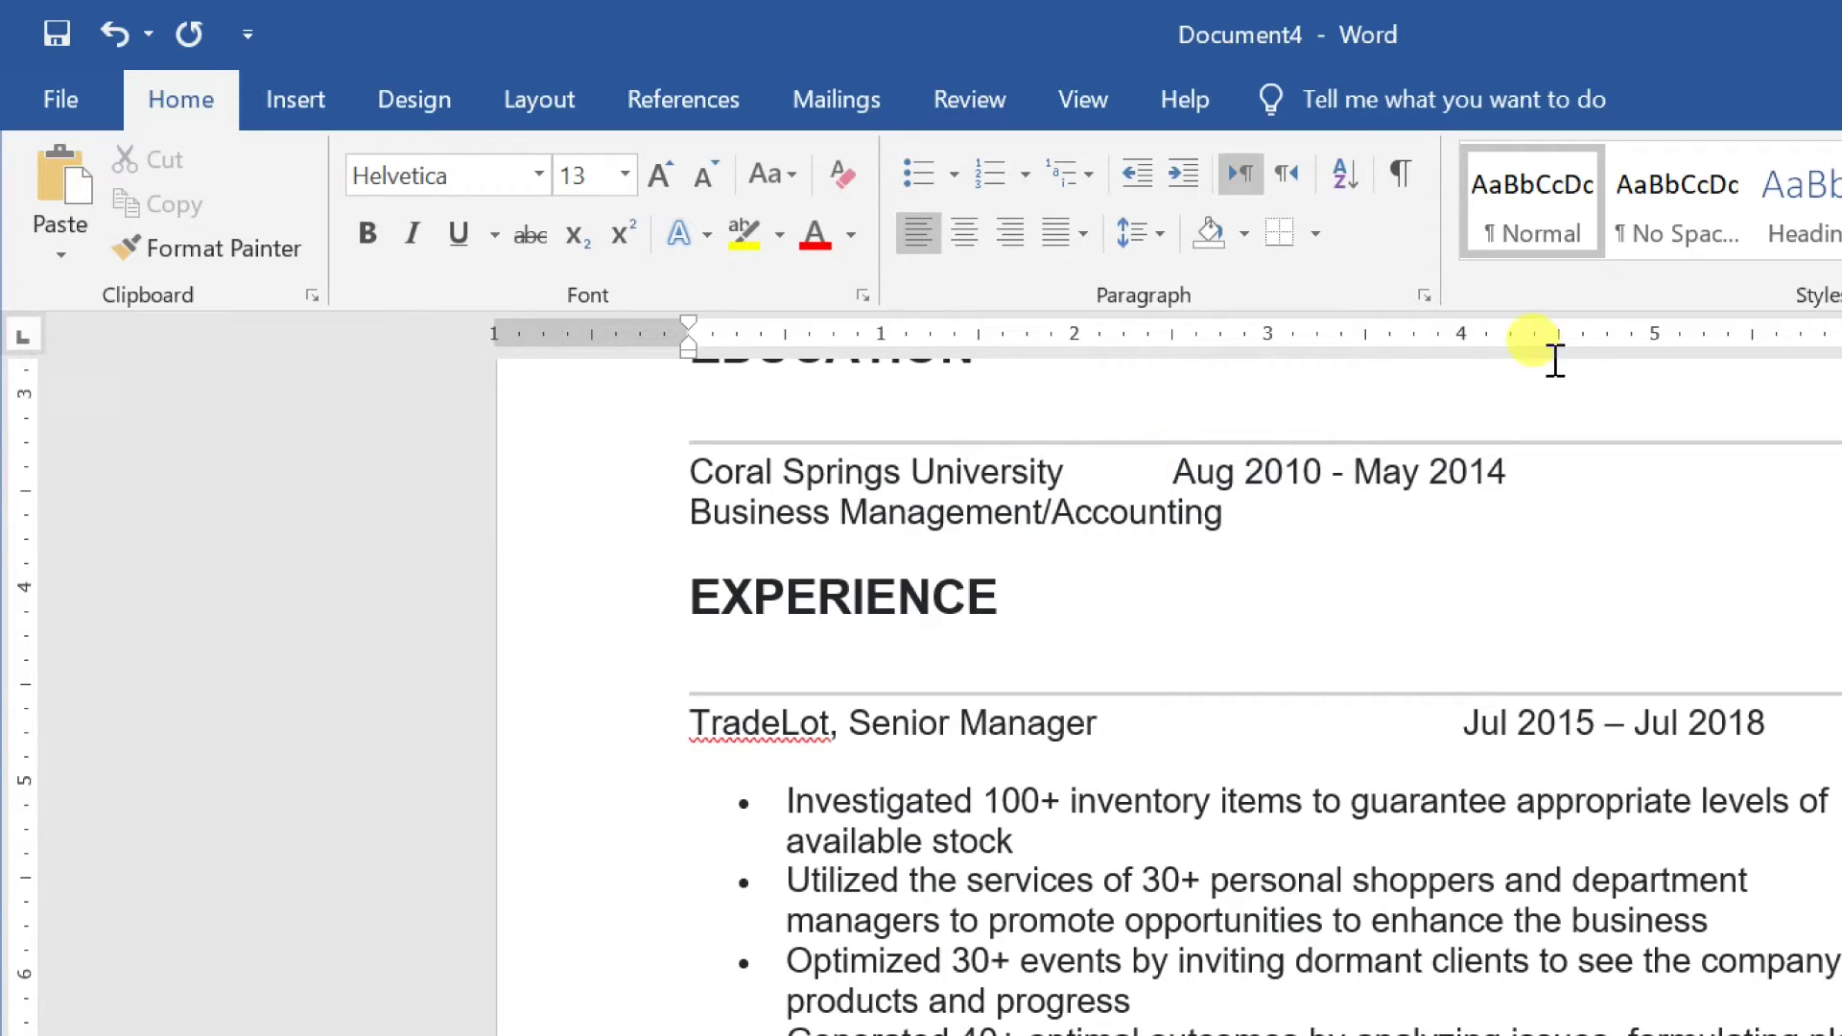
{"action": "left_click", "coordinate": [1461, 342]}
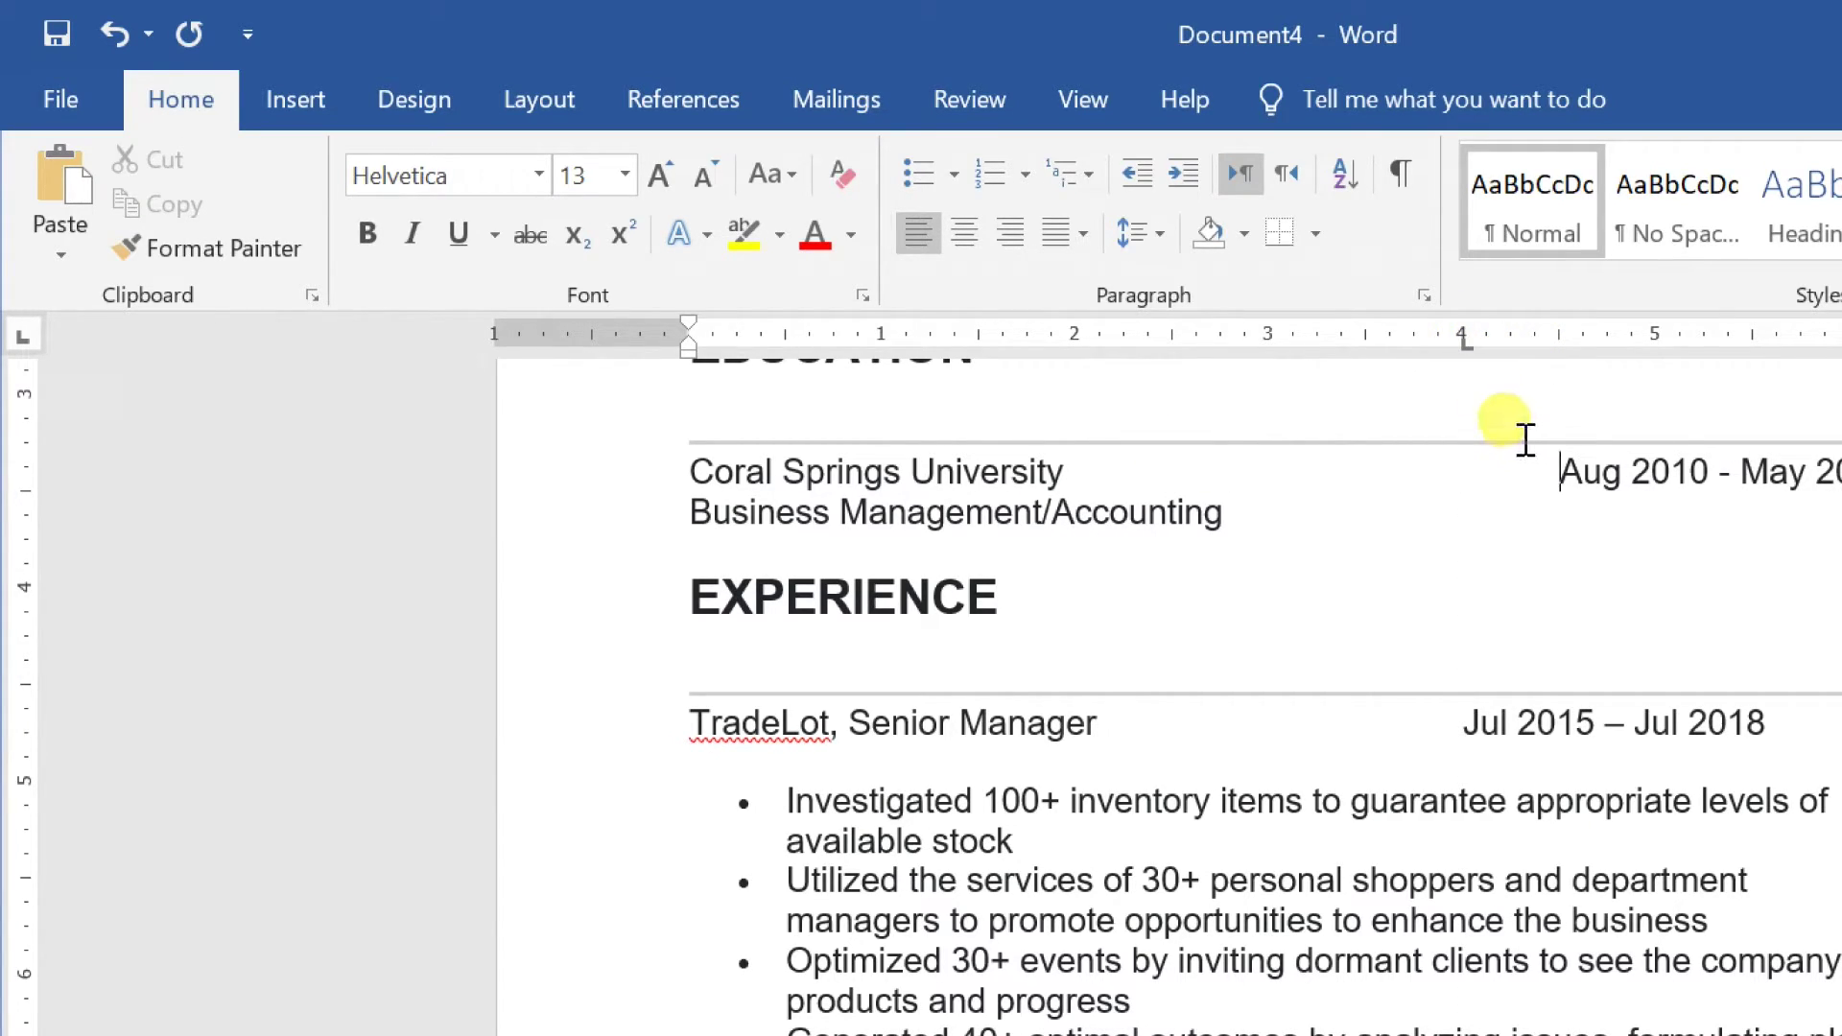
{"action": "key", "text": "BackSpace"}
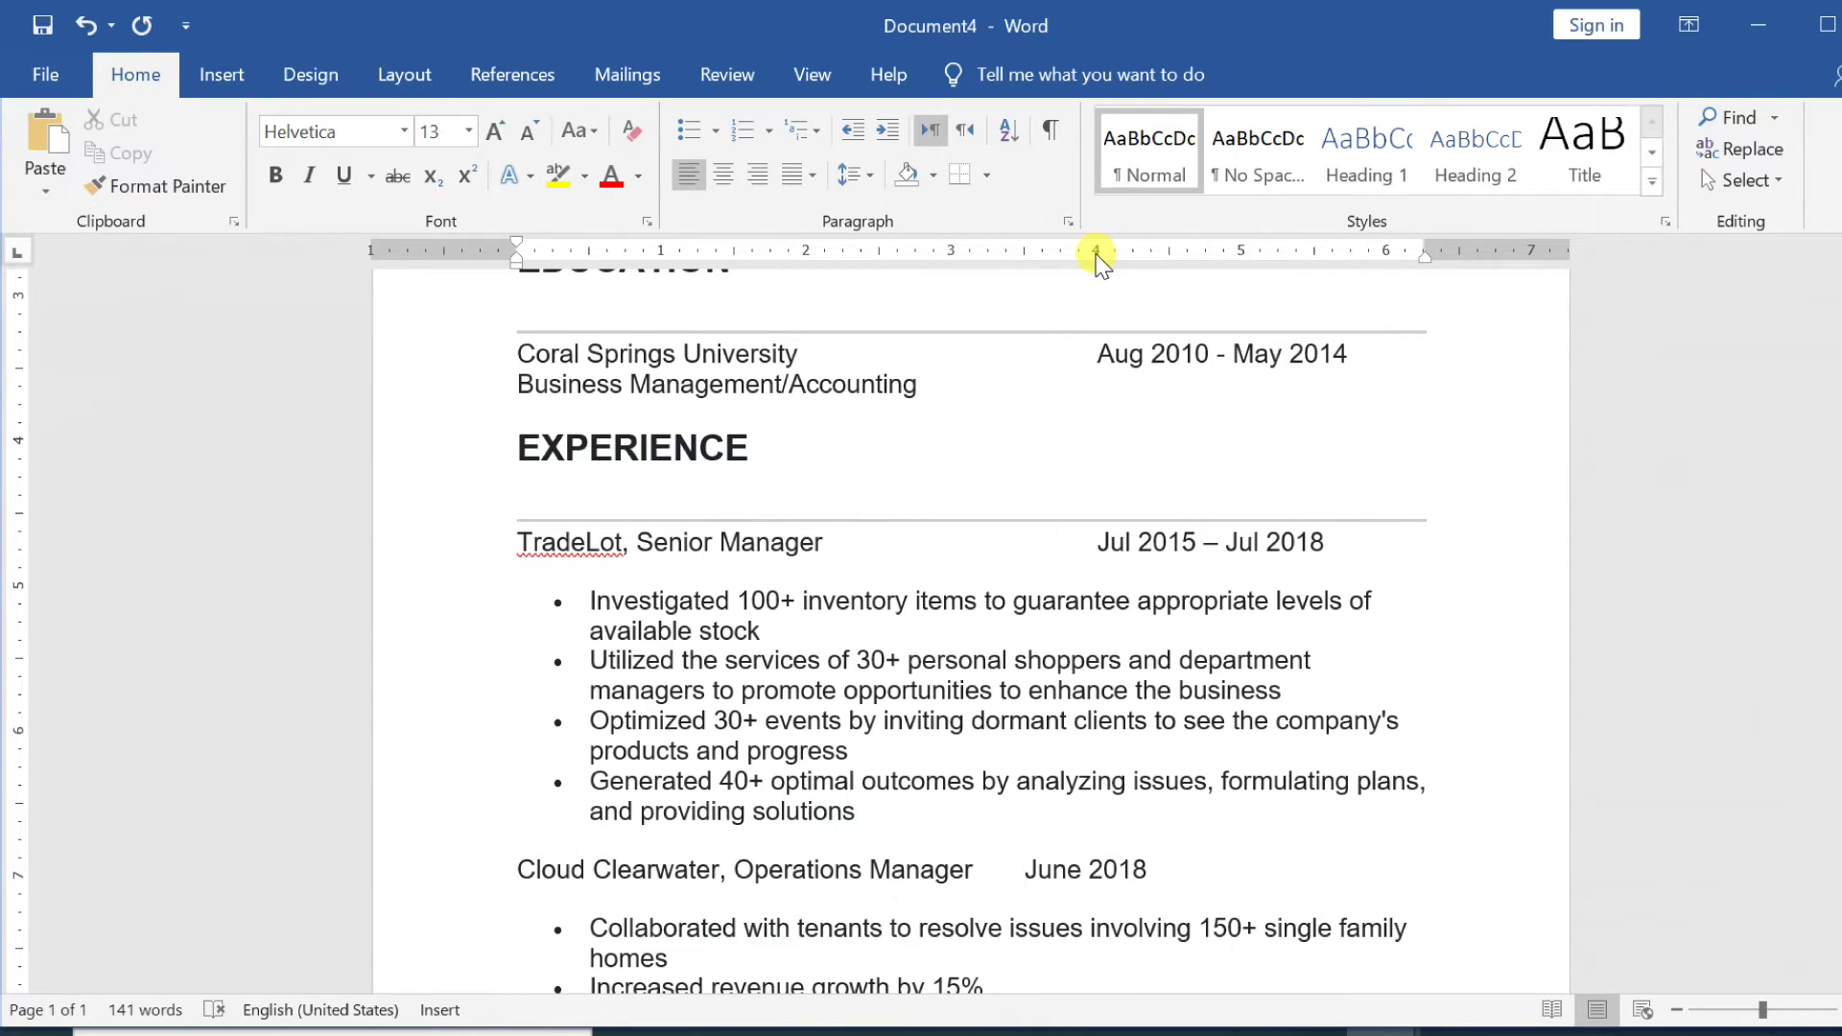
{"action": "left_click", "coordinate": [1097, 253]}
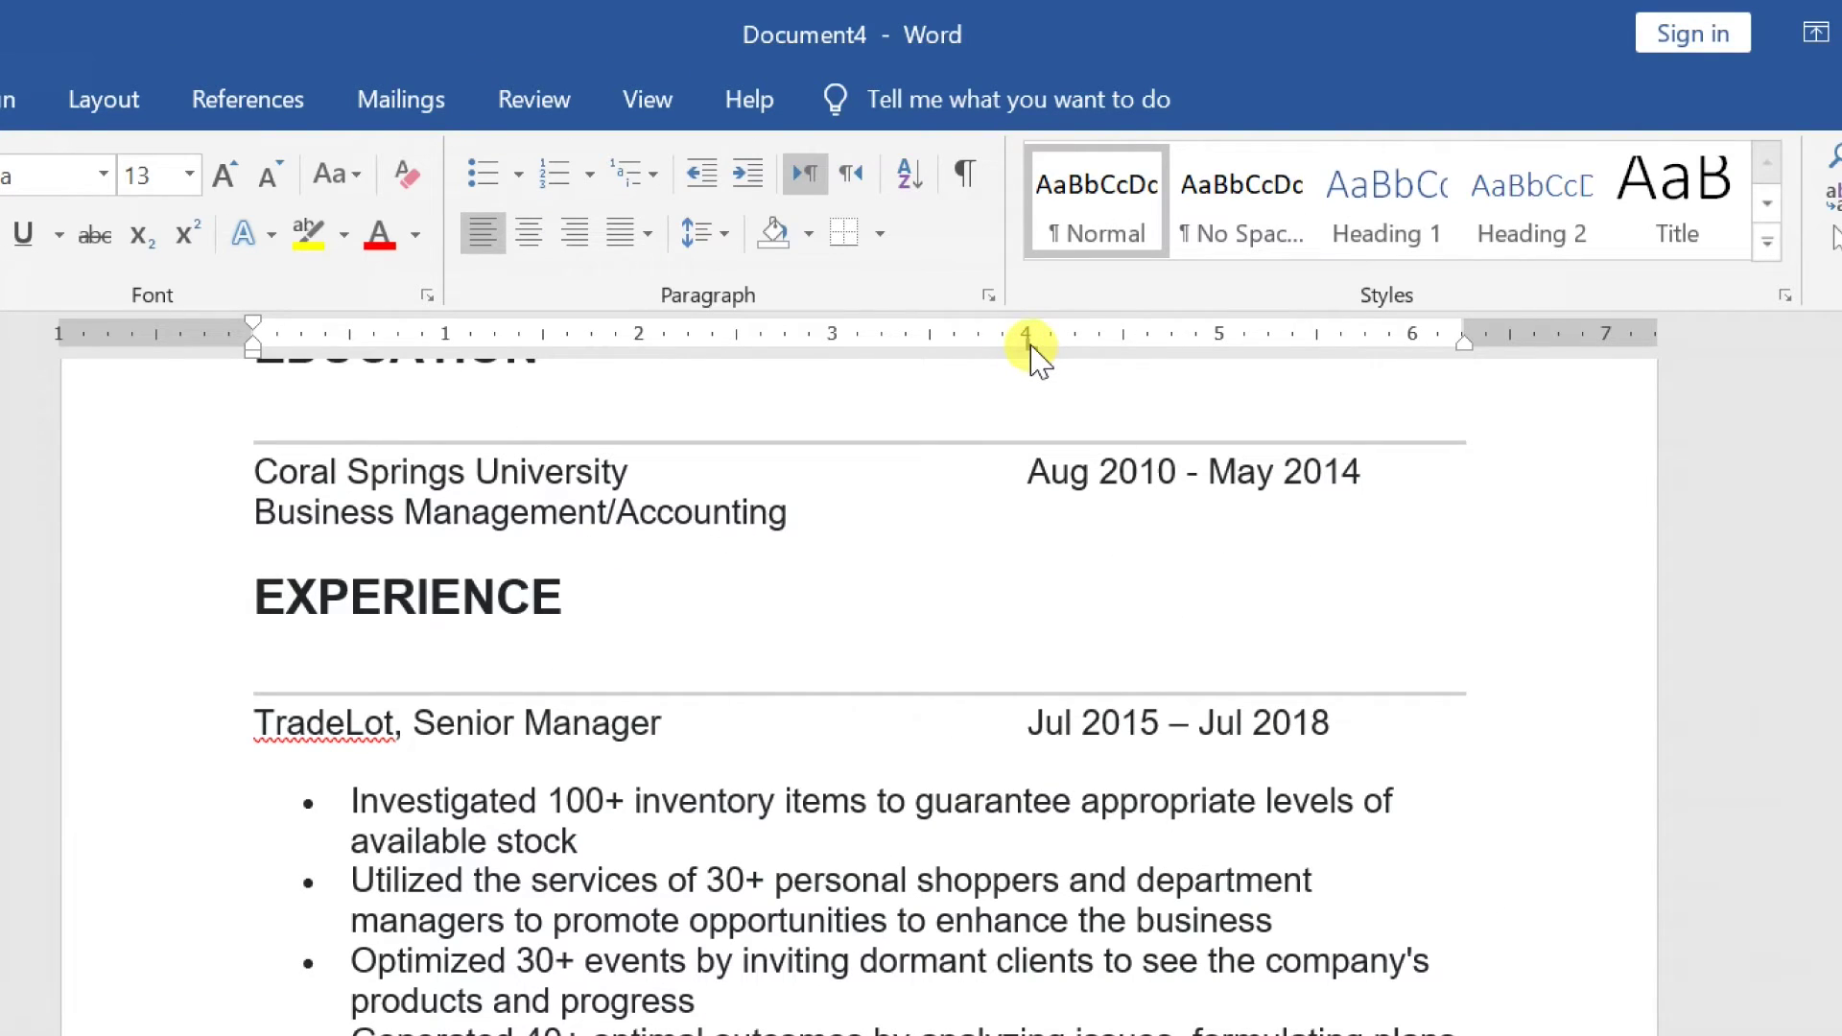
- Drag the 4" tab stop off the ruler for the TradeLot and Coral Springs University lines
{"action": "left_click_drag", "start_coordinate": [1031, 347], "coordinate": [1081, 280]}
{"action": "left_click_drag", "start_coordinate": [1031, 350], "coordinate": [1061, 234]}
{"action": "left_click", "coordinate": [1022, 470]}
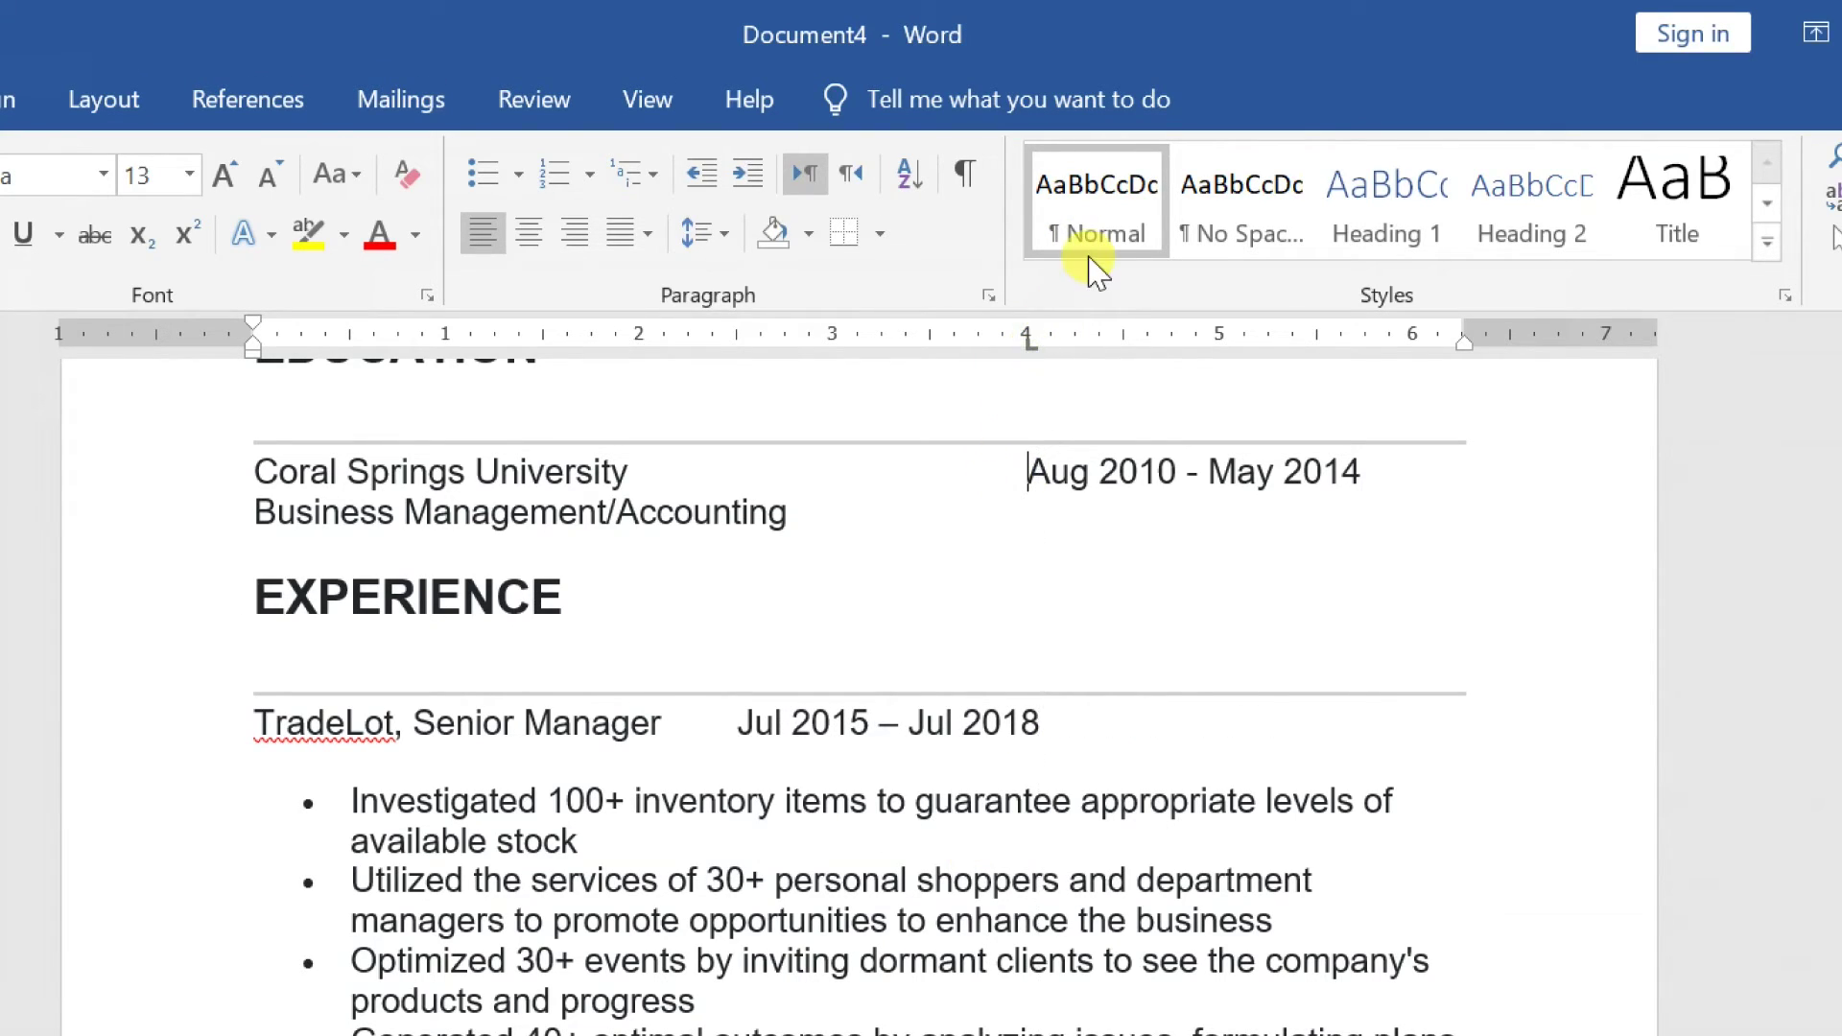
{"action": "left_click_drag", "start_coordinate": [1030, 344], "coordinate": [1064, 239]}
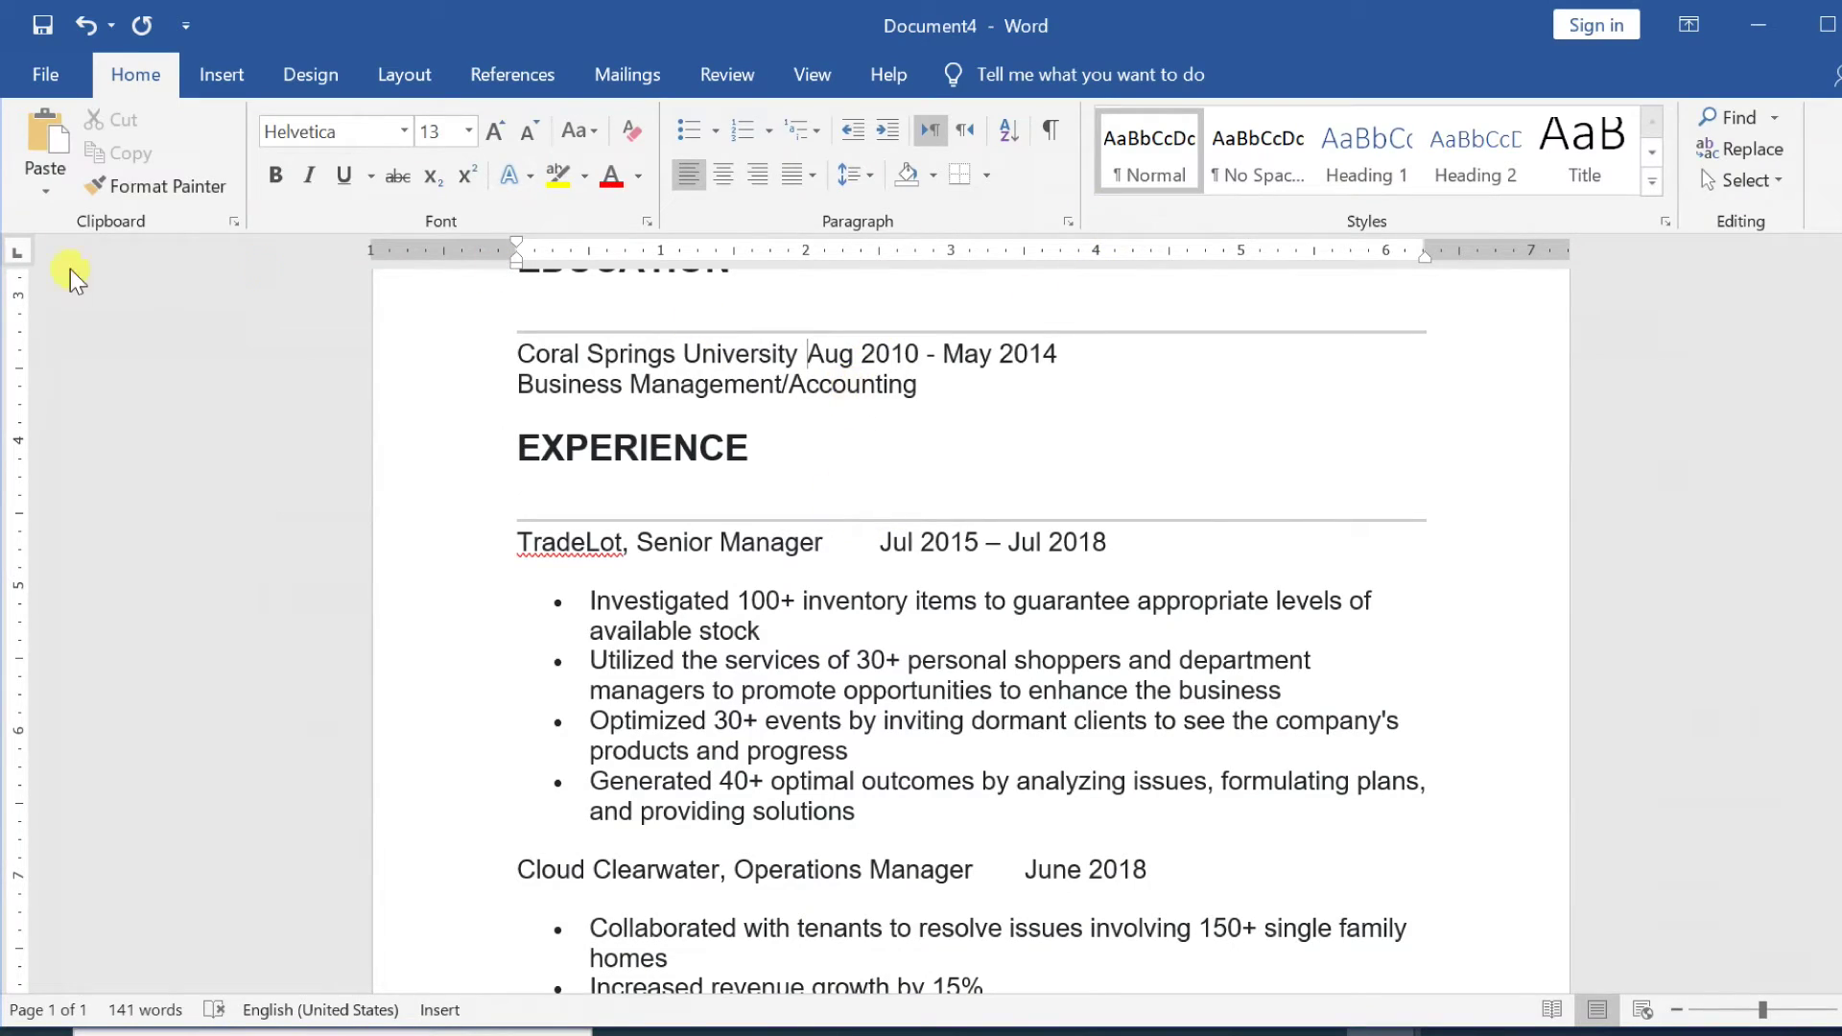
{"action": "left_click", "coordinate": [17, 251]}
{"action": "left_click", "coordinate": [1097, 253]}
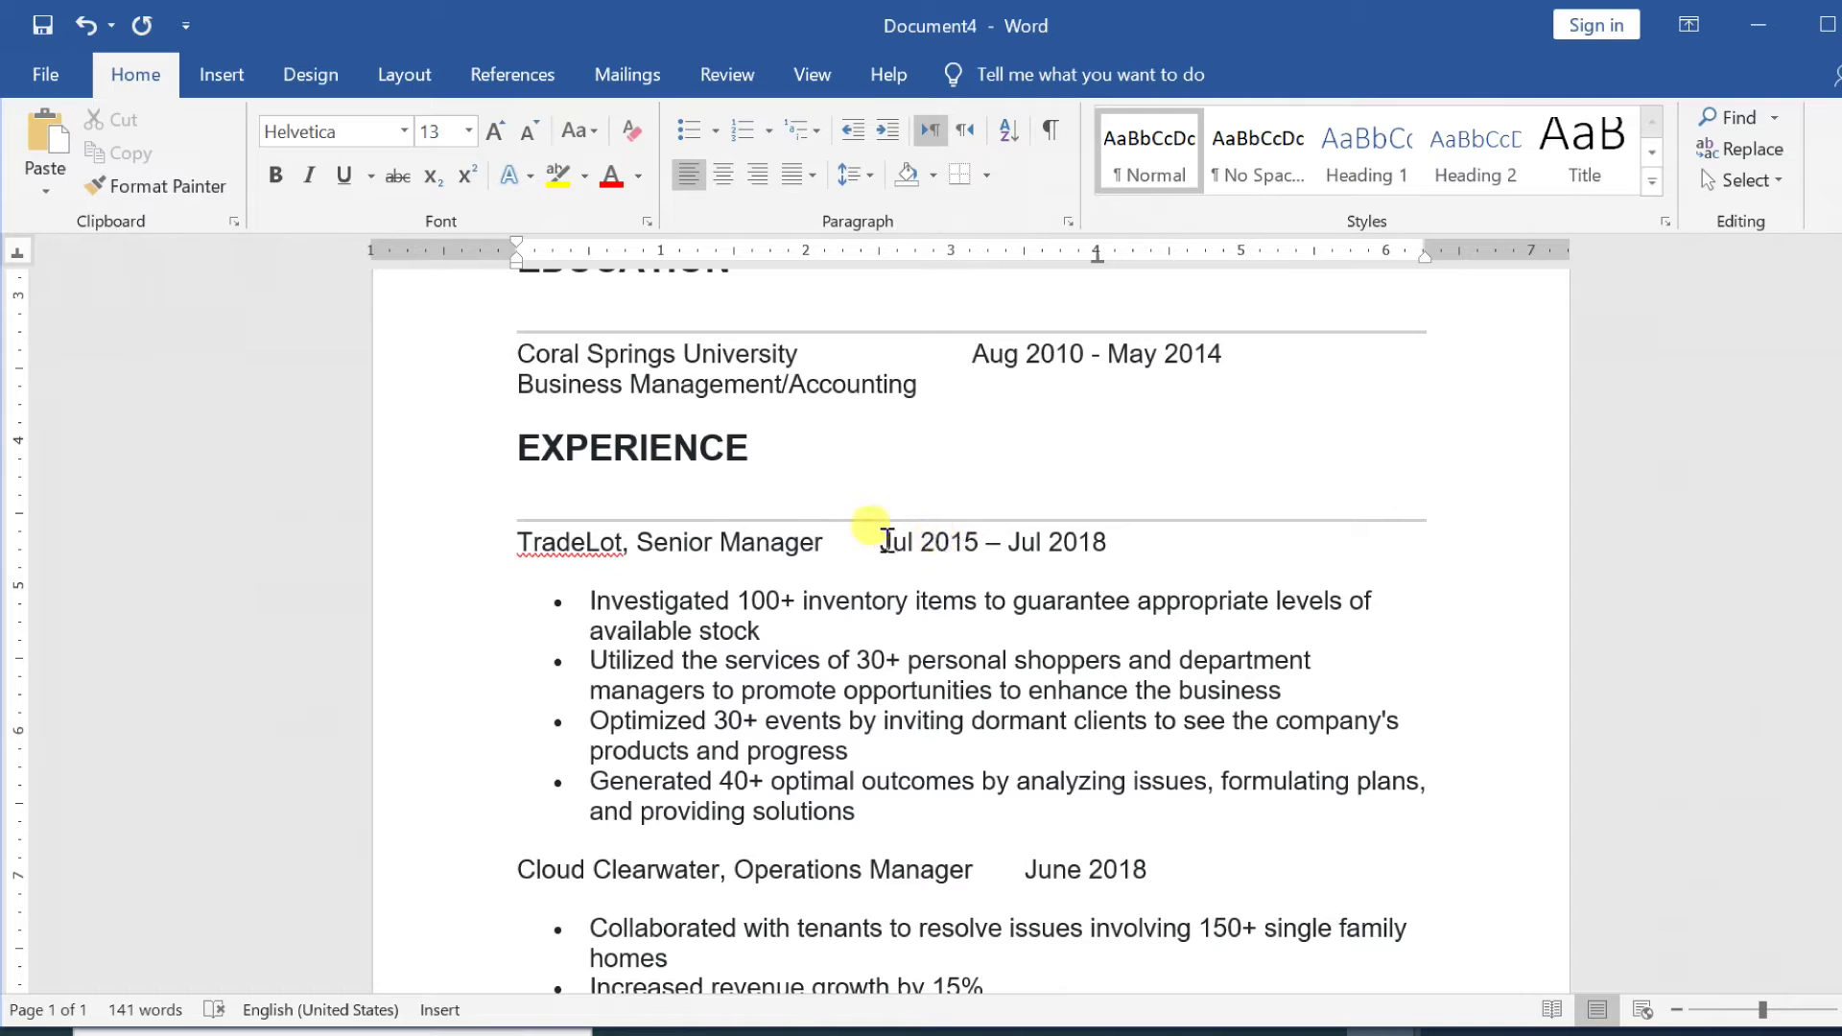
{"action": "left_click", "coordinate": [887, 540]}
{"action": "left_click", "coordinate": [1097, 253]}
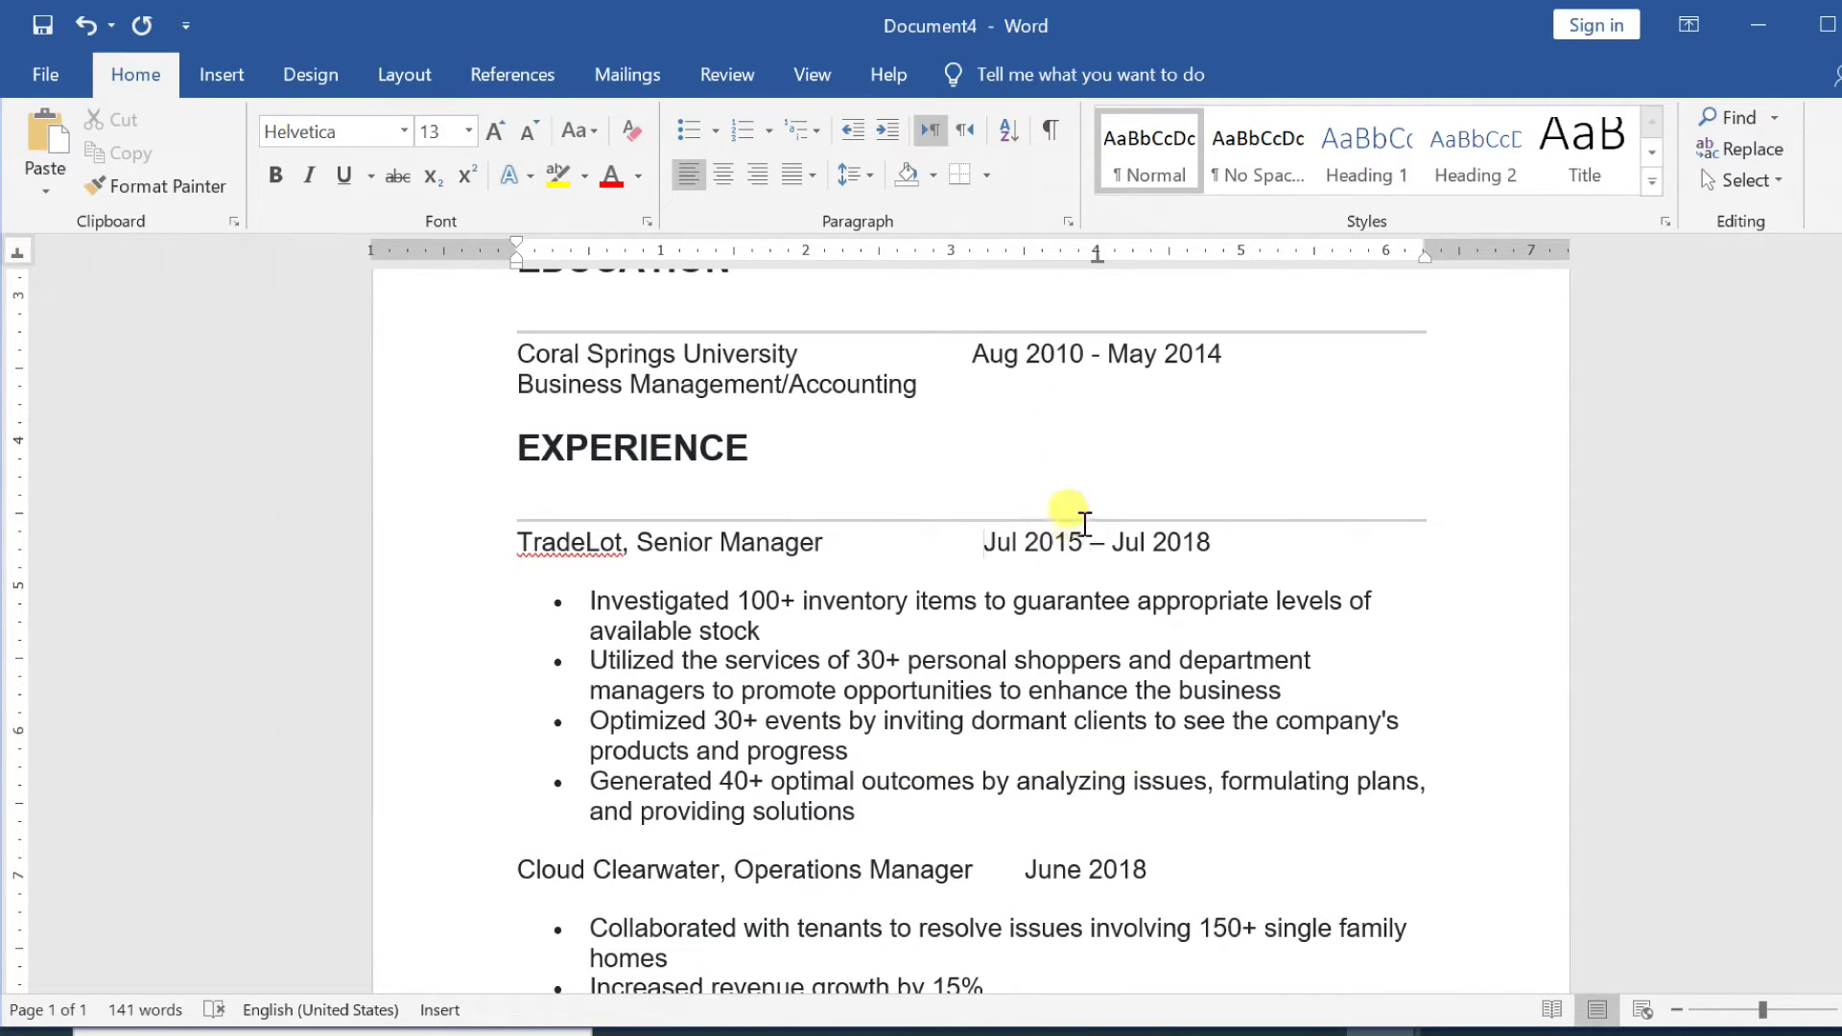
{"action": "left_click", "coordinate": [1026, 871]}
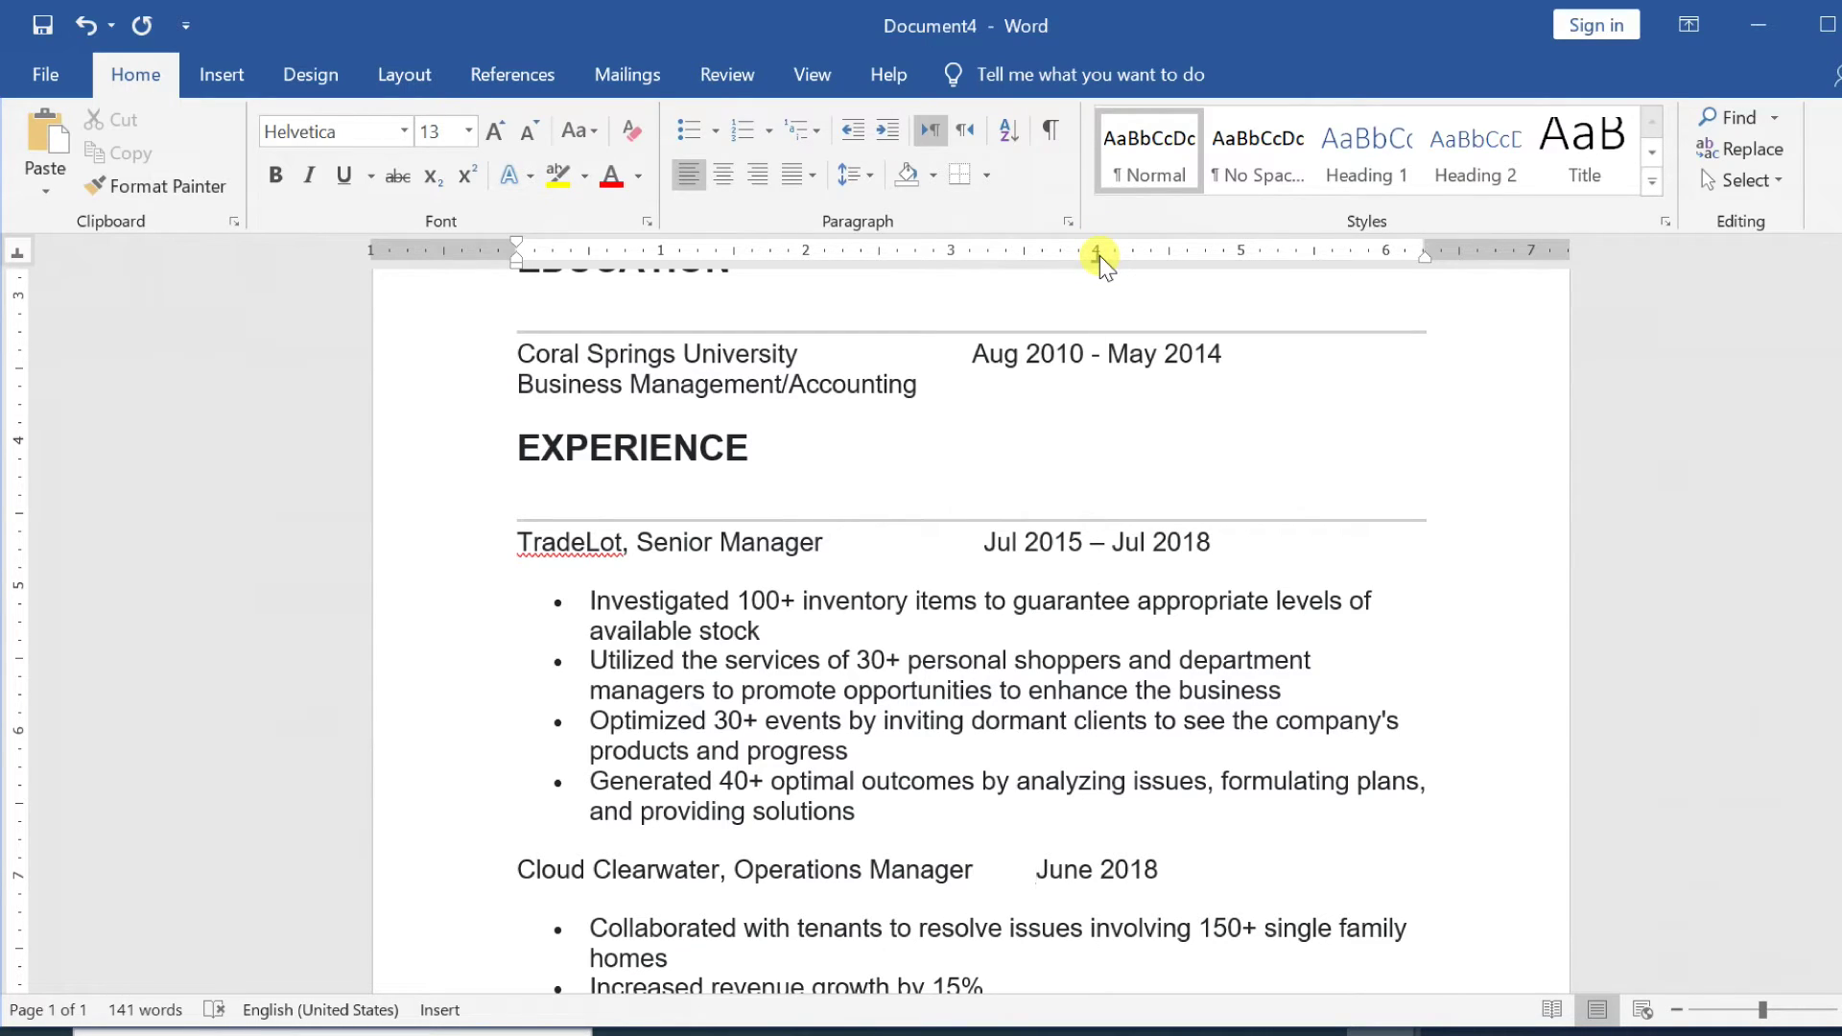
{"action": "left_click_drag", "start_coordinate": [970, 350], "coordinate": [1151, 875]}
{"action": "mouse_move", "coordinate": [1094, 255]}
{"action": "left_mouse_down"}
{"action": "mouse_move", "coordinate": [1176, 259]}
{"action": "mouse_move", "coordinate": [1061, 264]}
{"action": "mouse_move", "coordinate": [1187, 261]}
{"action": "mouse_move", "coordinate": [1095, 268]}
{"action": "left_mouse_up"}
{"action": "left_click", "coordinate": [1156, 284]}
{"action": "scroll", "coordinate": [1164, 391], "scroll_direction": "down", "scroll_amount": 1}
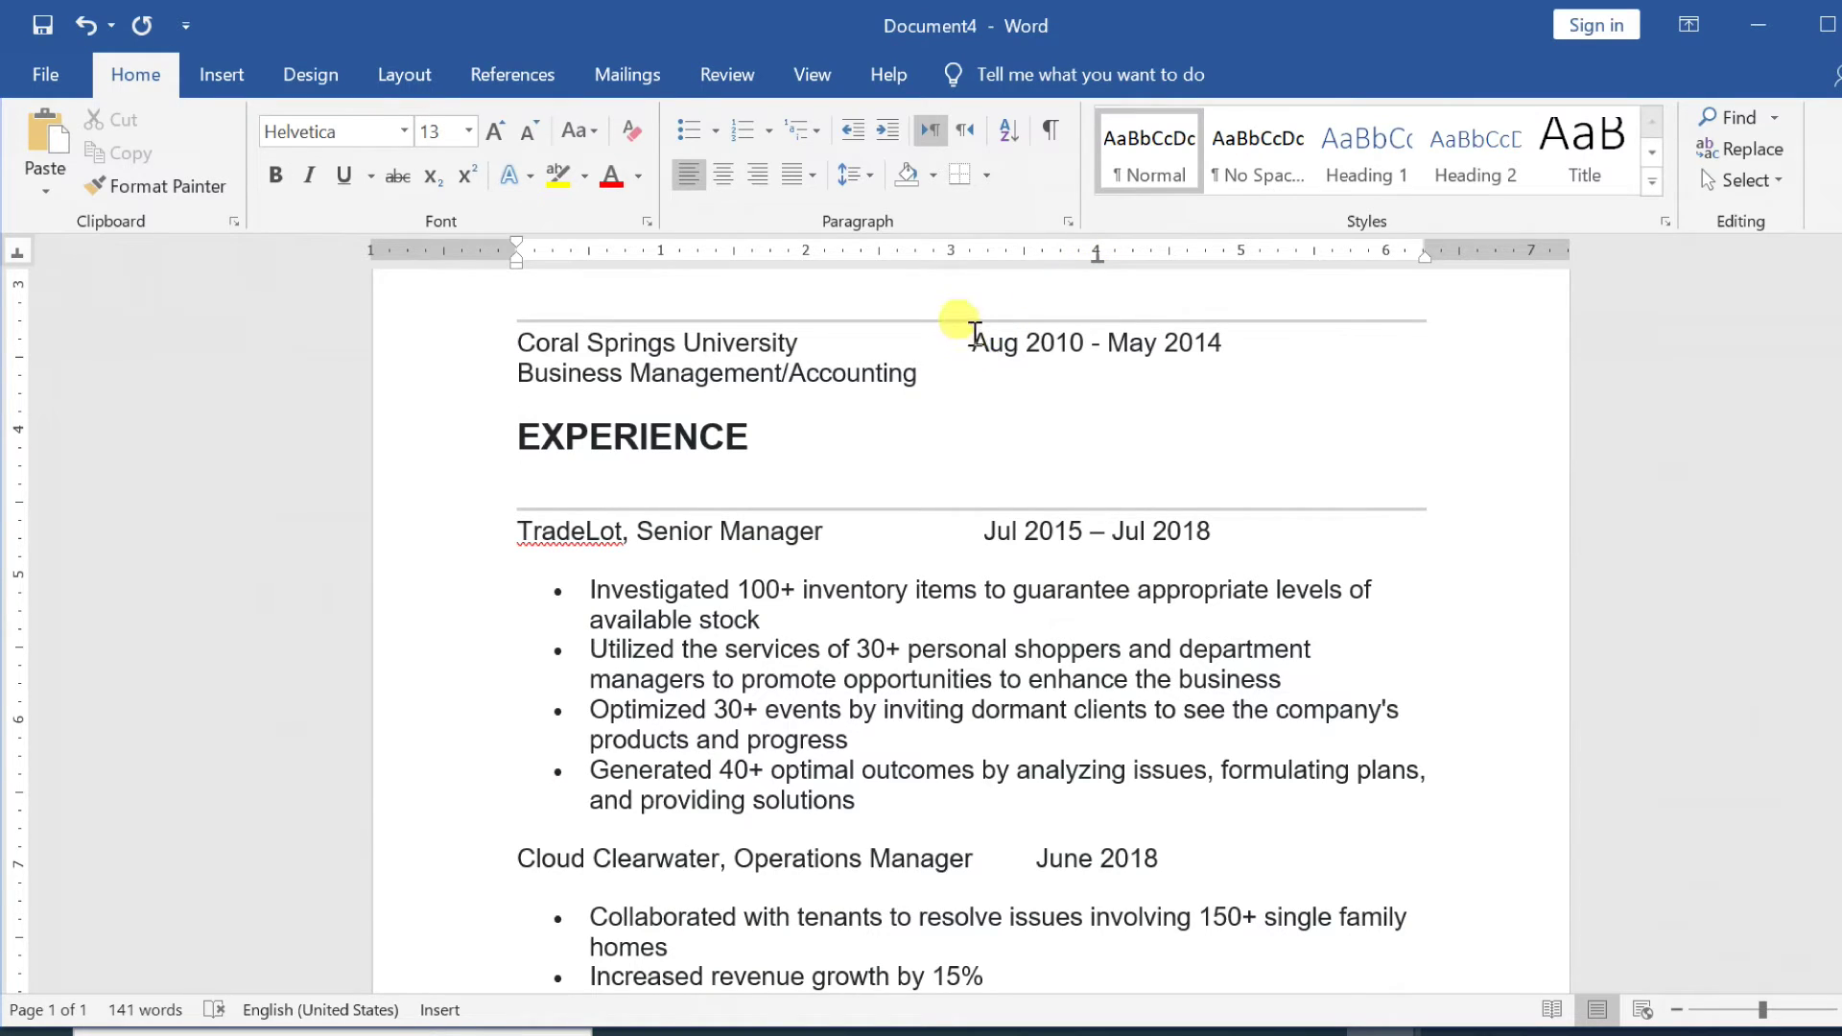
{"action": "left_click_drag", "start_coordinate": [966, 338], "coordinate": [1140, 844]}
{"action": "left_click_drag", "start_coordinate": [1095, 255], "coordinate": [1122, 217]}
{"action": "left_click", "coordinate": [1092, 407]}
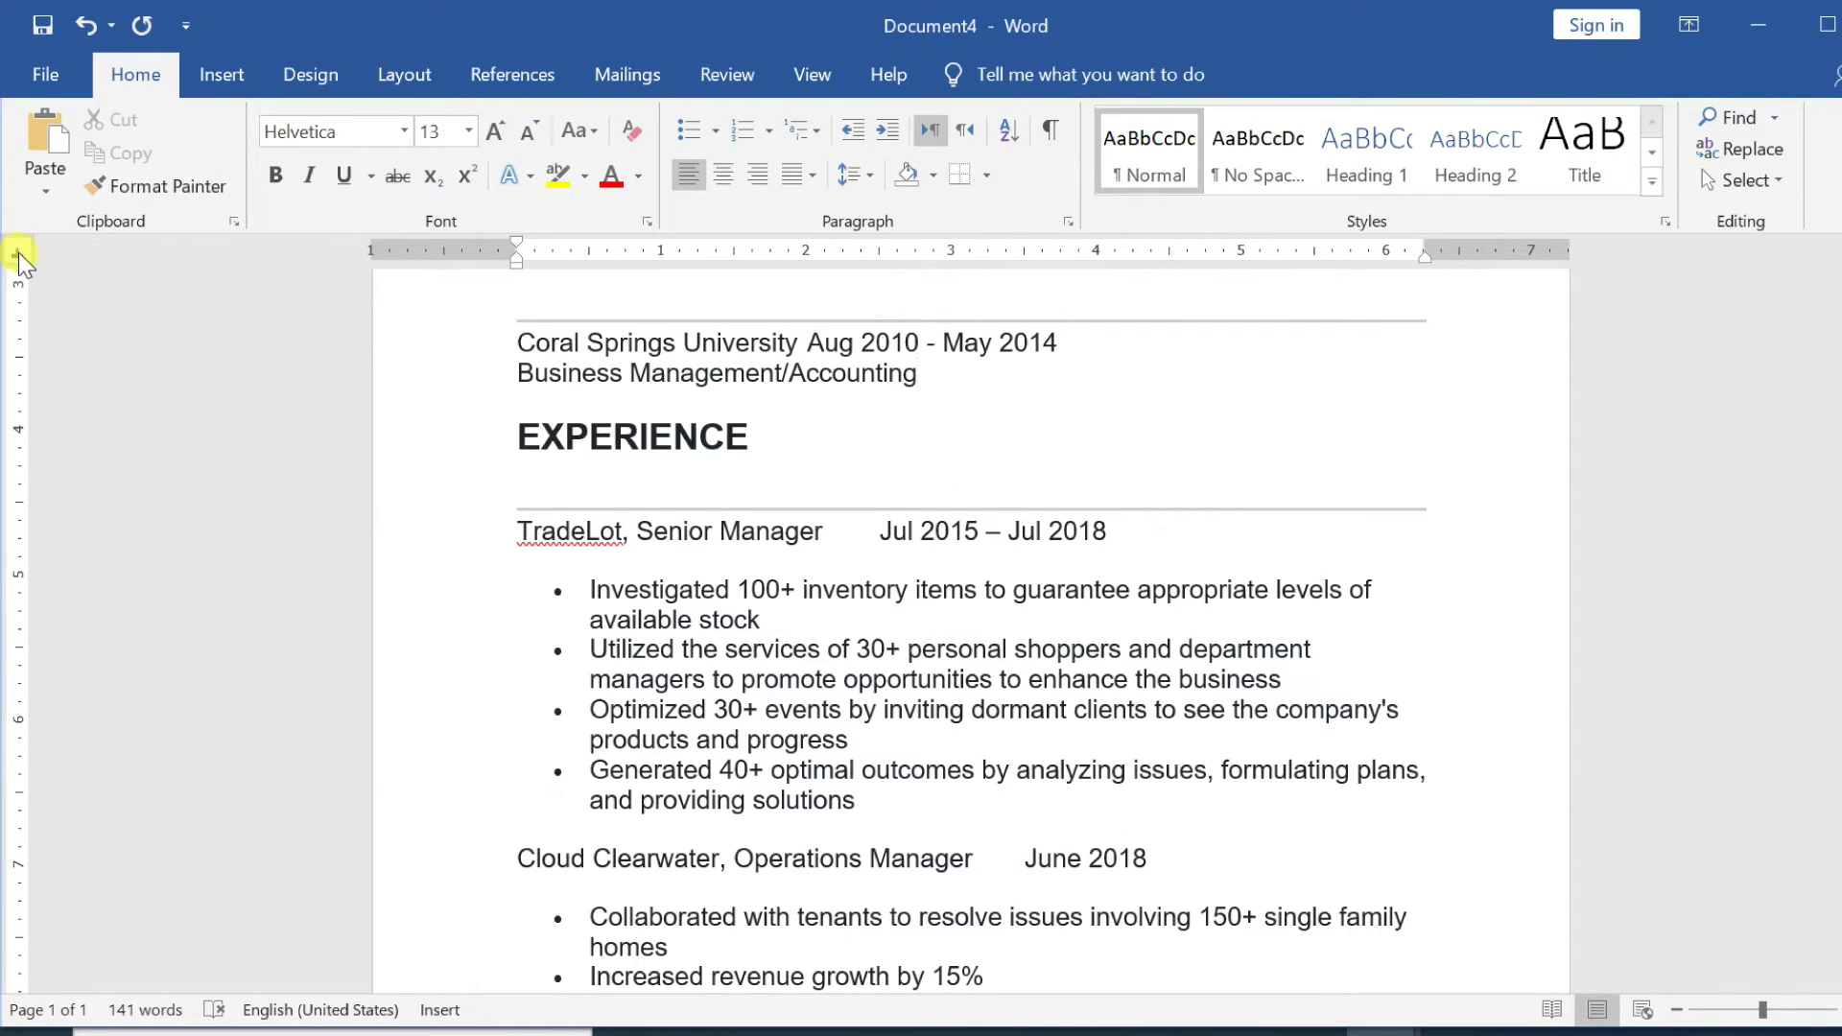
- Set 6" right tab stops for the Aug 2010 - May 2014, TradeLot and June 2018 dates
{"action": "left_click", "coordinate": [805, 343]}
{"action": "left_click", "coordinate": [1386, 257]}
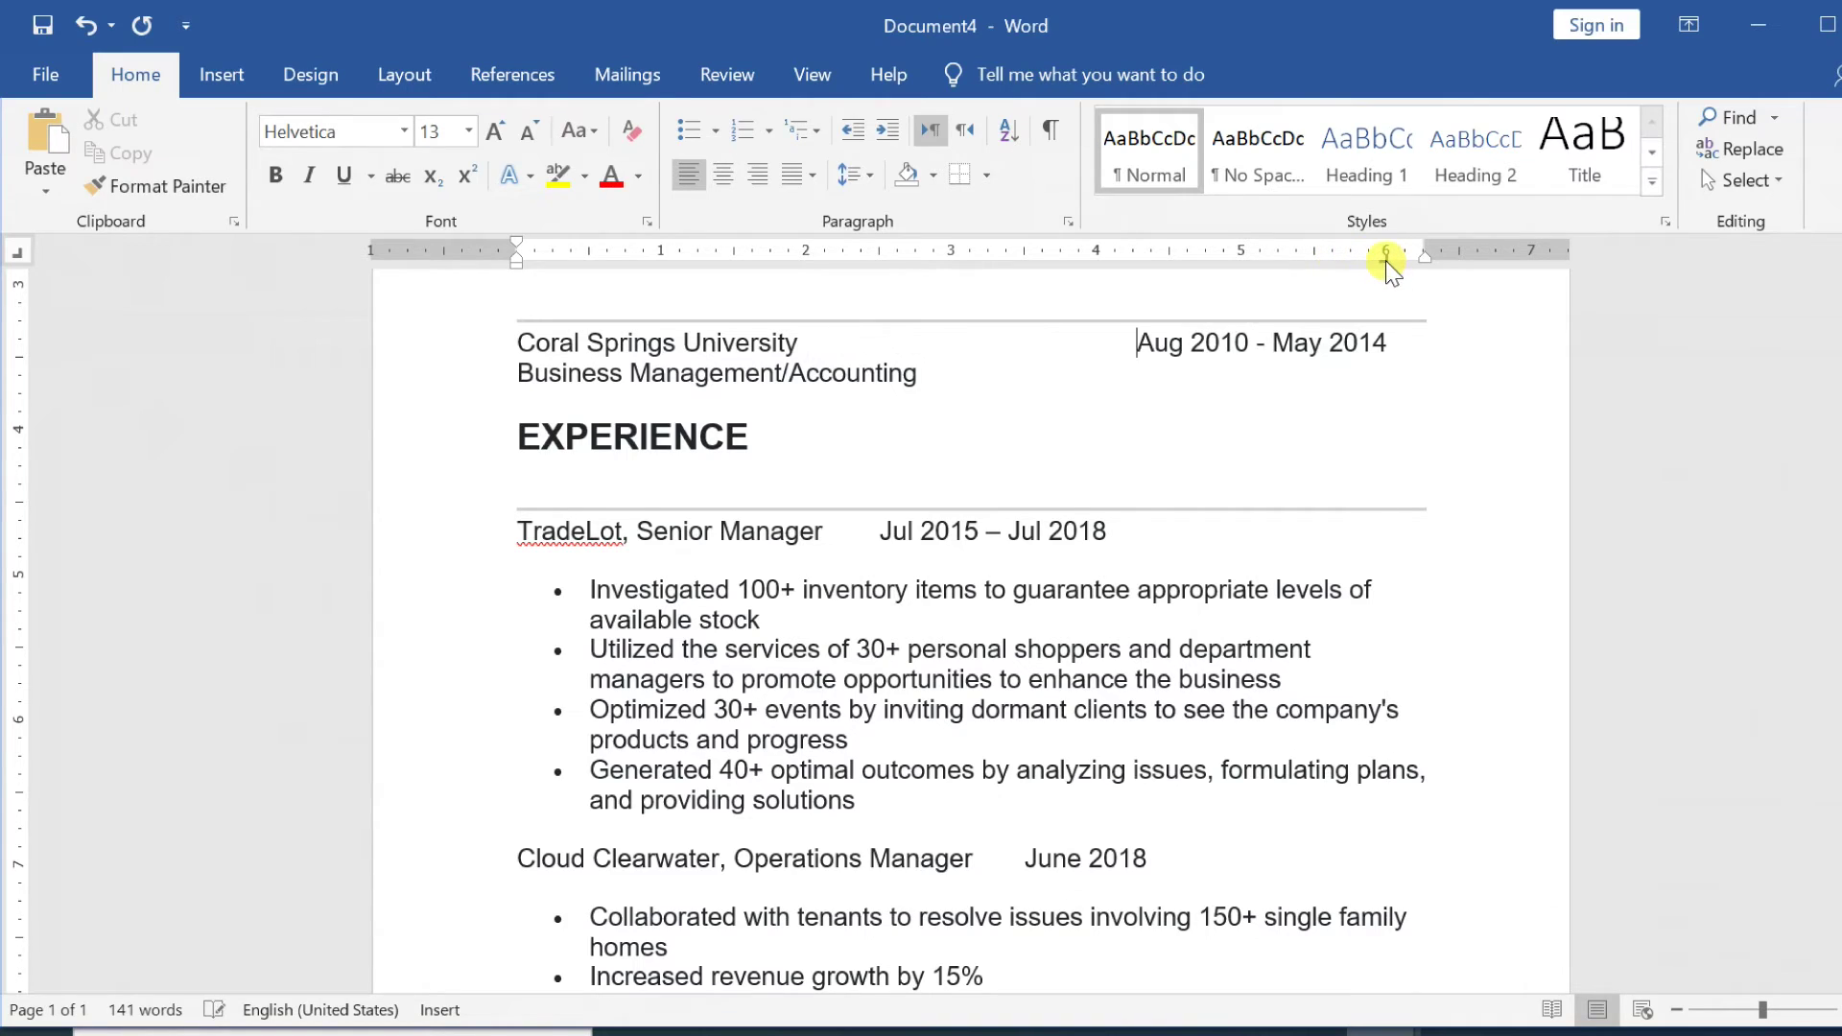
{"action": "left_click", "coordinate": [1097, 530]}
{"action": "left_click", "coordinate": [1385, 255]}
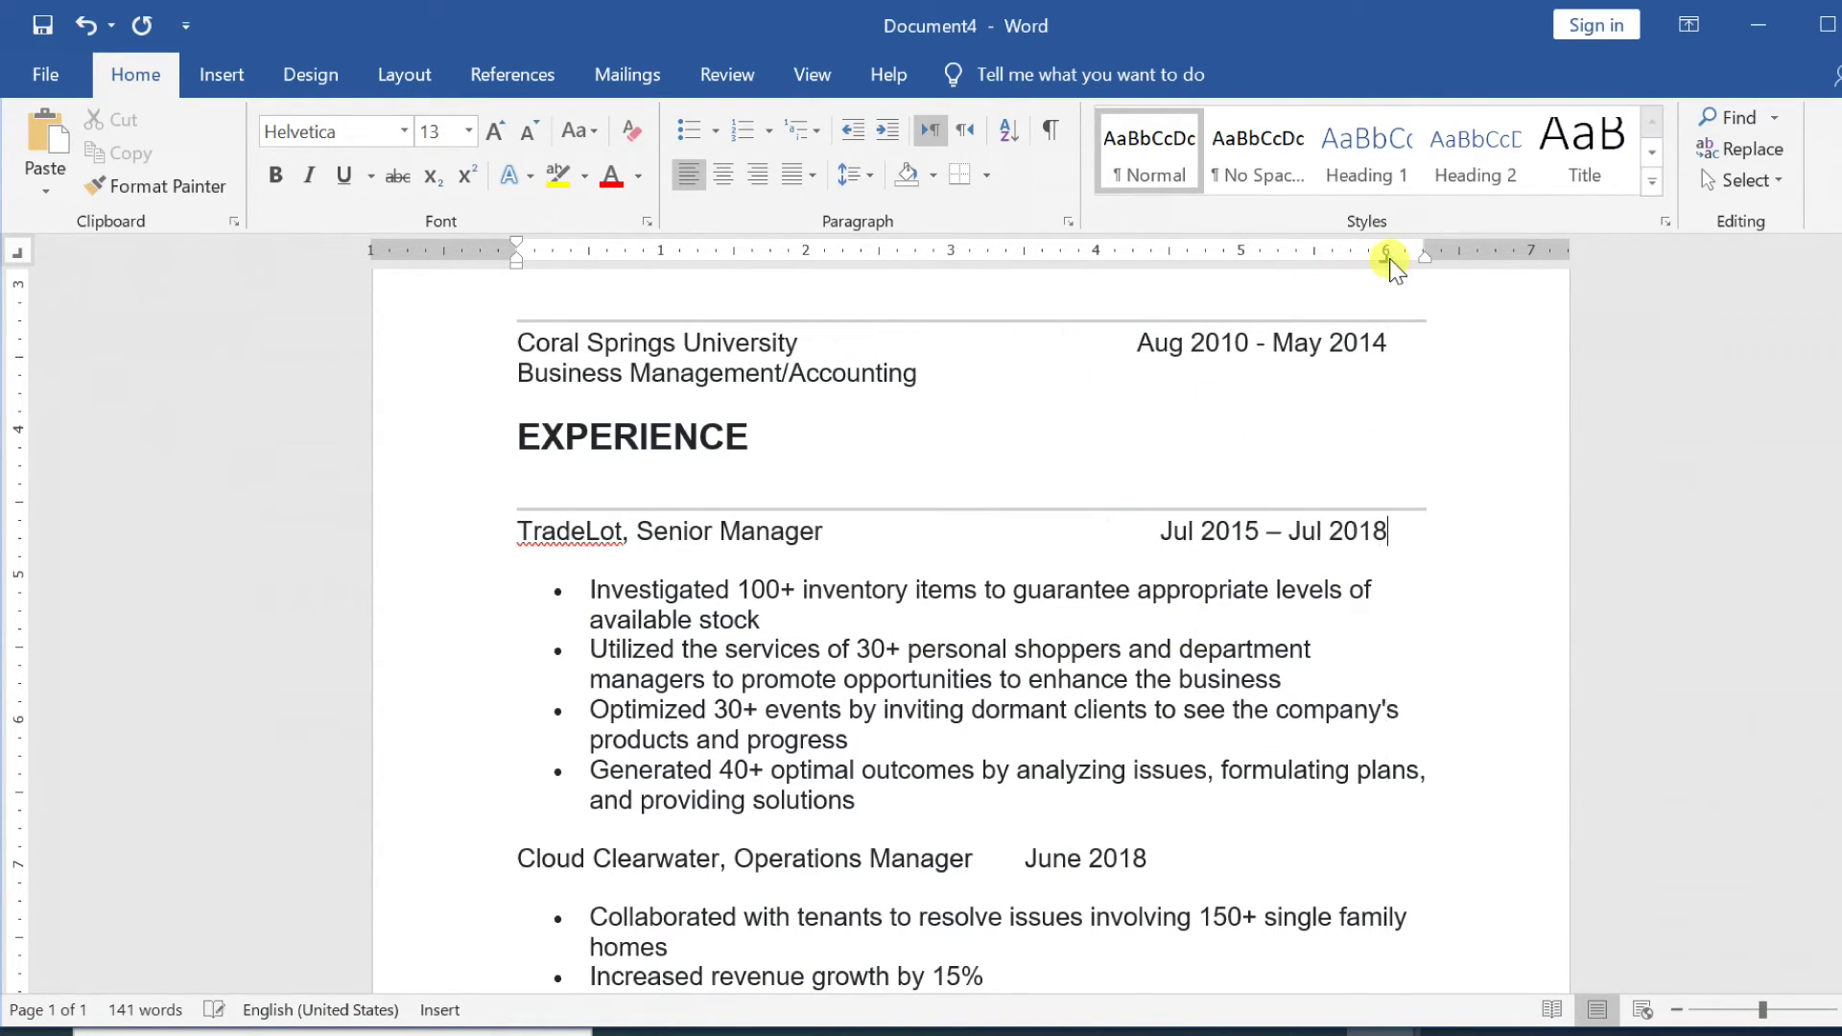
{"action": "left_click", "coordinate": [1154, 864]}
{"action": "left_click", "coordinate": [1387, 257]}
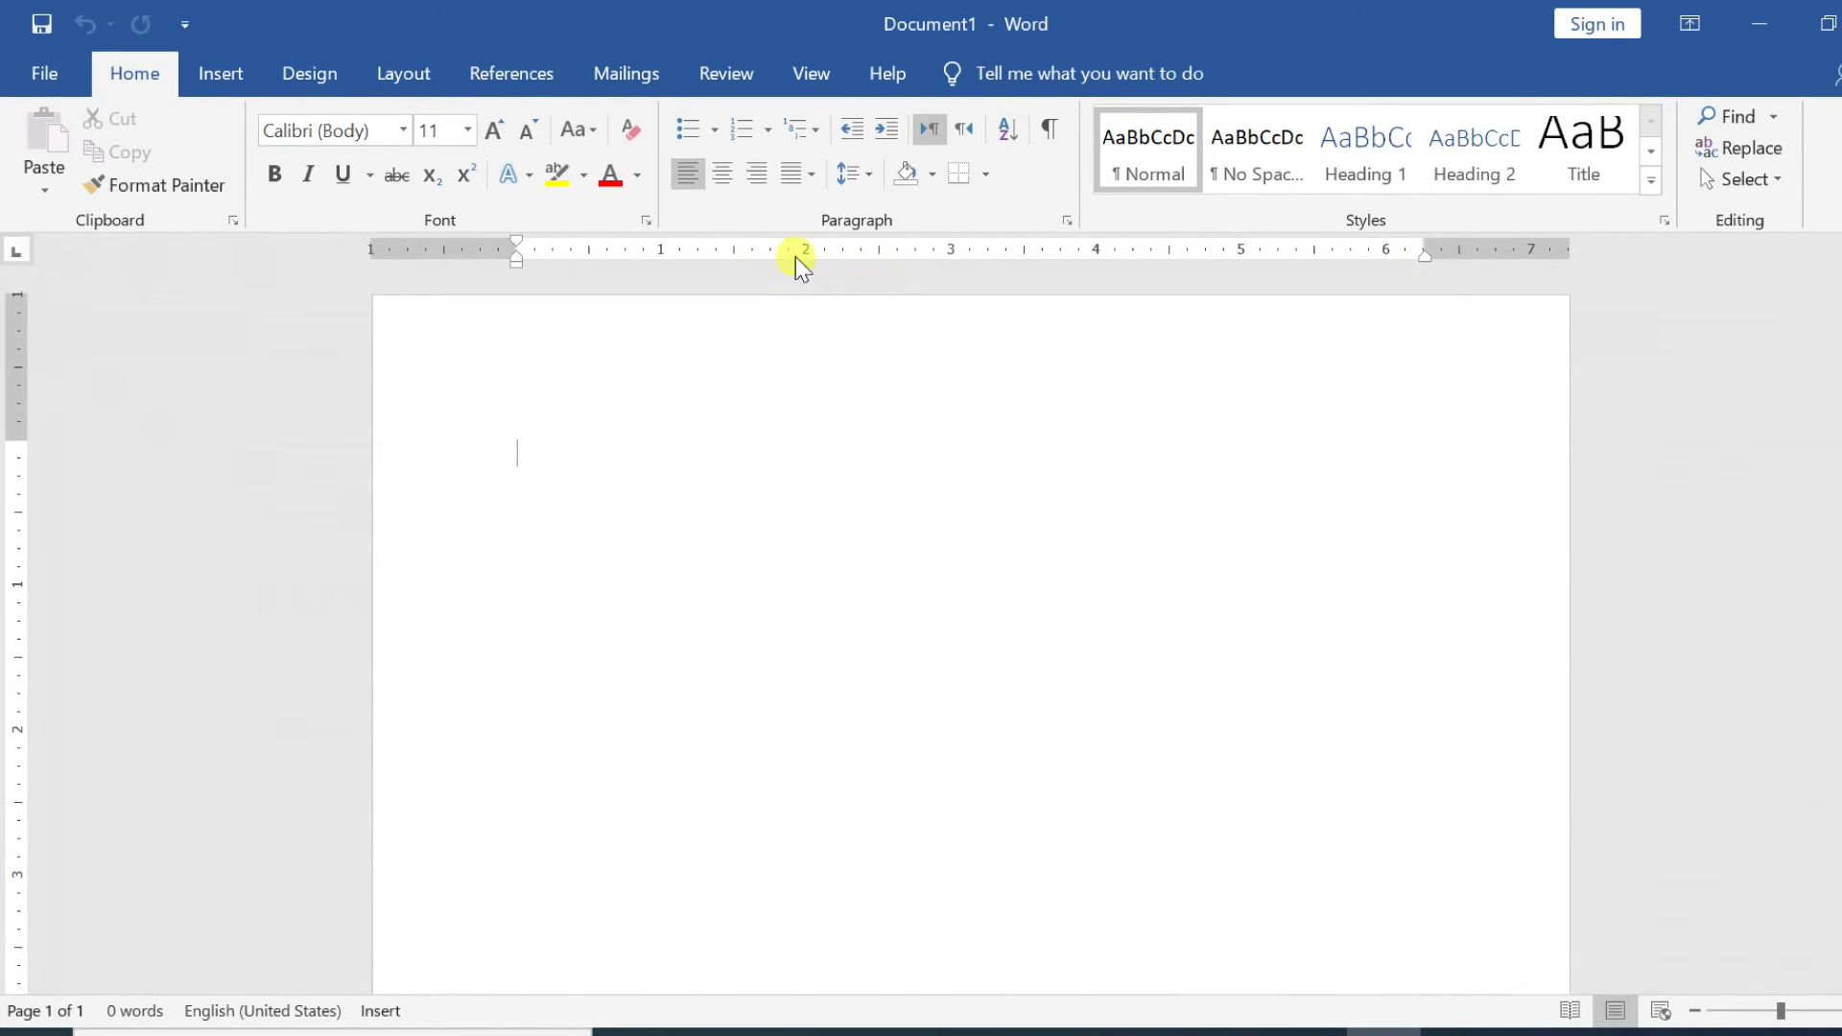
- Add a center tab stop at 3" and a right tab stop at 6"
{"action": "left_click", "coordinate": [14, 255]}
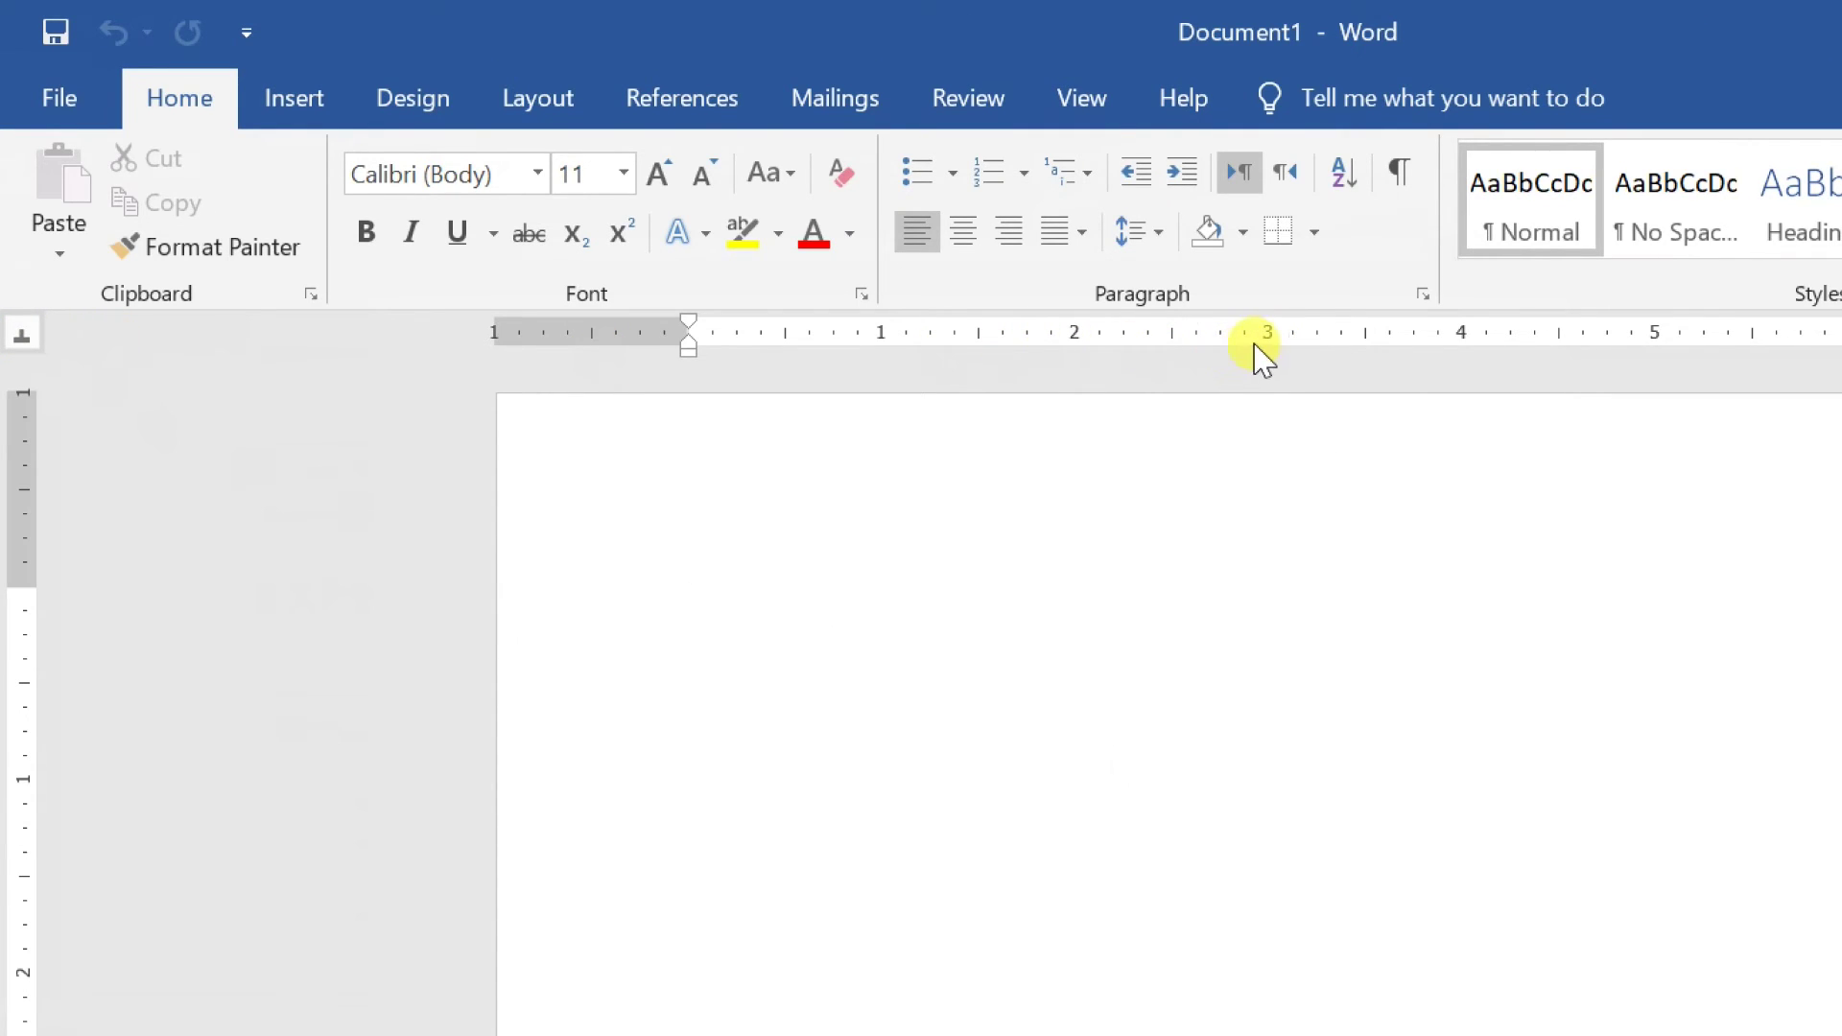
{"action": "left_click", "coordinate": [1270, 338]}
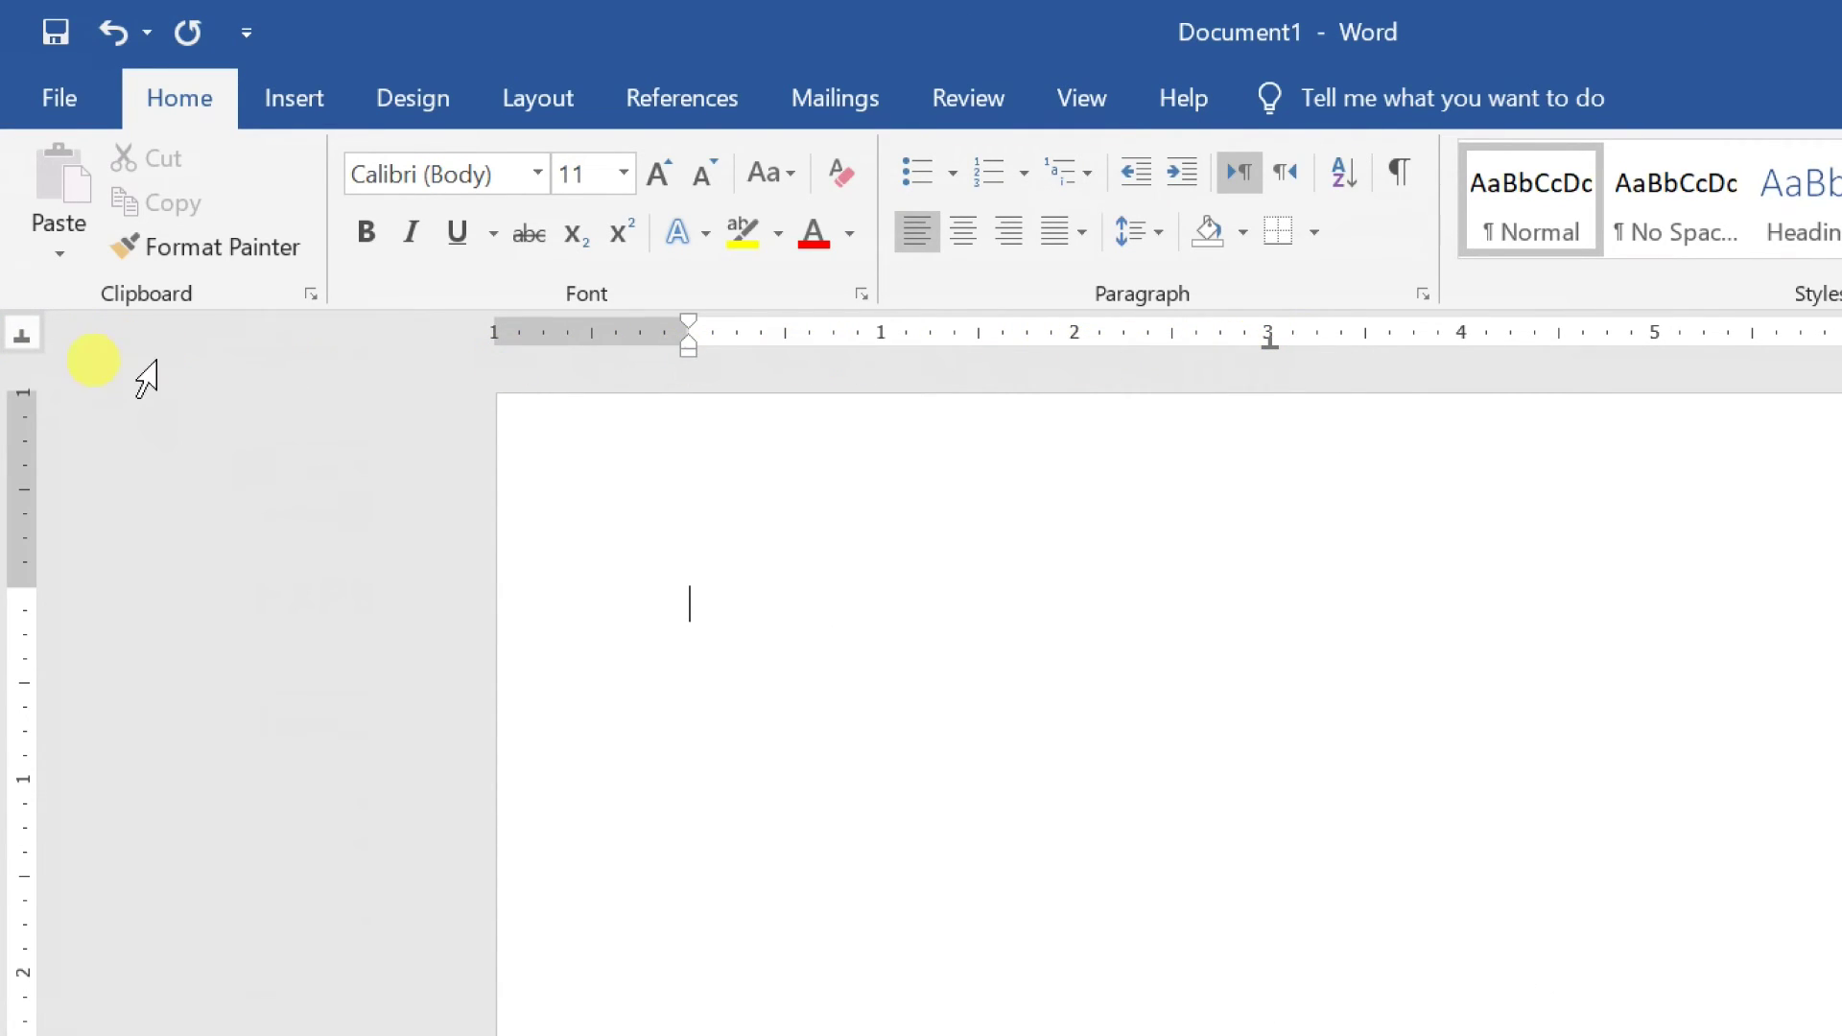
{"action": "left_click", "coordinate": [23, 338]}
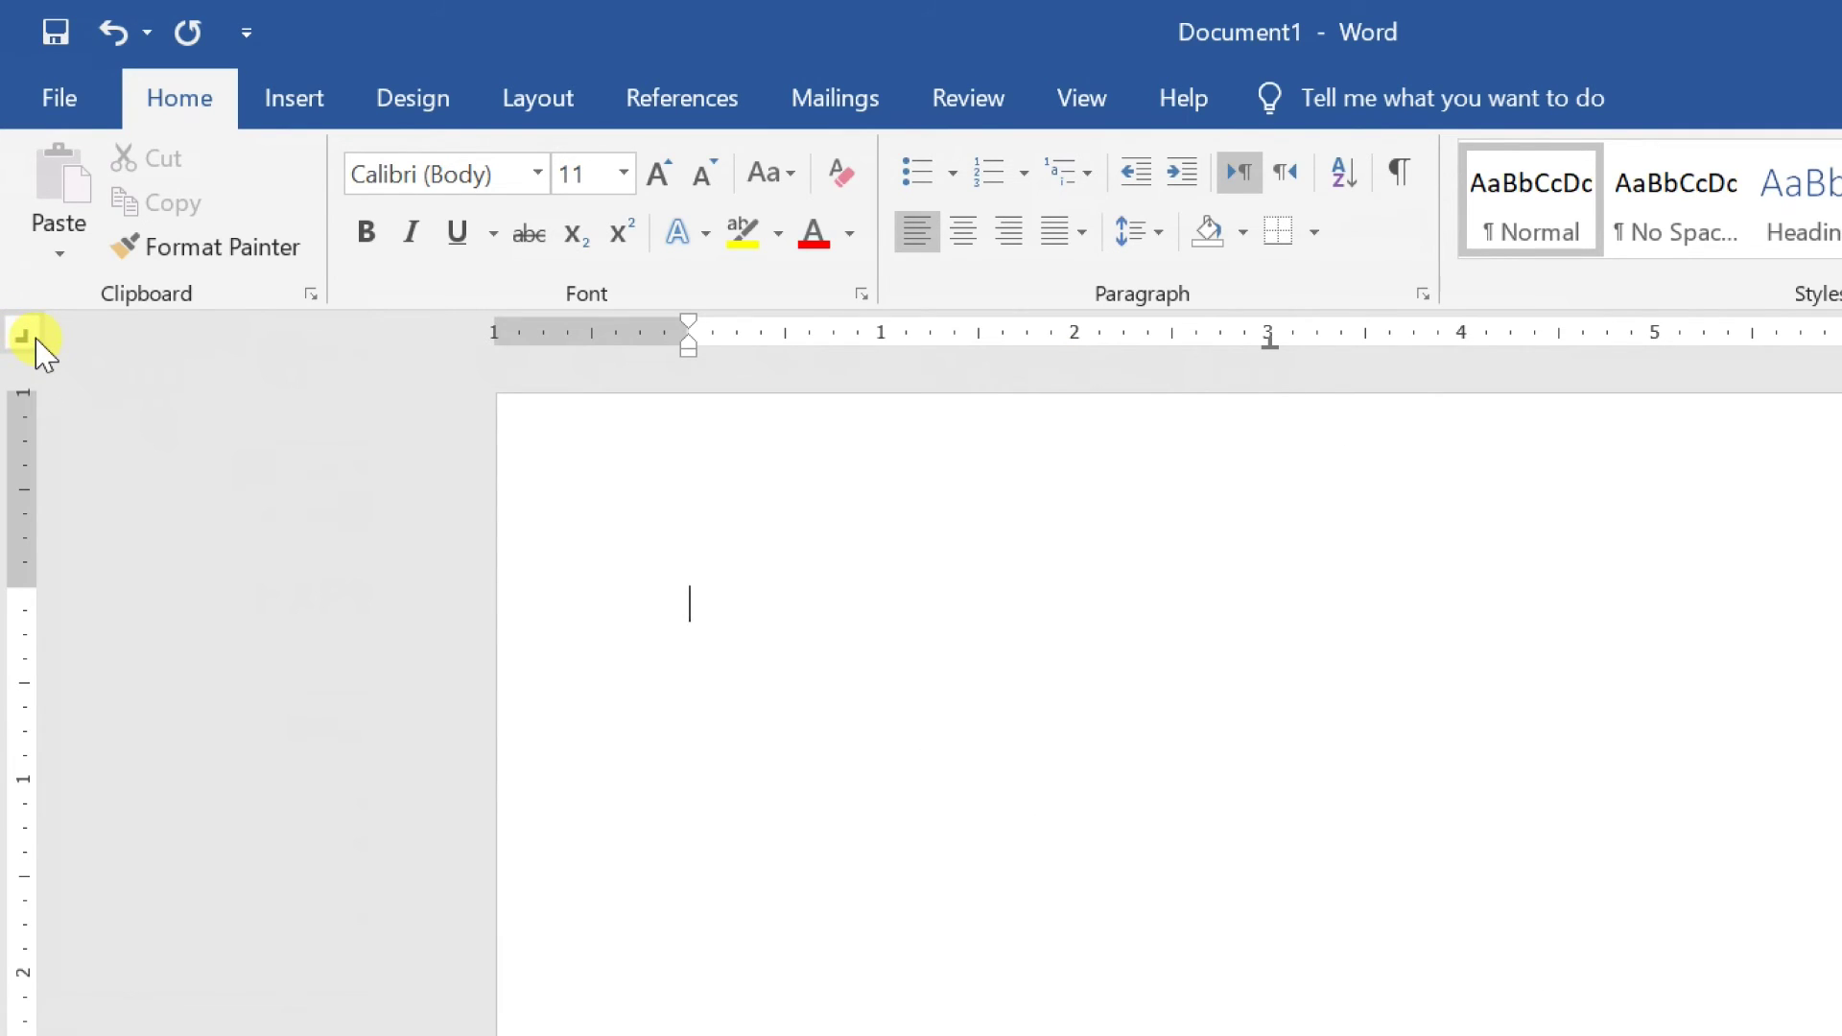
{"action": "left_click", "coordinate": [1396, 338]}
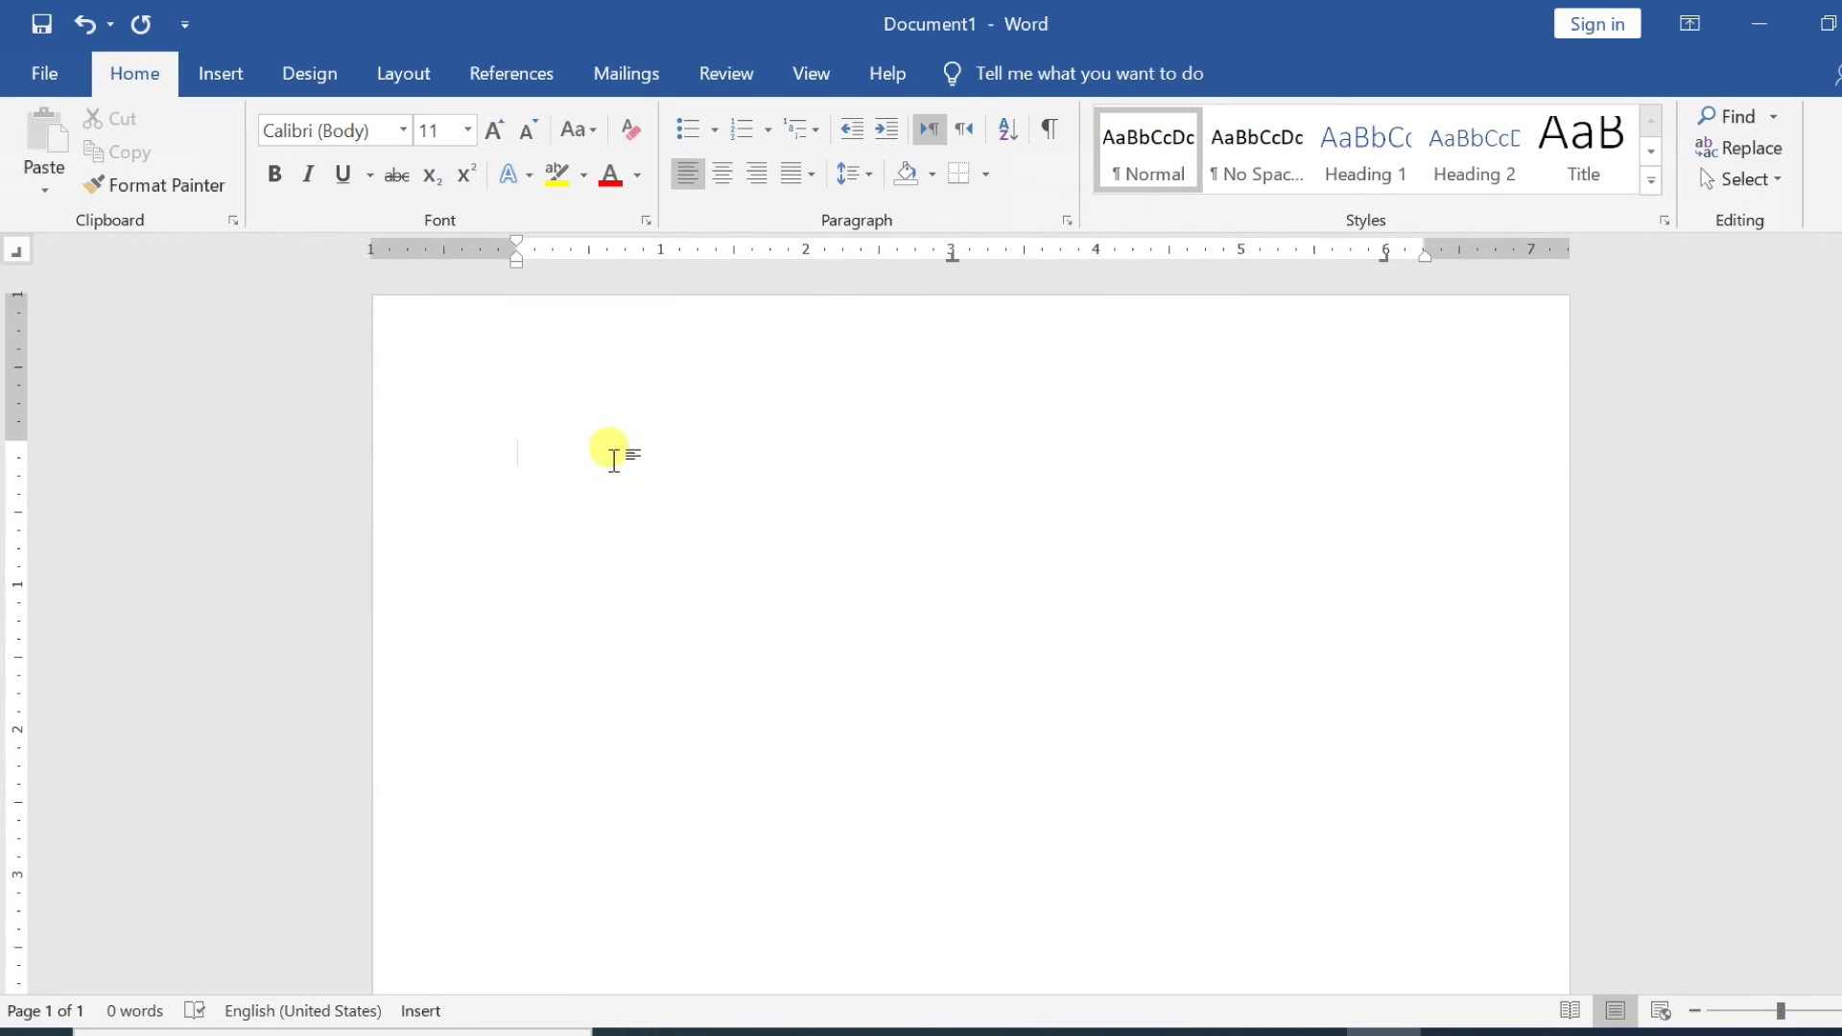
- Type the header row 'Type', 'Minimum Price', 'Maximum Price'
{"action": "type", "text": "T"}
{"action": "key", "text": "BackSpace"}
{"action": "type", "text": "Type\t"}
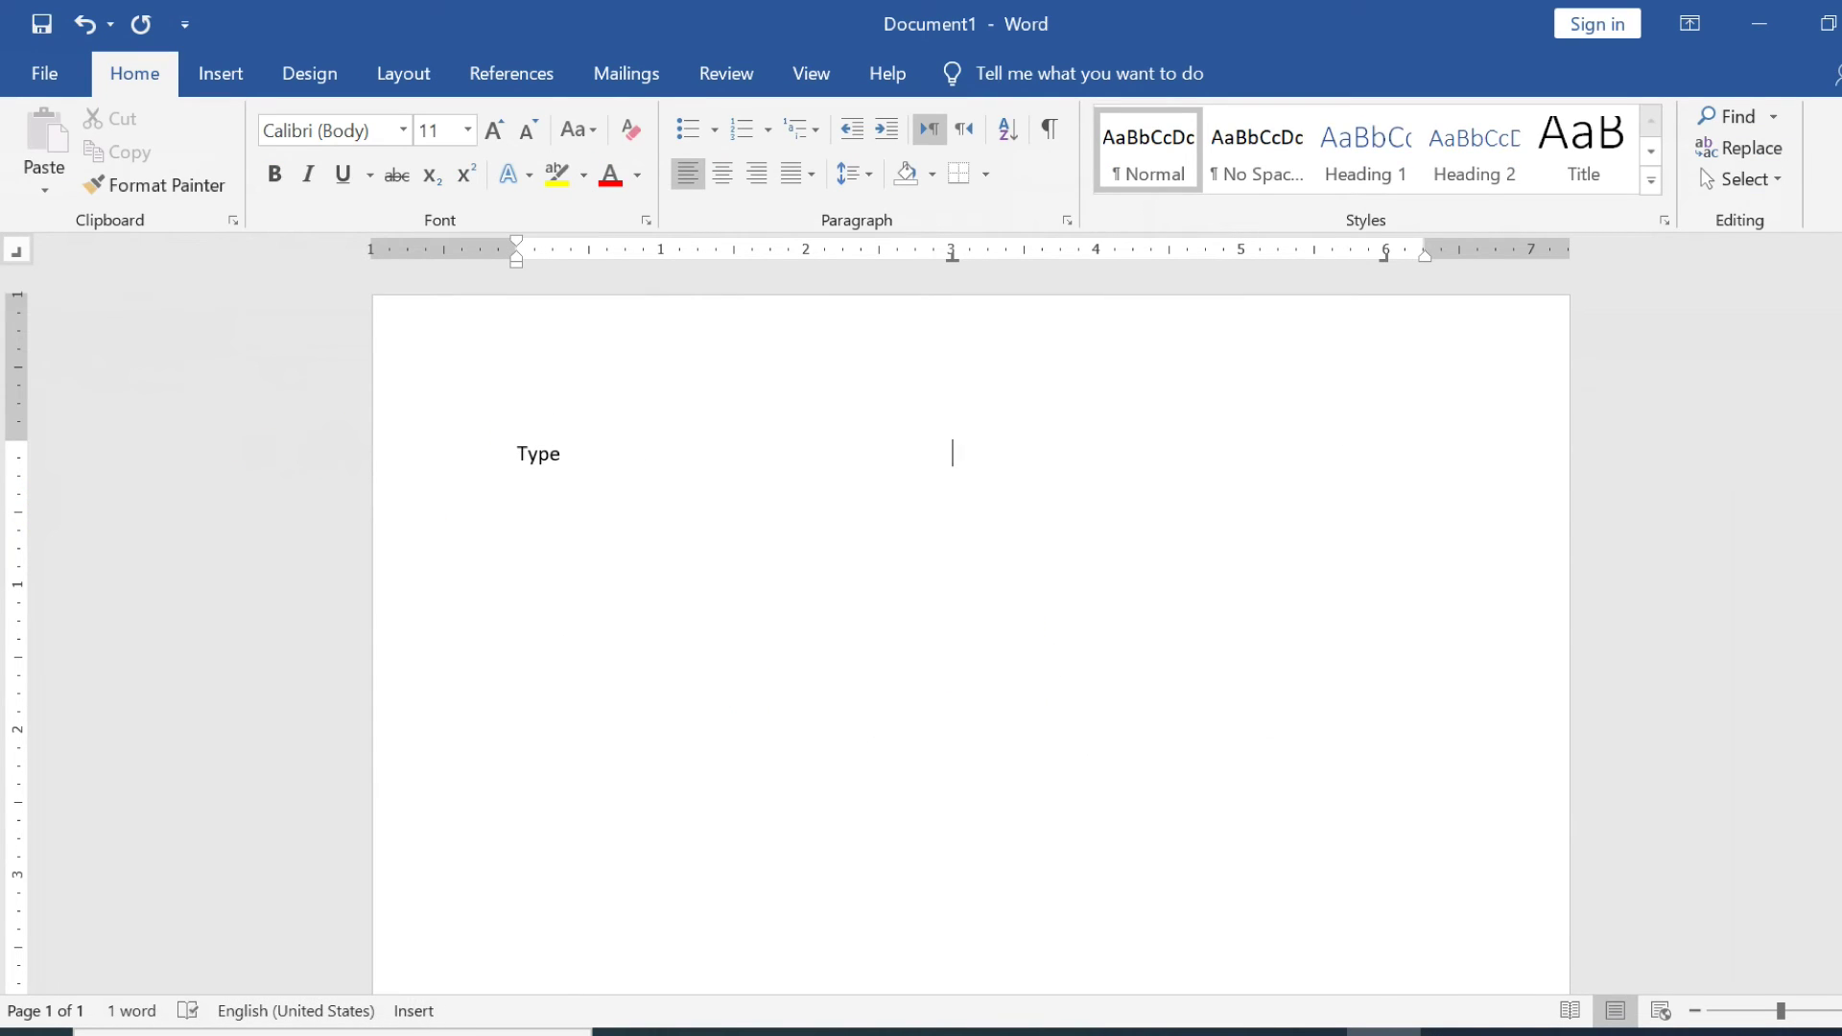
{"action": "type", "text": "Minimum Pric"}
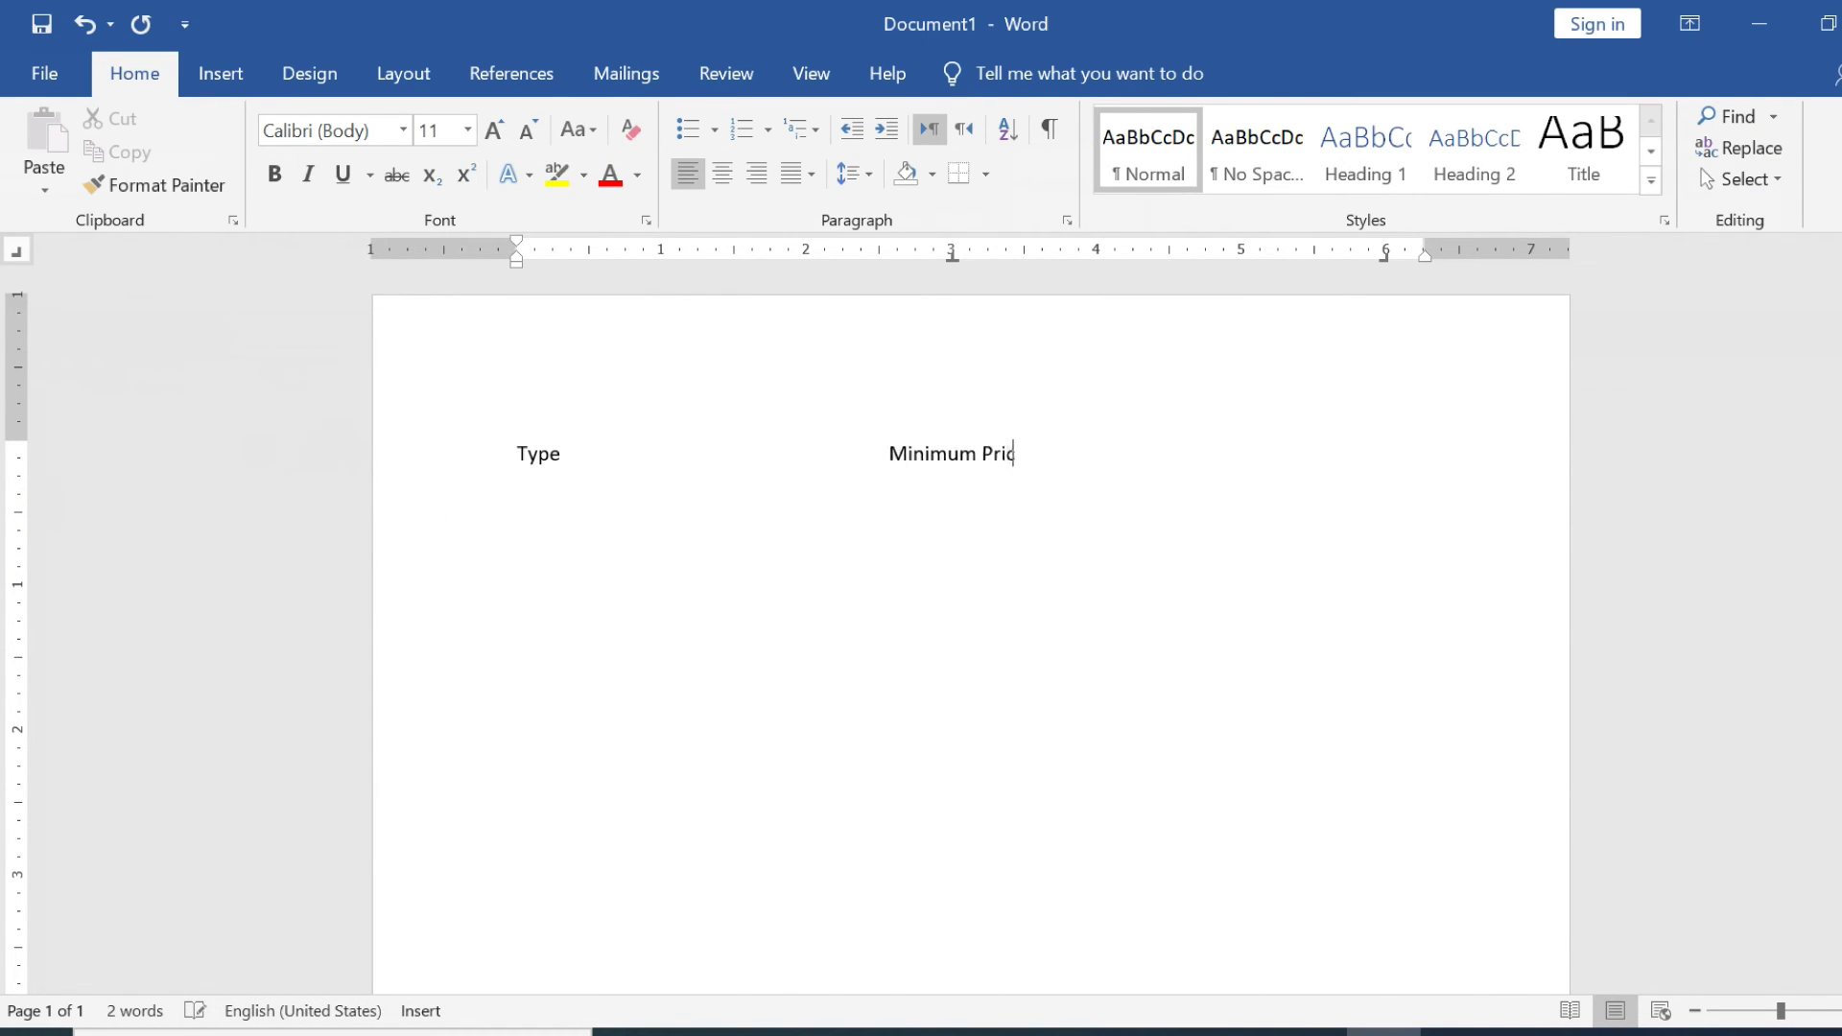
{"action": "type", "text": "e"}
{"action": "key", "text": "Tab"}
{"action": "type", "text": "Maximum Price"}
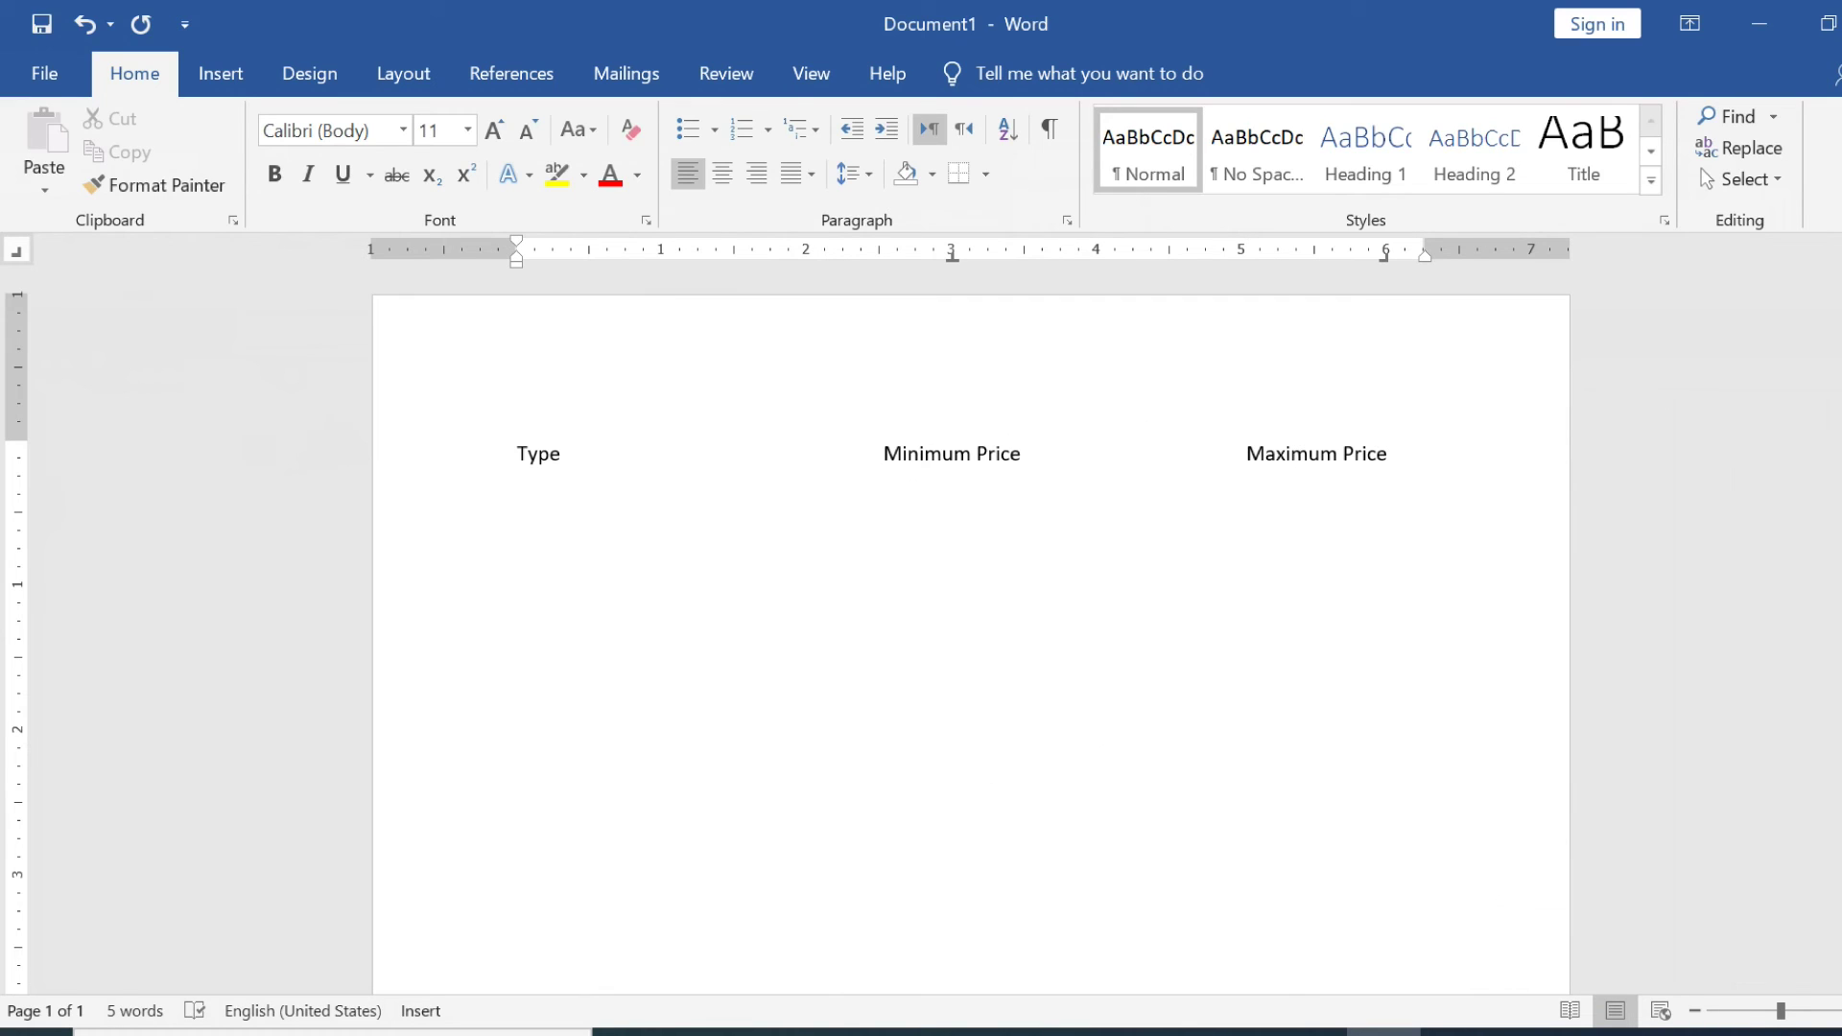
{"action": "type", "text": "baked"}
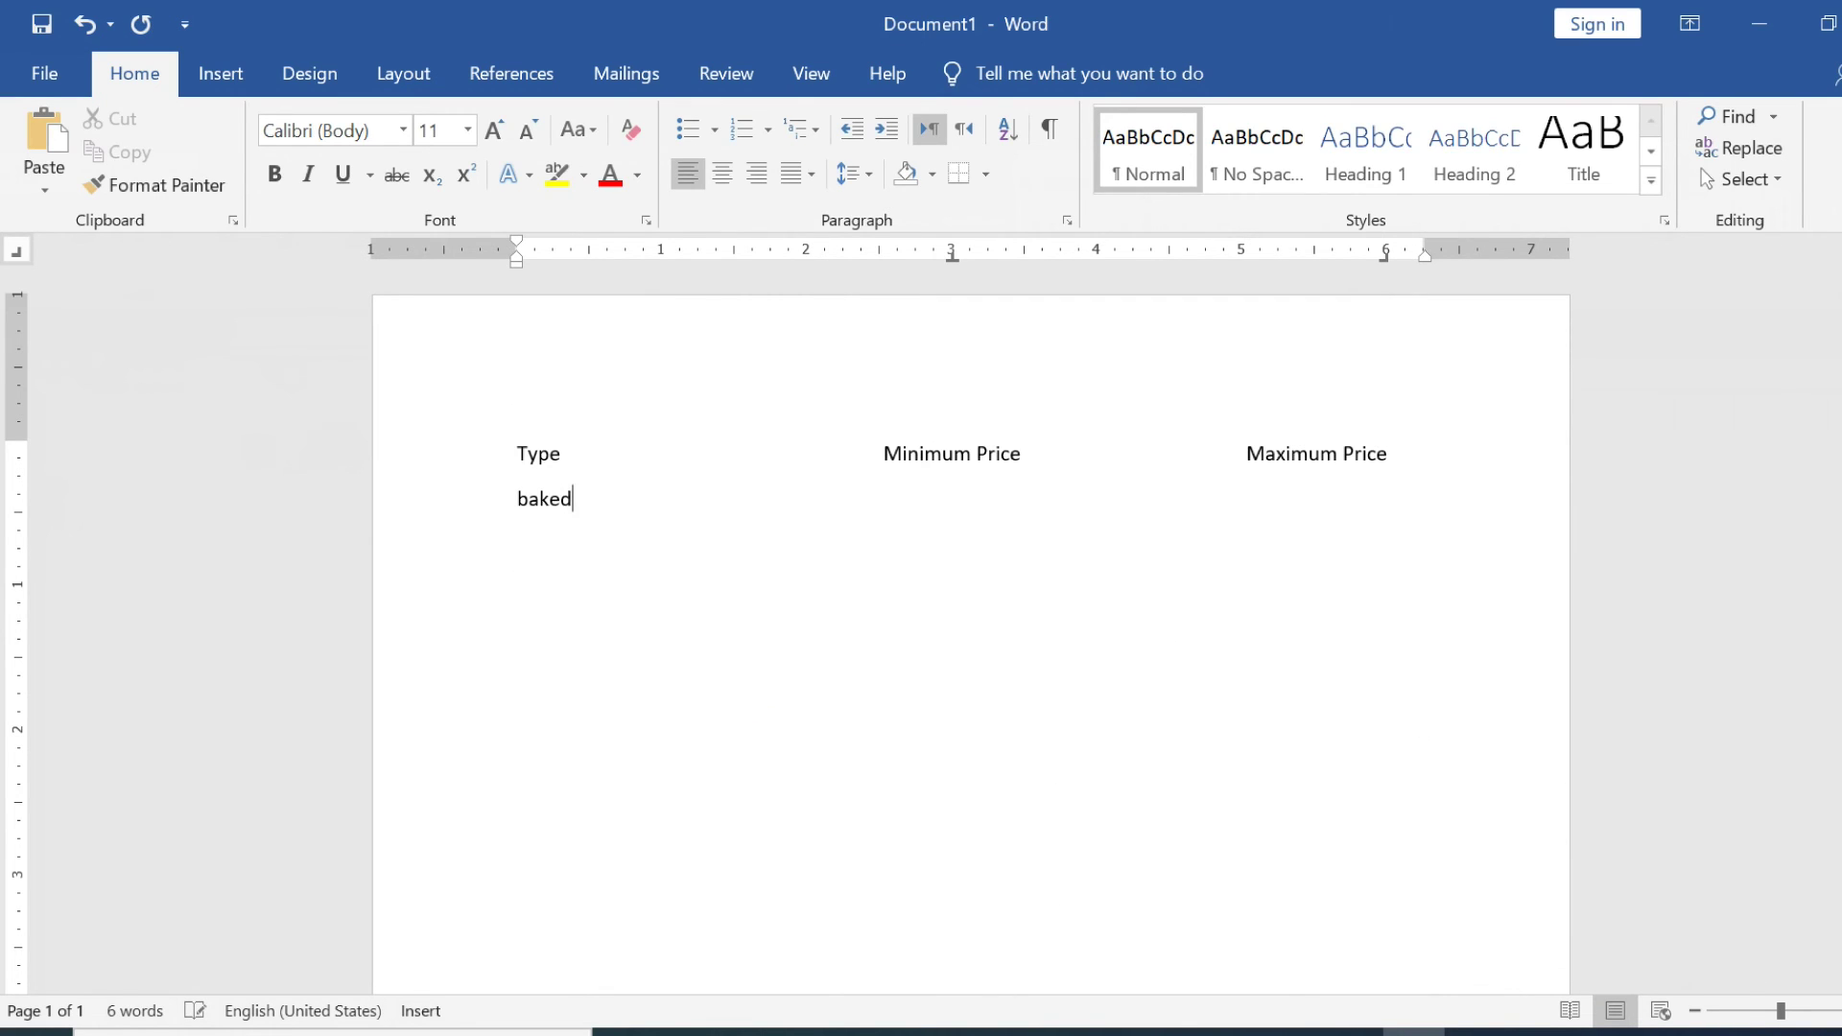
- Enter the Baked (23/Pkt, 90/Pkt), Digestive (22/Pkt, 80/Pkt) and Namkeen (18/Pkt, 60/Pkt) rows
{"action": "key", "text": "Tab"}
{"action": "type", "text": "23/Pkt"}
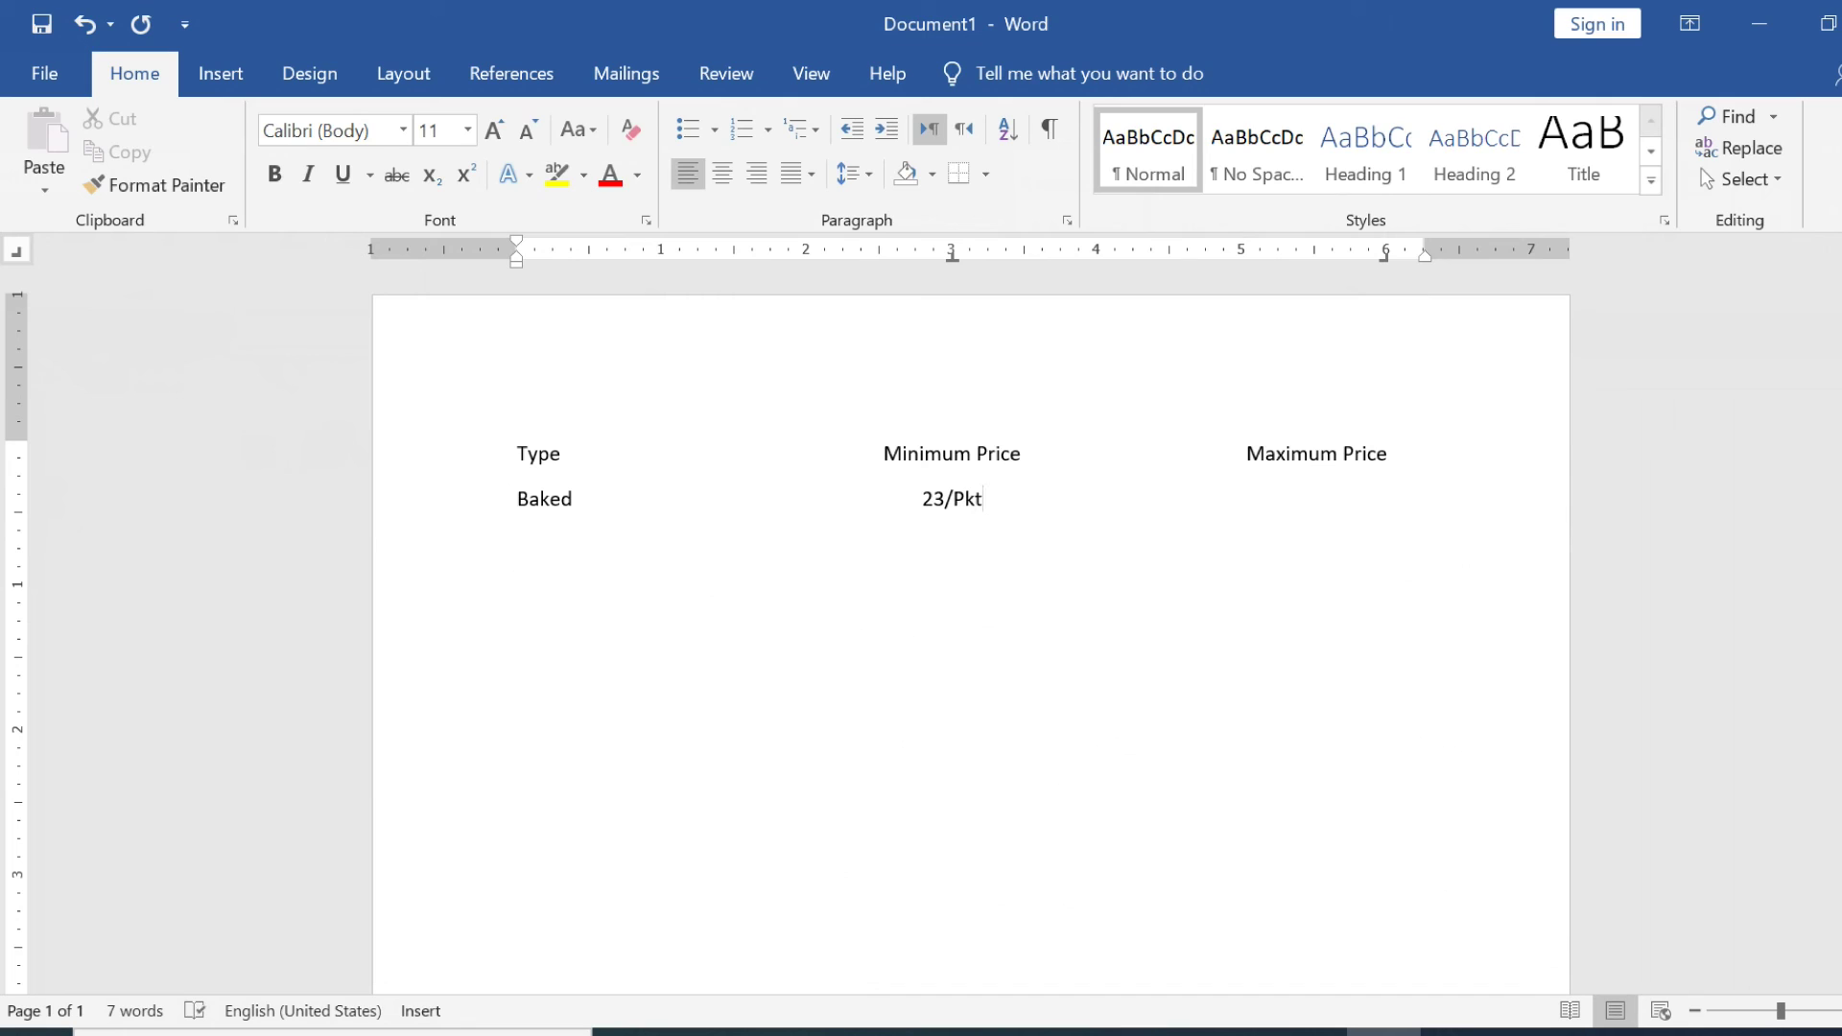
{"action": "key", "text": "Tab"}
{"action": "type", "text": "90/Pkt Digestive"}
{"action": "key", "text": "Tab"}
{"action": "type", "text": "22/P"}
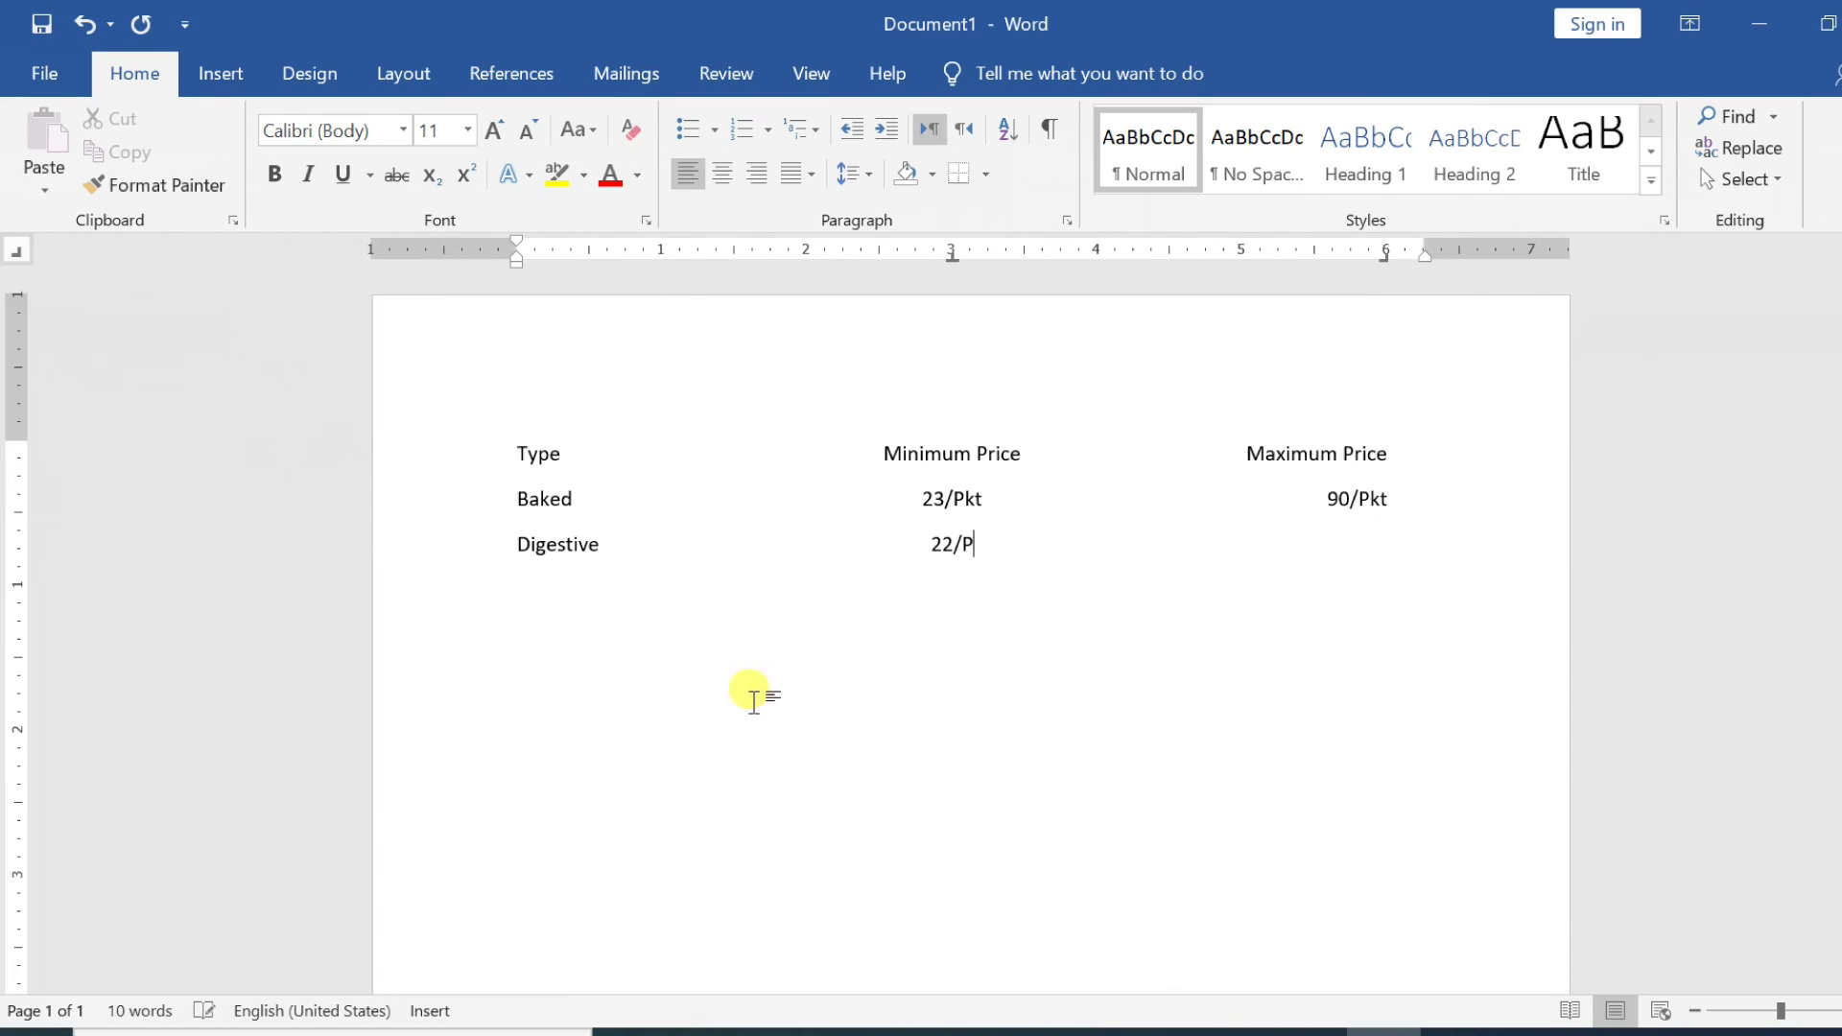
{"action": "type", "text": "kt\t80/Pkt"}
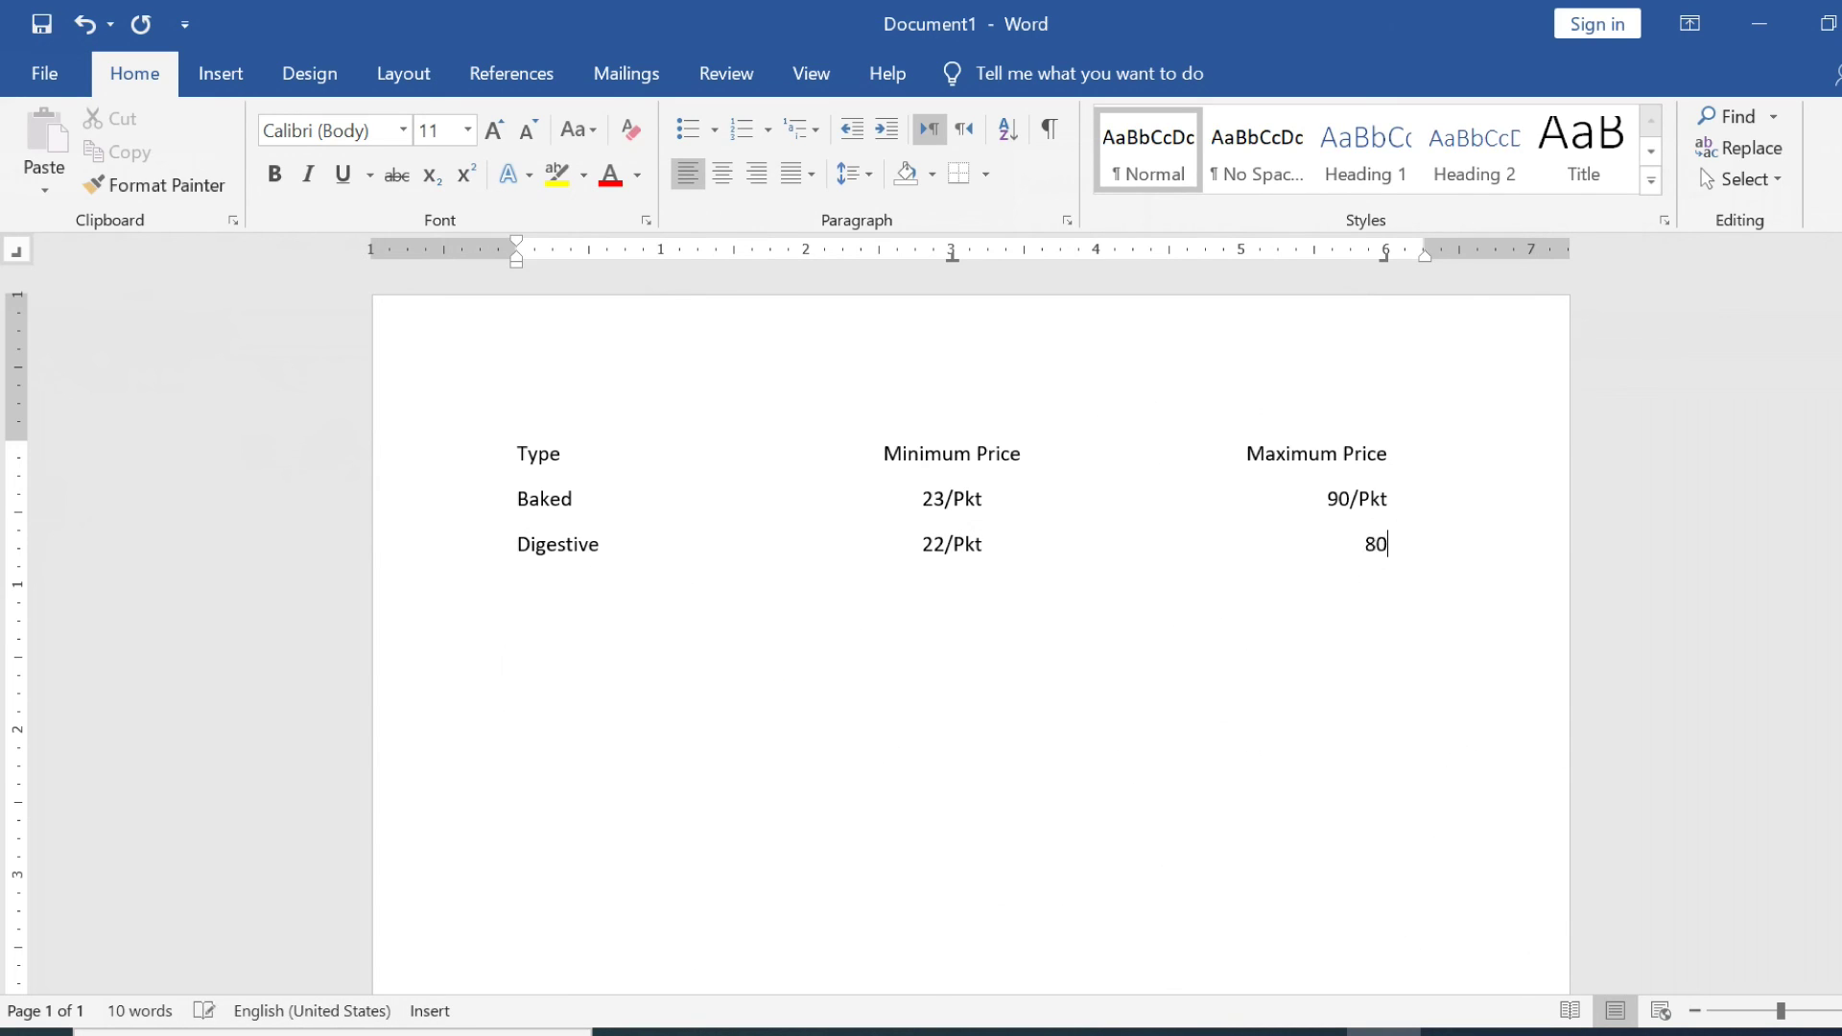
{"action": "key", "text": "Return"}
{"action": "type", "text": "Namkeen"}
{"action": "key", "text": "Tab"}
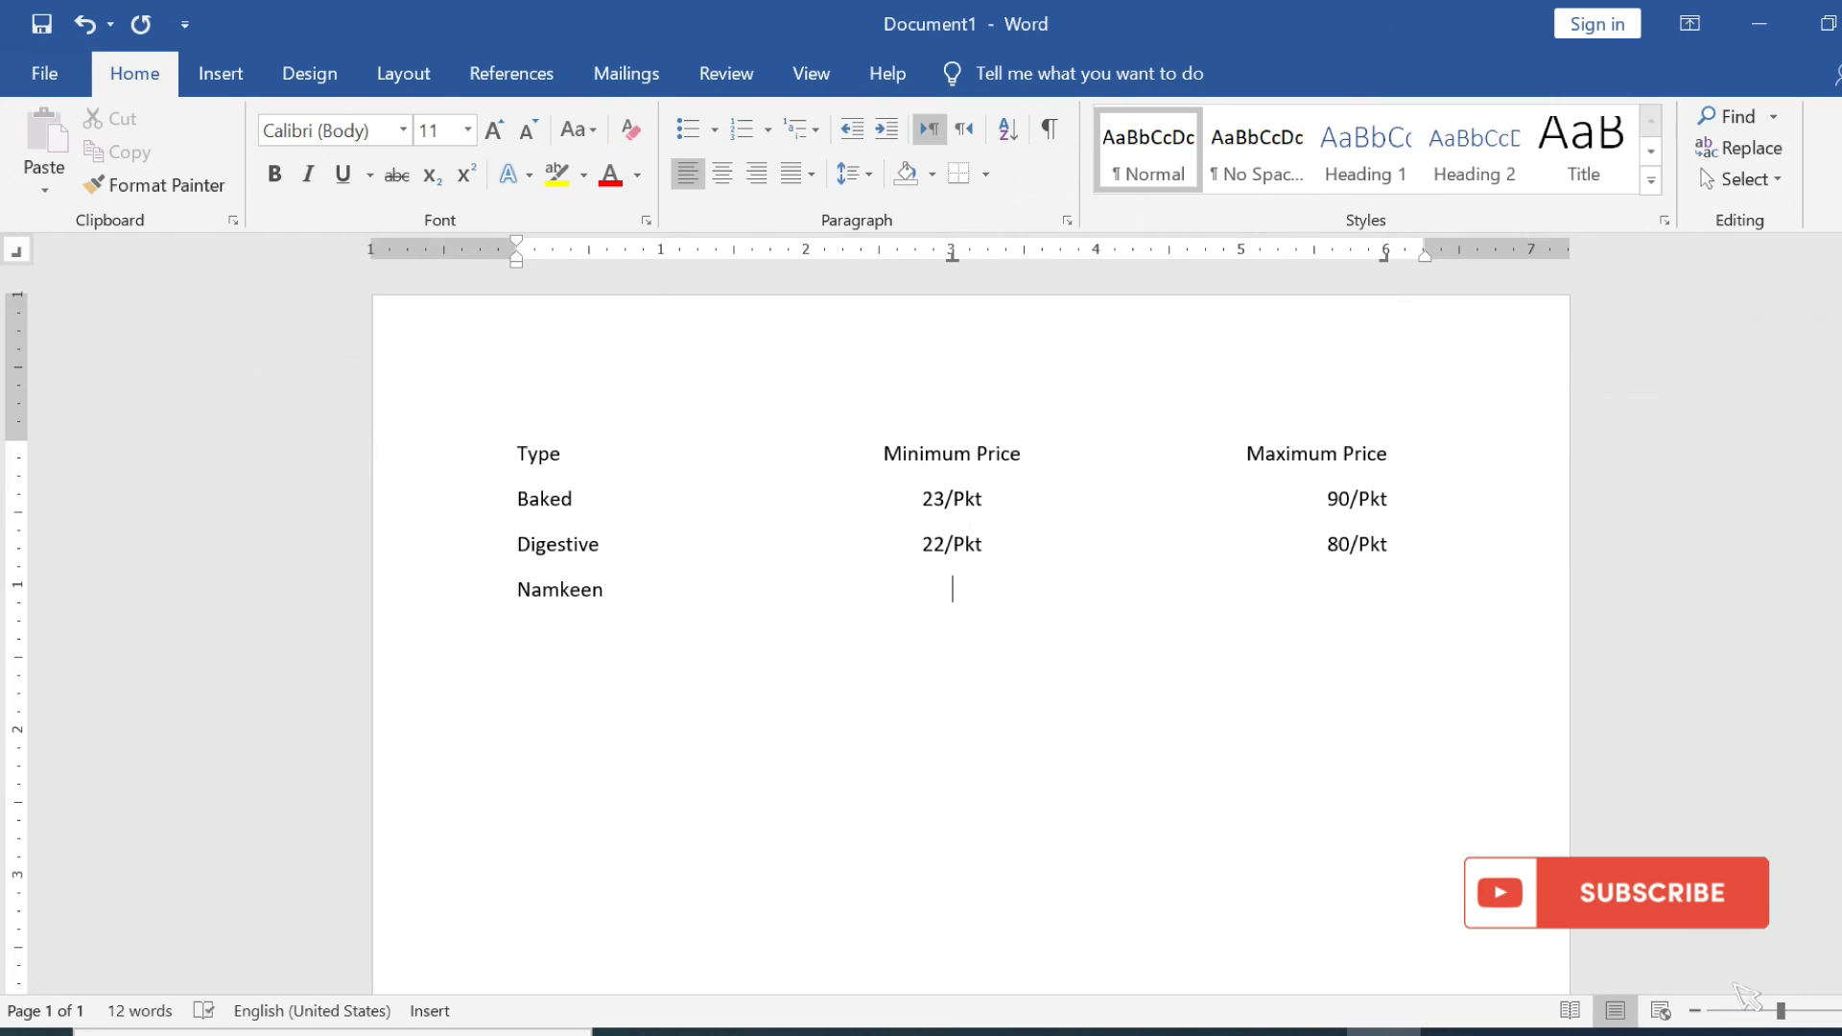
{"action": "type", "text": "18/Pkt"}
{"action": "key", "text": "Tab"}
{"action": "type", "text": "60/Pkt"}
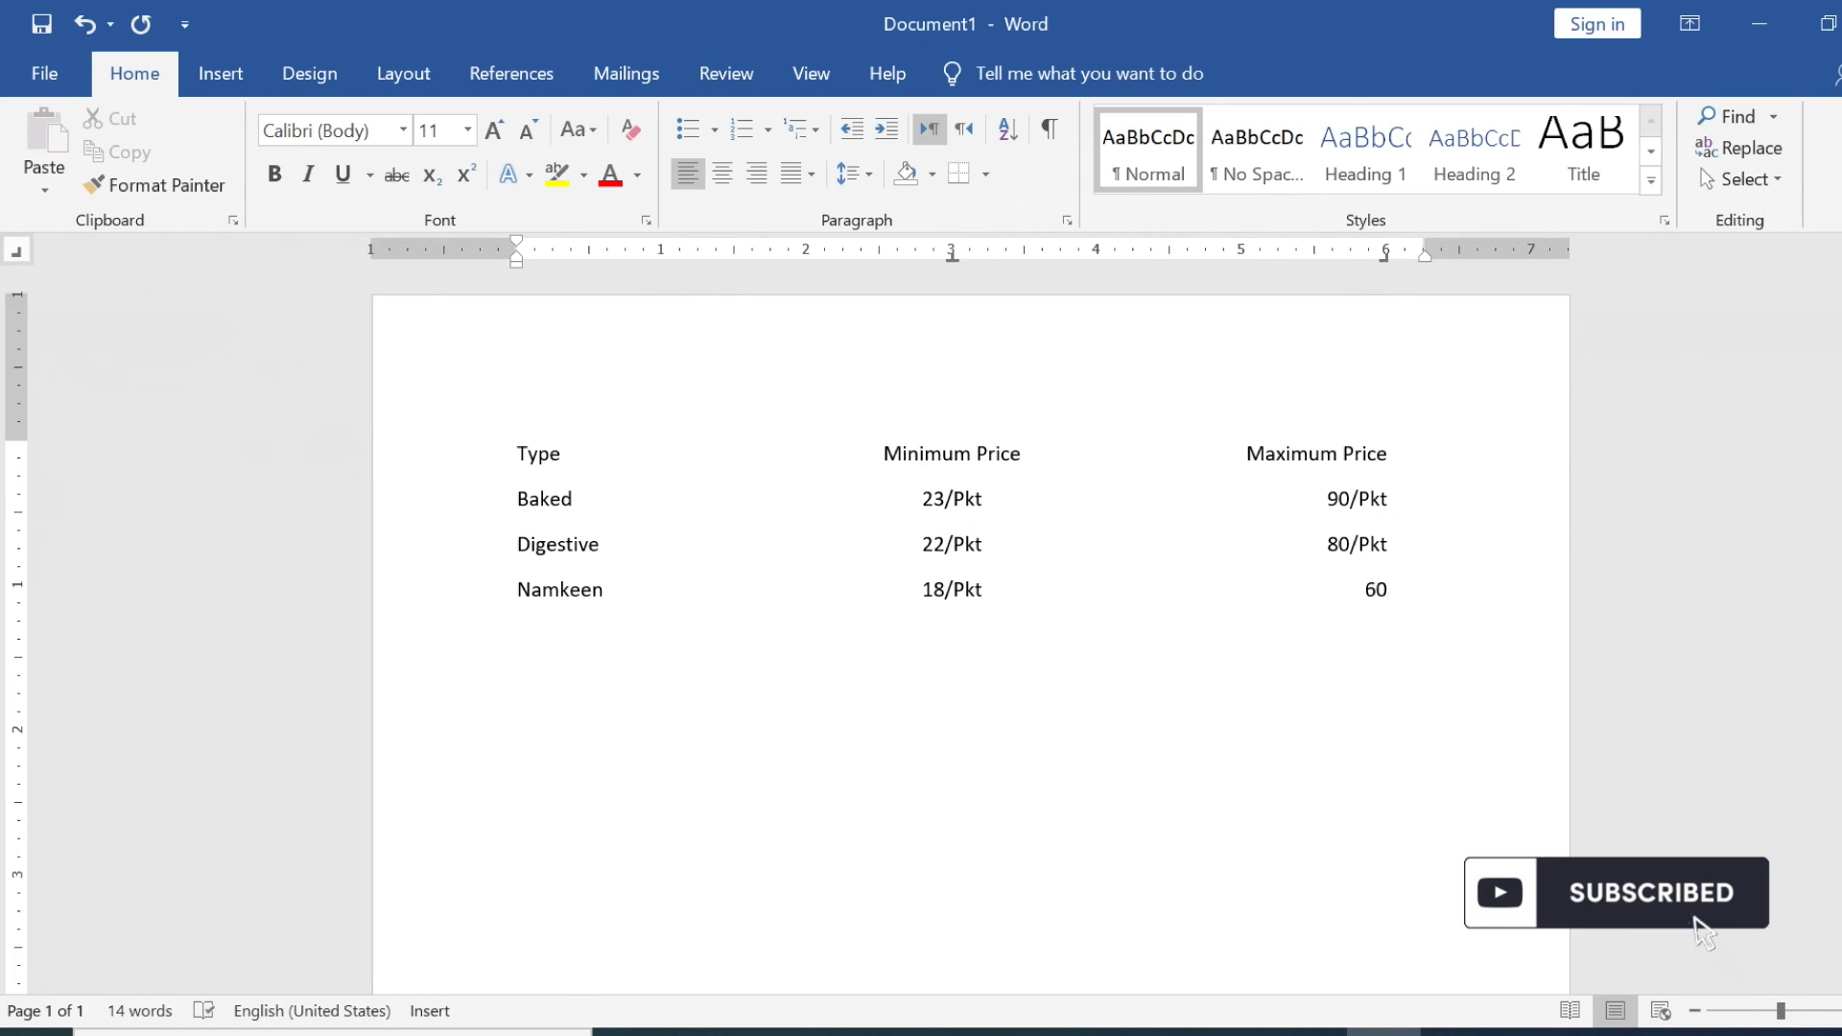